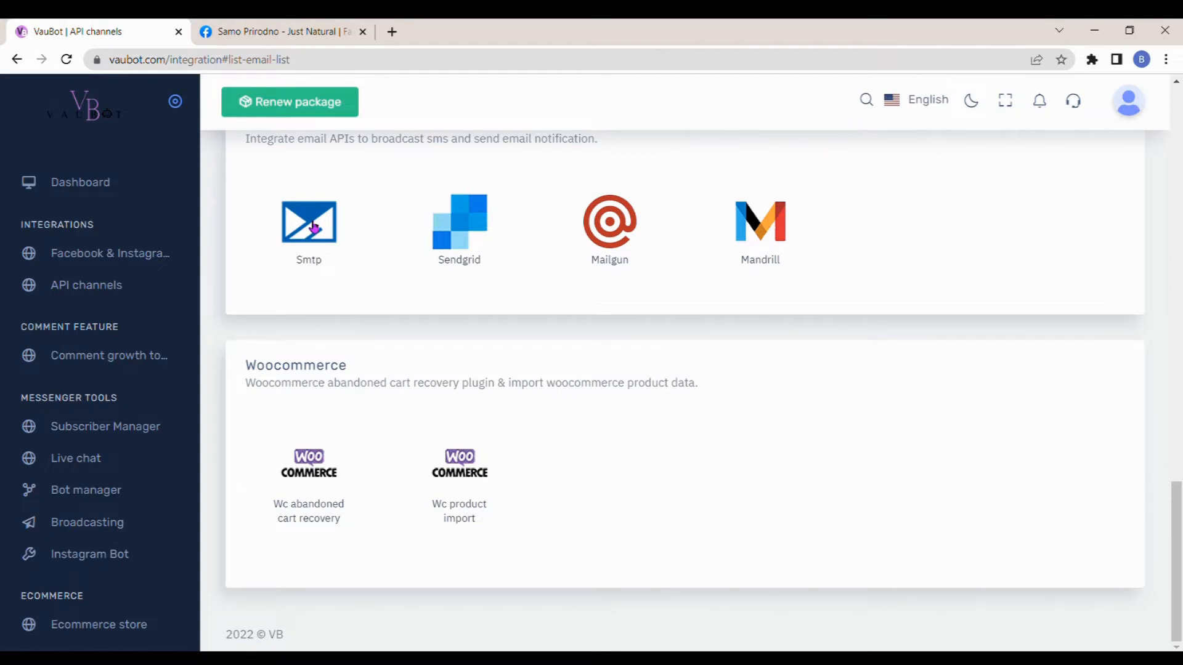
# - Start a new SMTP API configuration from the email integrations and enter the sender's email address
pyautogui.click(314, 228)
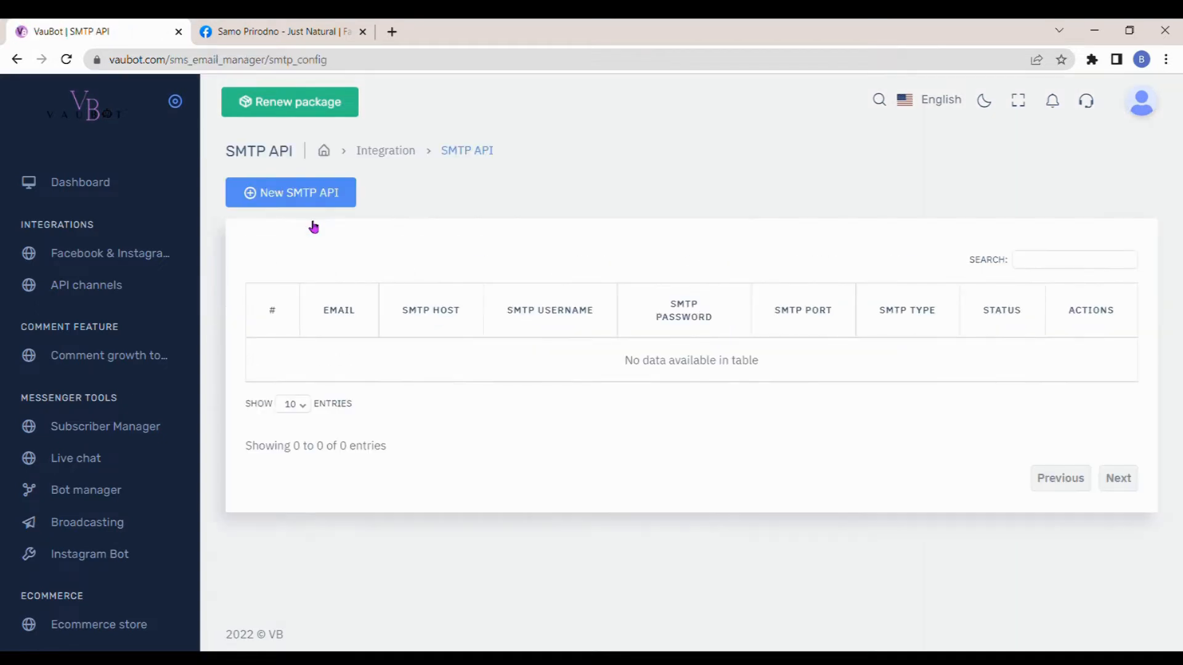
pyautogui.click(311, 194)
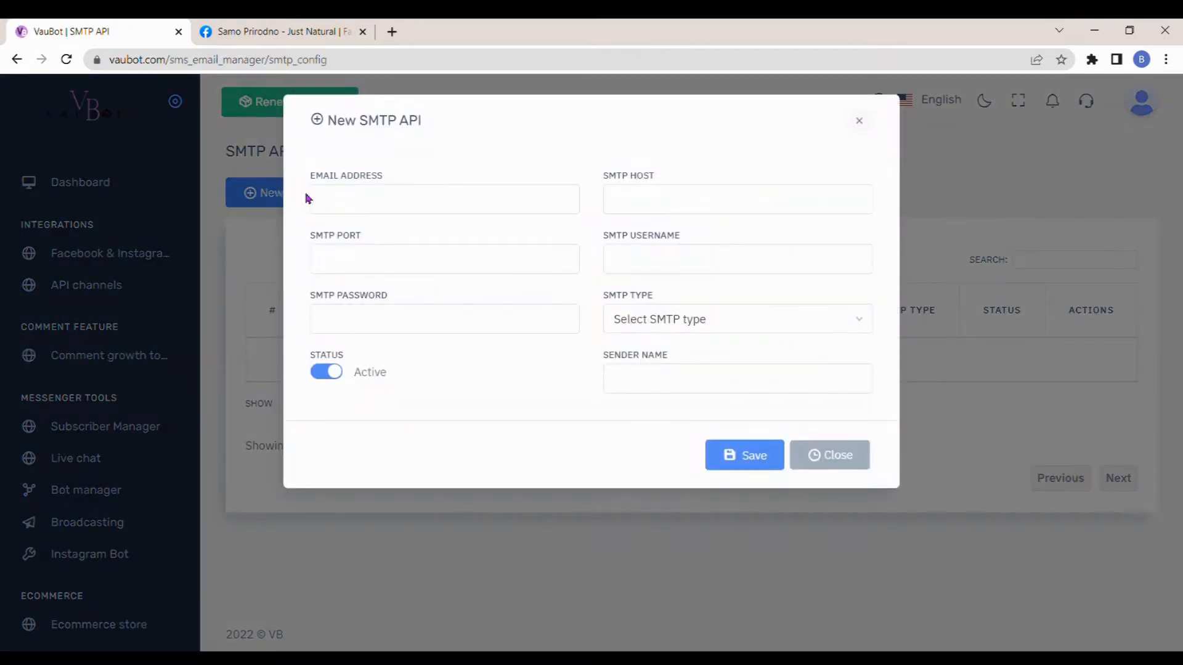
pyautogui.click(356, 207)
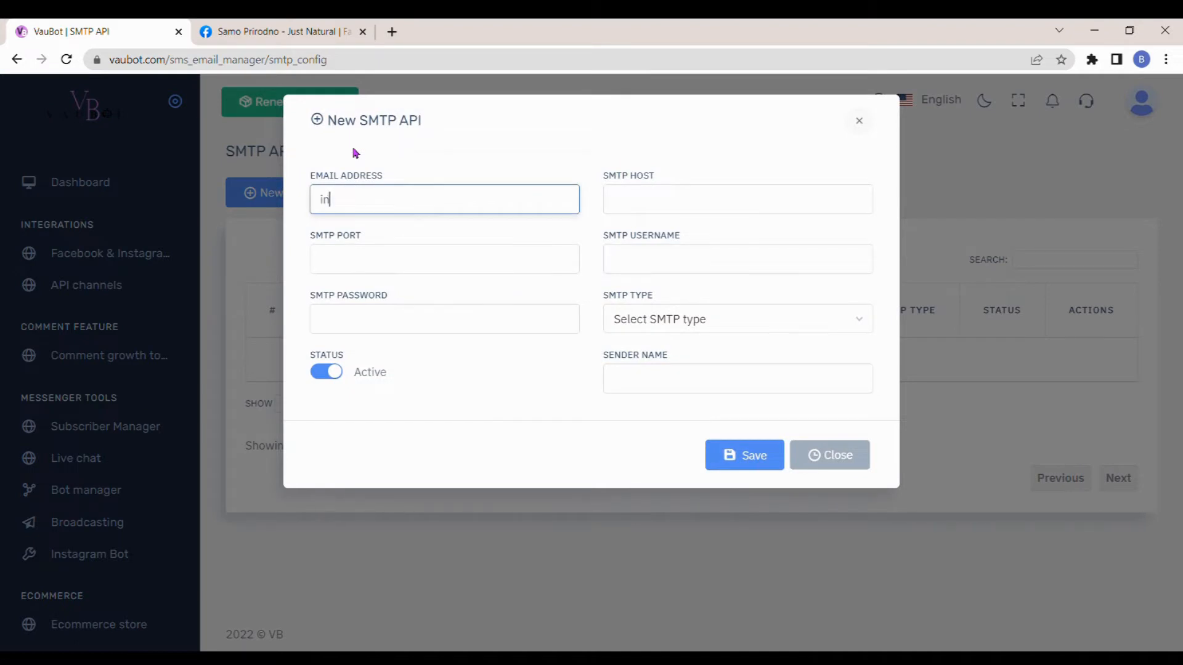
pyautogui.write('info')
pyautogui.press('Down')
pyautogui.press('Return')
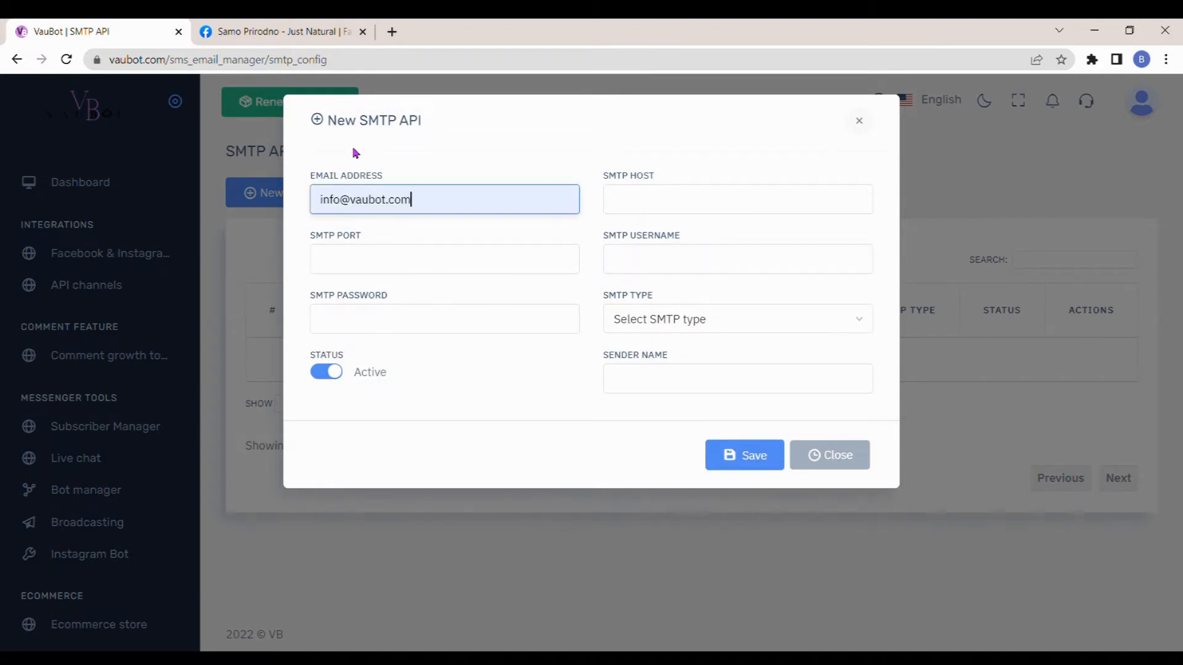
# - Set the SMTP host to mail.vaubot.com and the SMTP port to 465
pyautogui.click(664, 198)
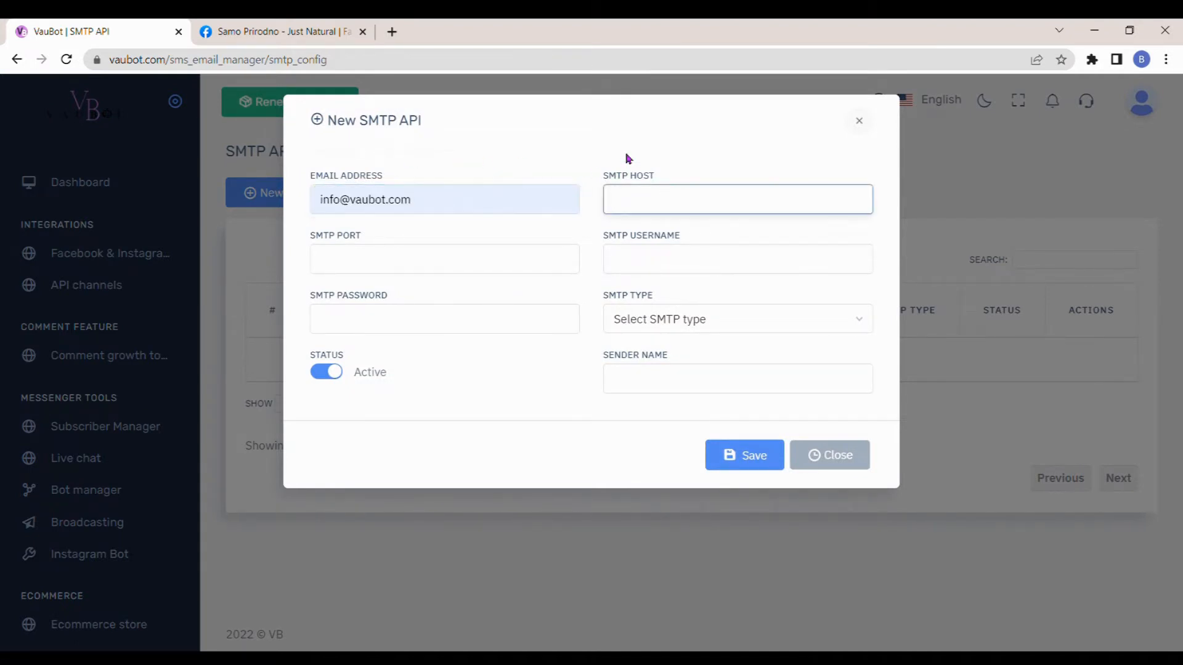
pyautogui.write('mai')
pyautogui.press('Down')
pyautogui.press('Return')
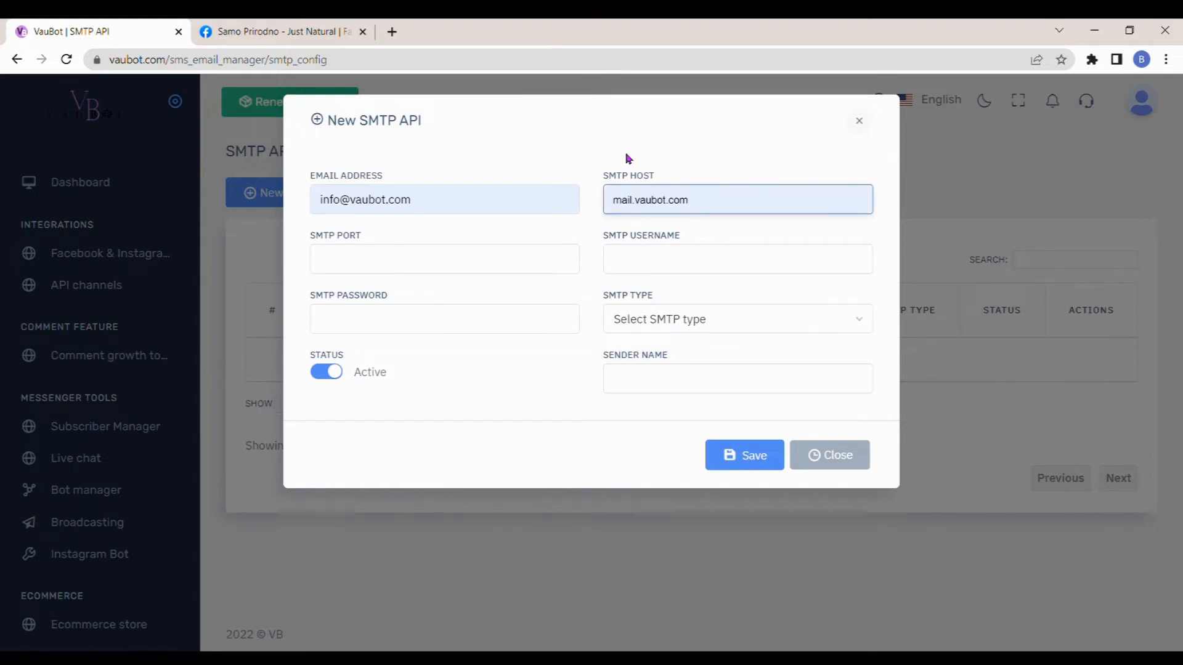
pyautogui.click(476, 260)
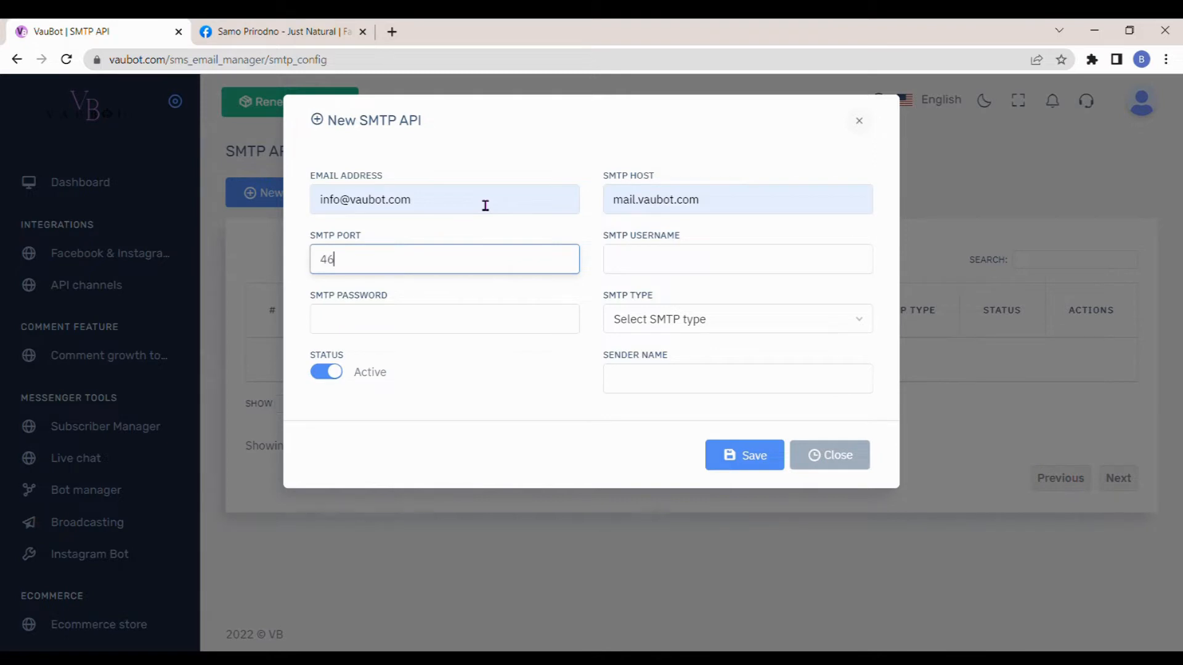
# - Fill in the SMTP username with the account's email address and paste the SMTP password
pyautogui.click(638, 264)
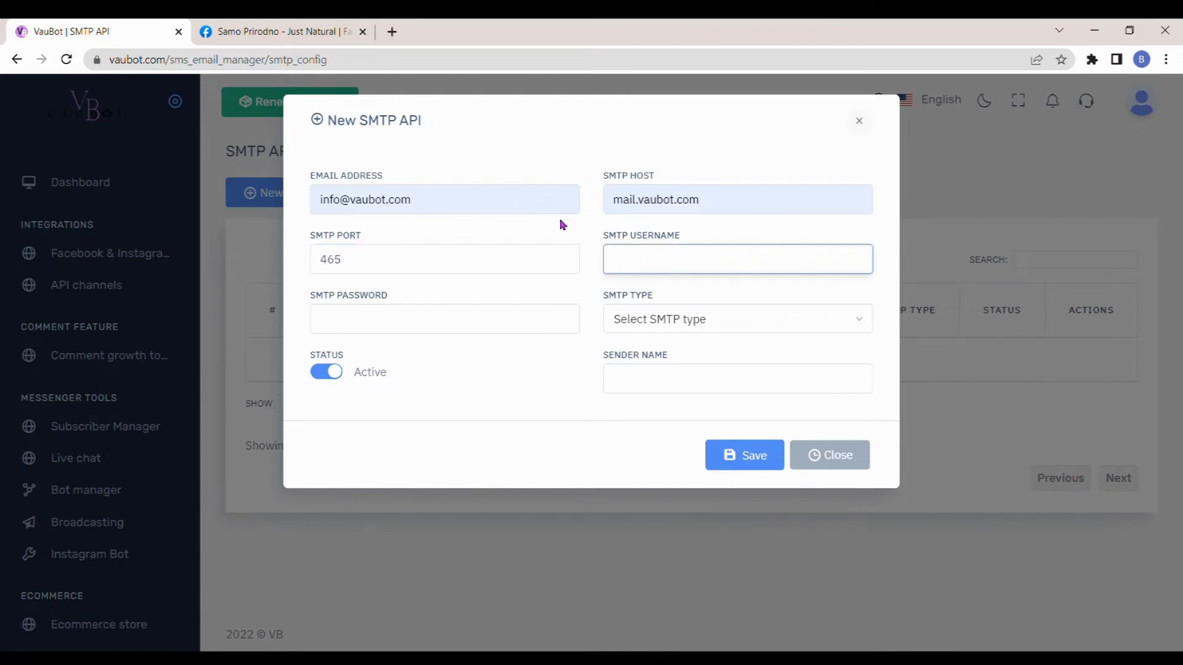
pyautogui.write('inf')
pyautogui.press('Down')
pyautogui.press('Return')
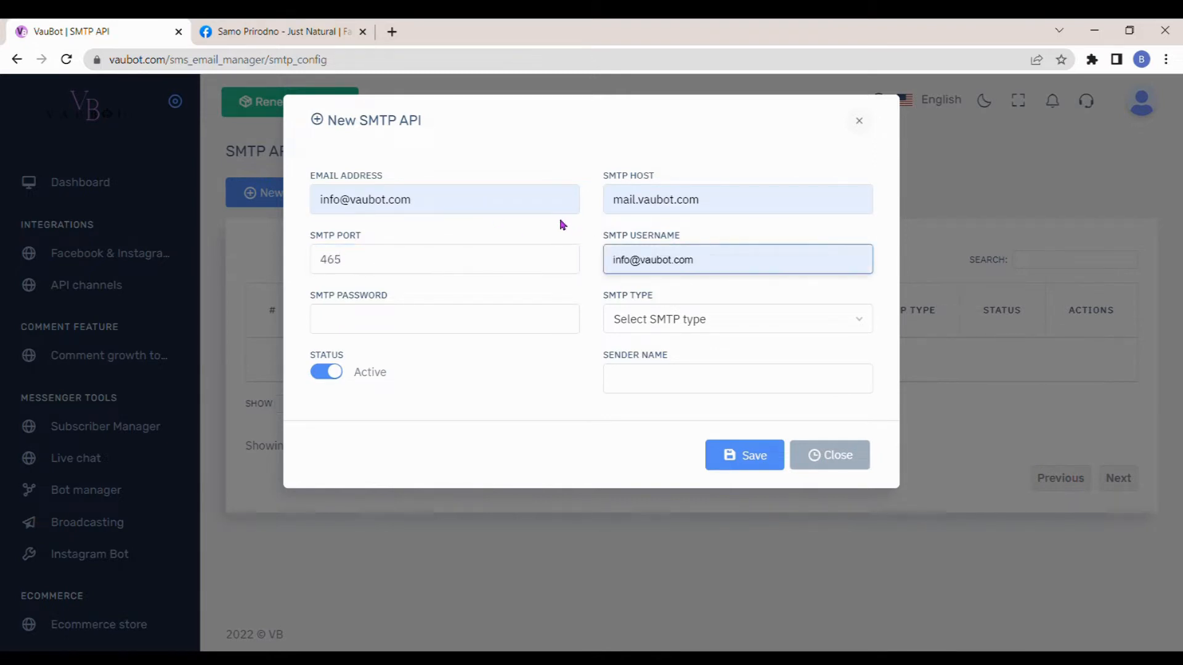
pyautogui.click(489, 325)
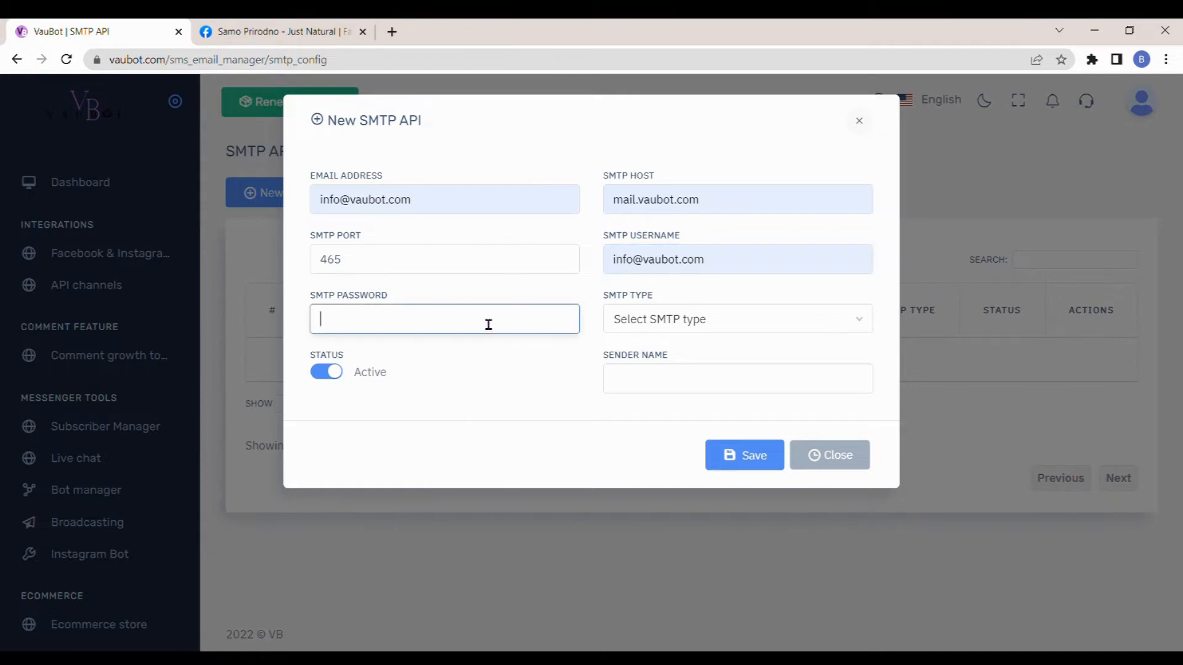
pyautogui.hotkey('ctrl', 'v')
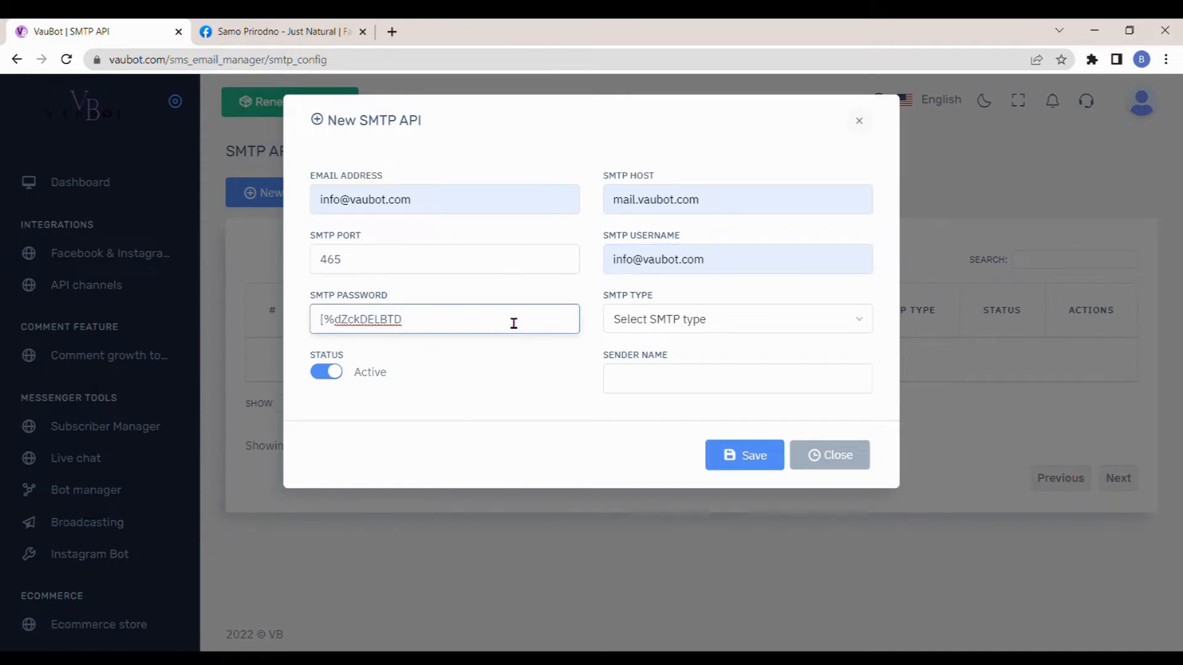
# - Set the SMTP type to Ssl and the sender name to VauBot, then save the SMTP API and close its form
pyautogui.click(668, 320)
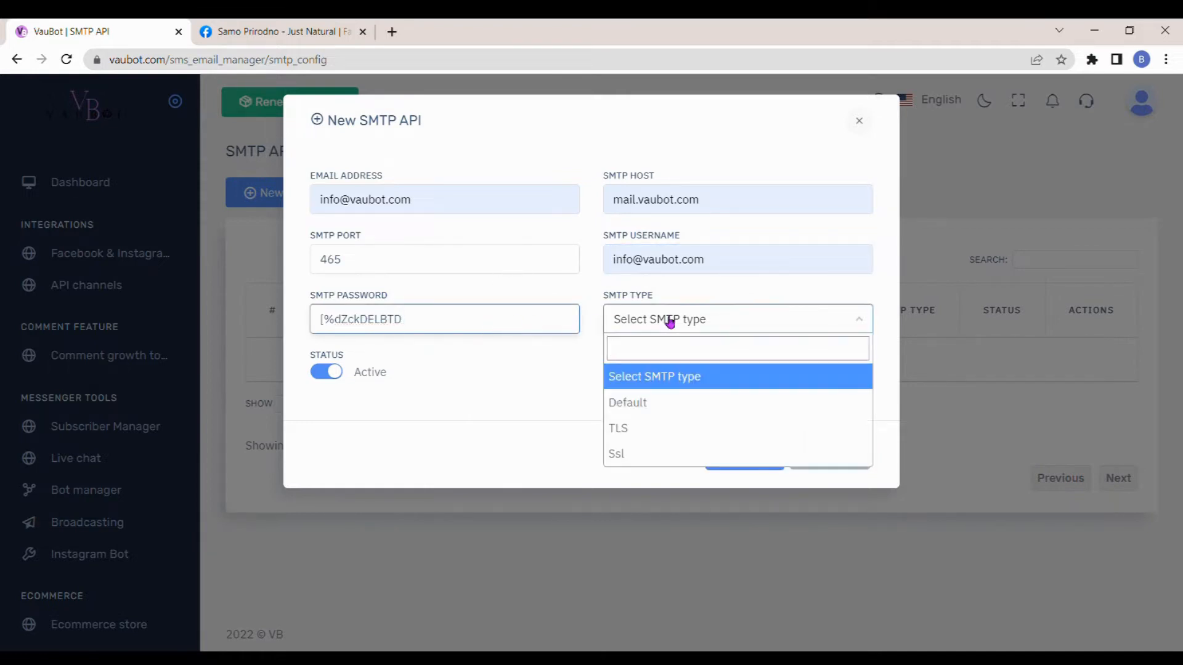
pyautogui.click(633, 454)
pyautogui.click(671, 385)
pyautogui.write('VauBot')
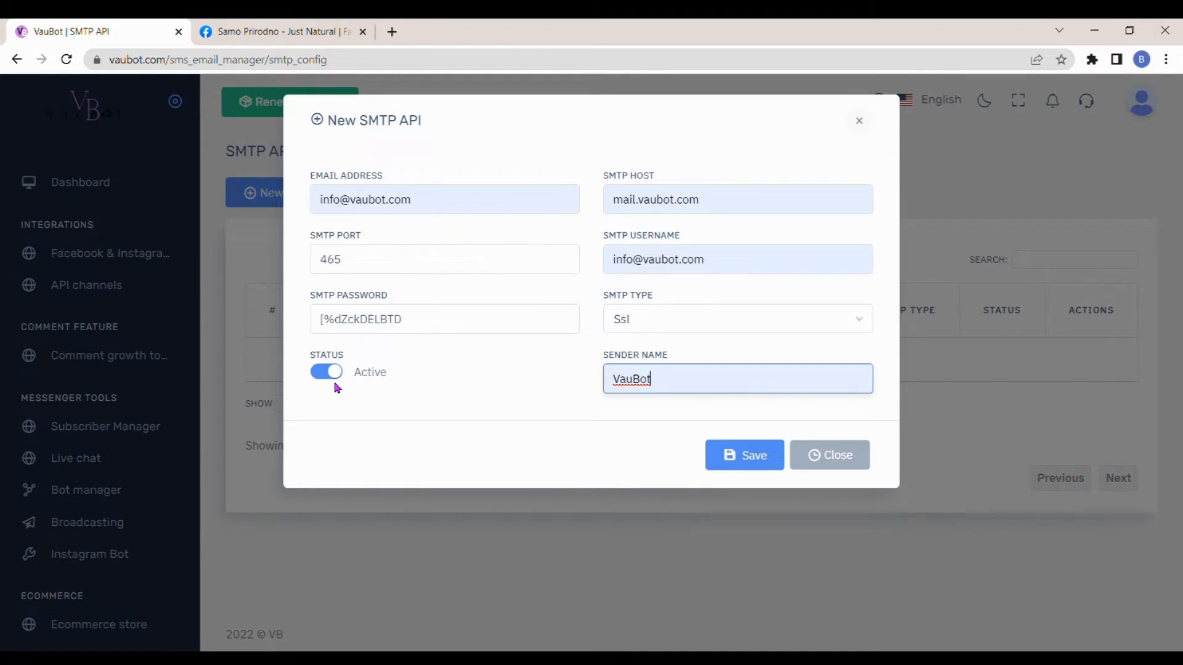
pyautogui.click(733, 459)
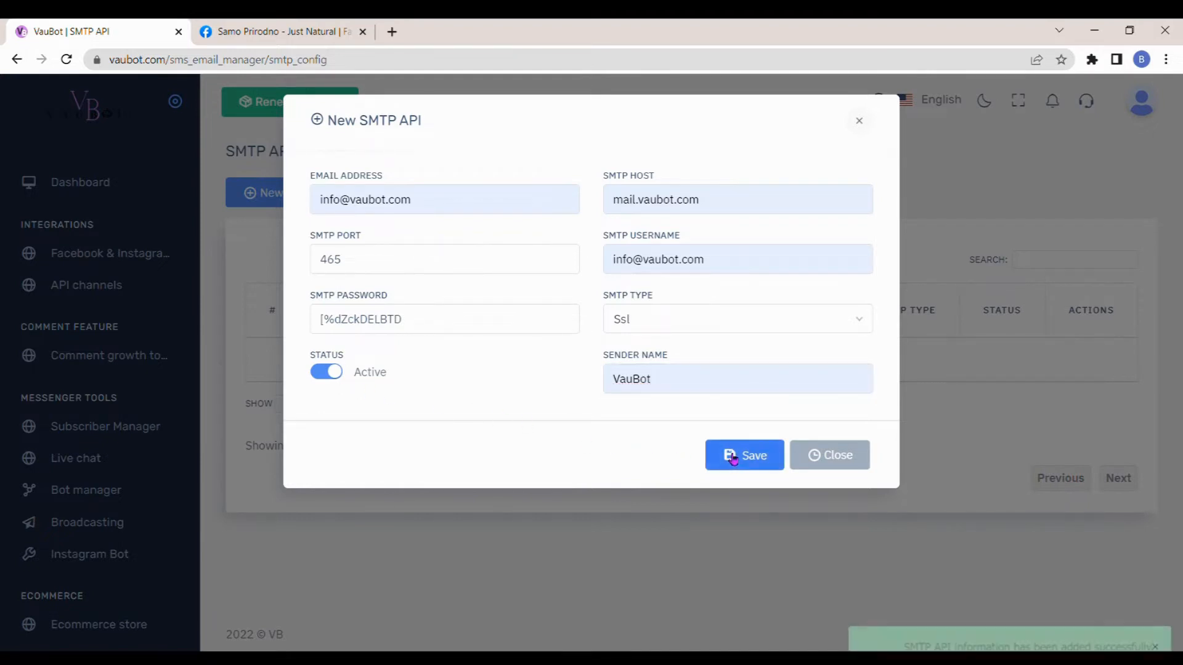
pyautogui.click(818, 456)
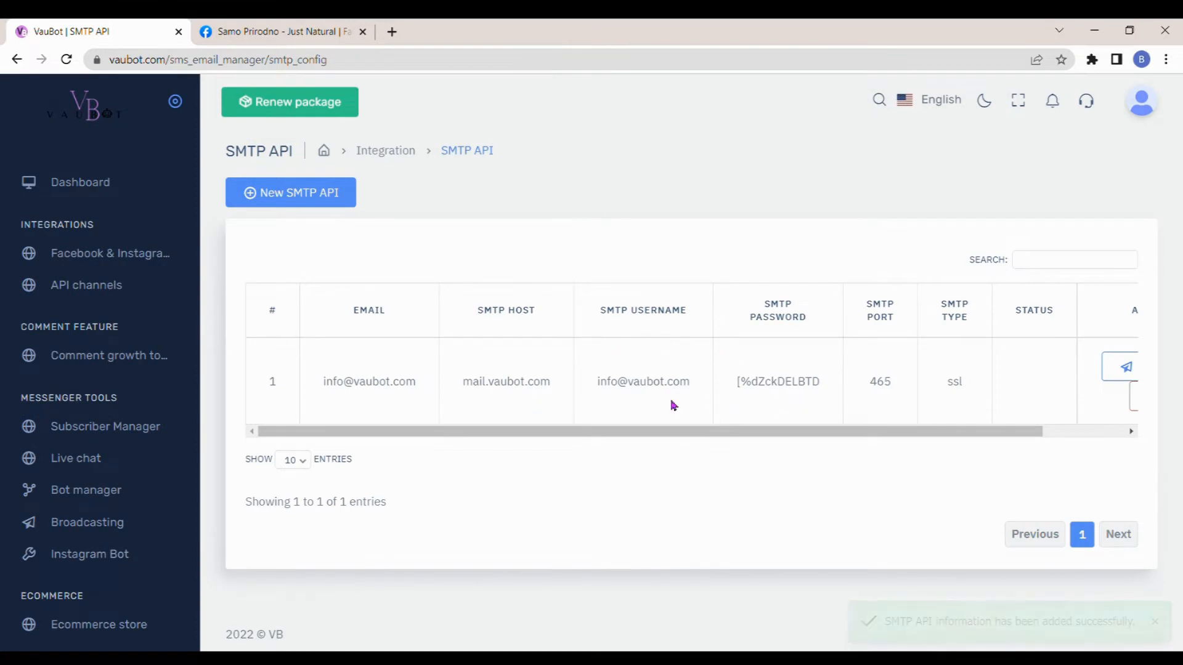
# - Look at the test email form of the saved SMTP API and close it without sending
pyautogui.moveTo(692, 431); pyautogui.dragTo(861, 444)
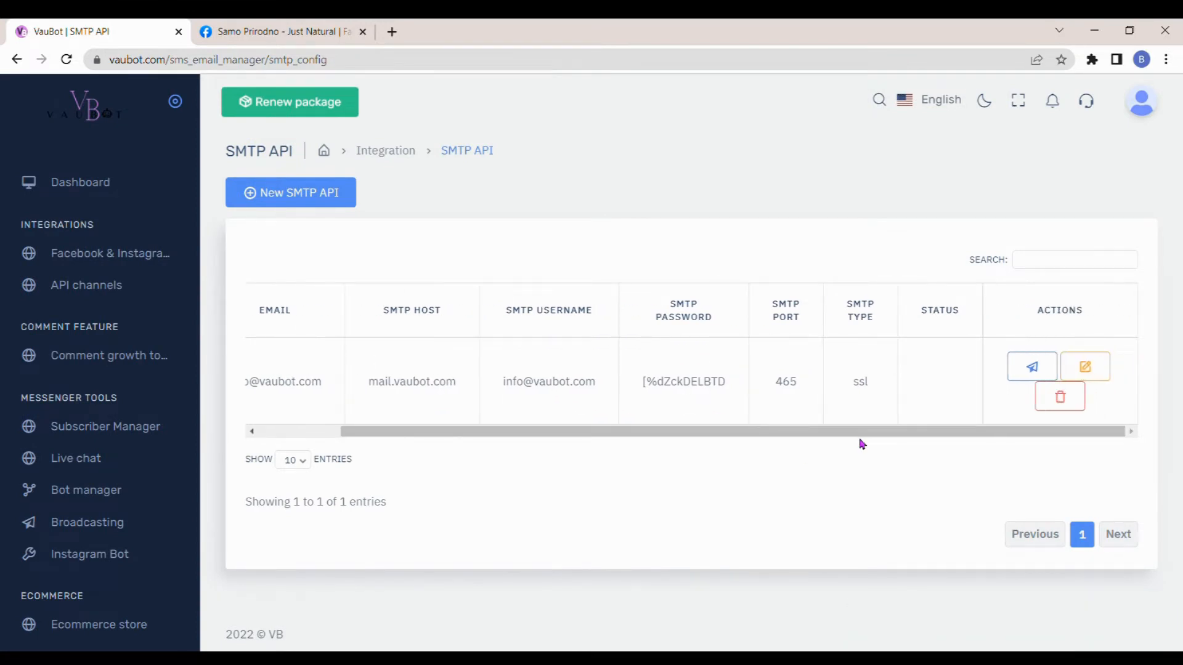
pyautogui.click(1022, 370)
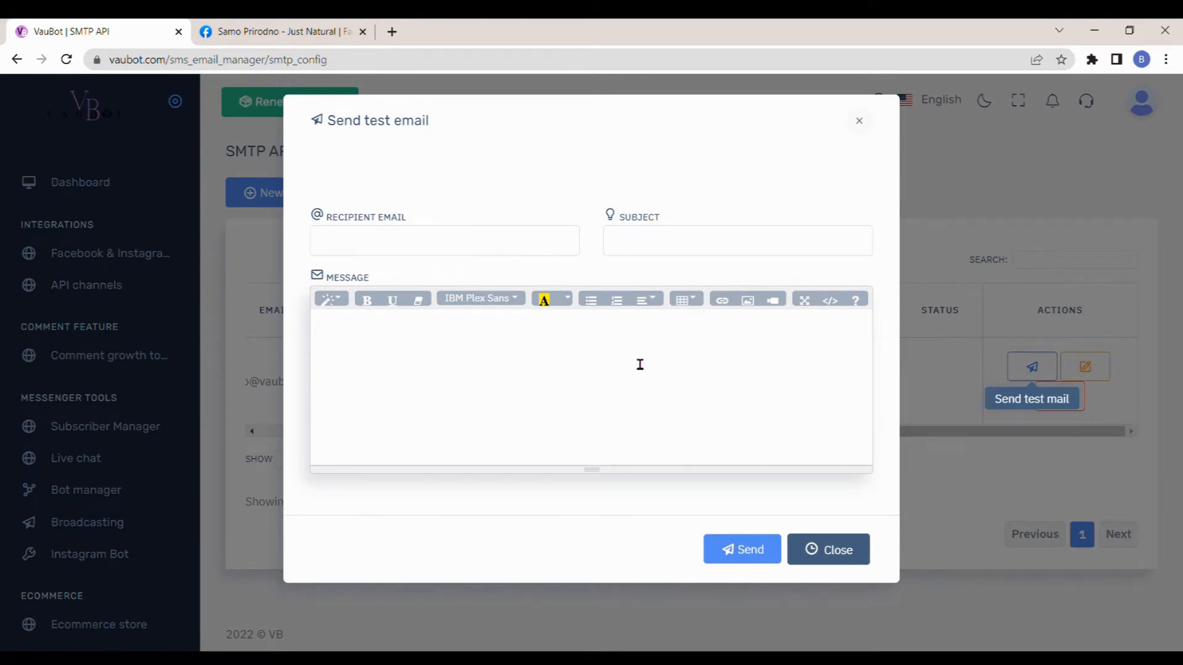
pyautogui.click(825, 550)
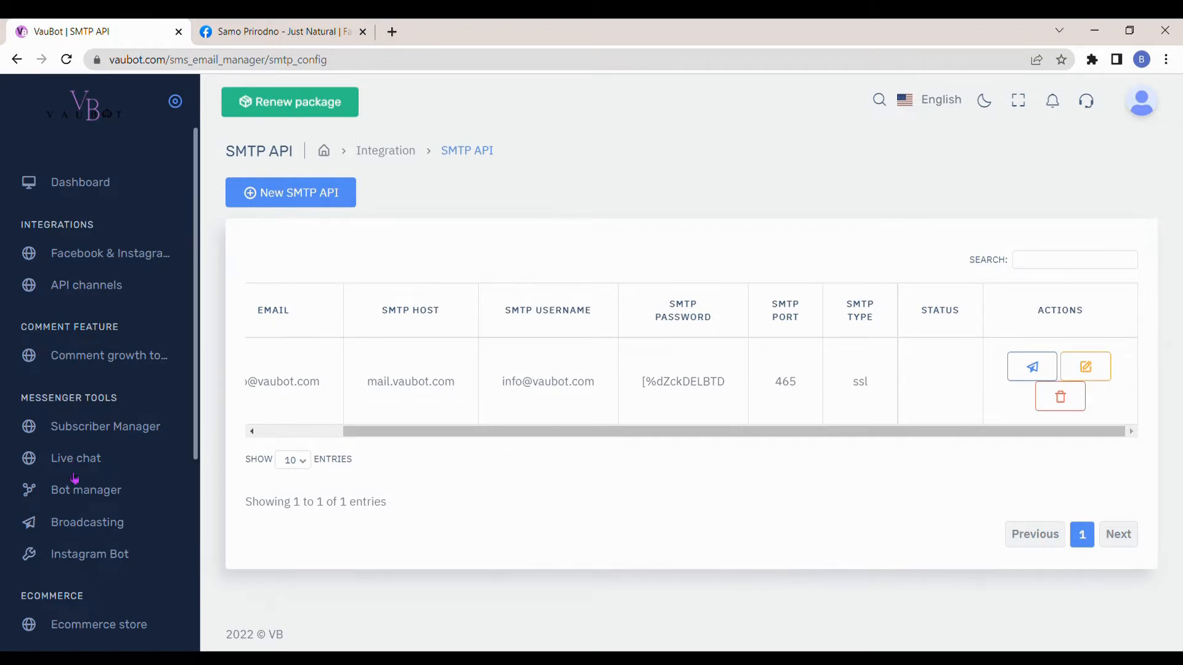
# - Open the email templates under email broadcasting and start a new template with the rich text editor
pyautogui.click(91, 523)
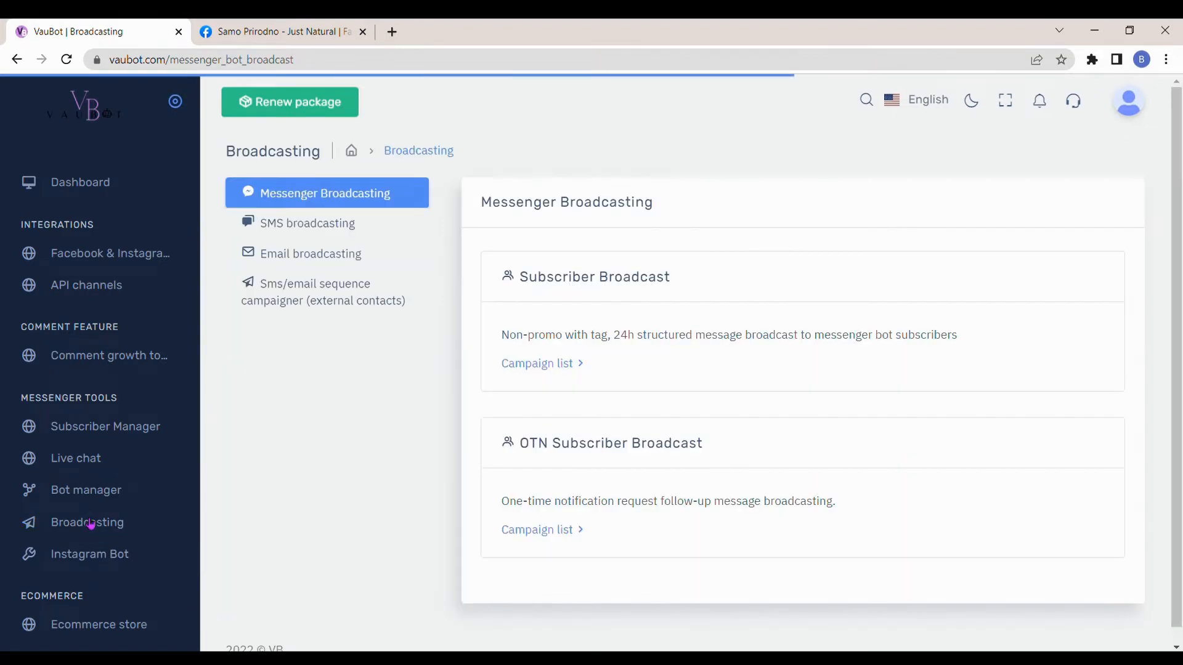
pyautogui.click(335, 262)
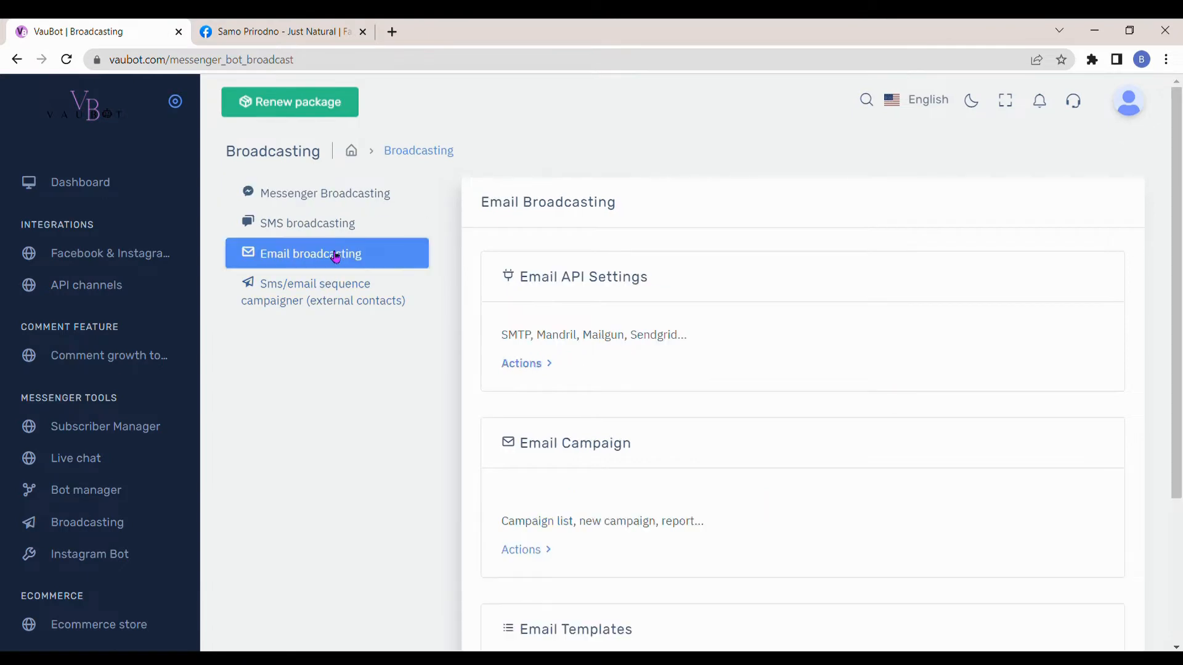
pyautogui.scroll(-3, 496, 283)
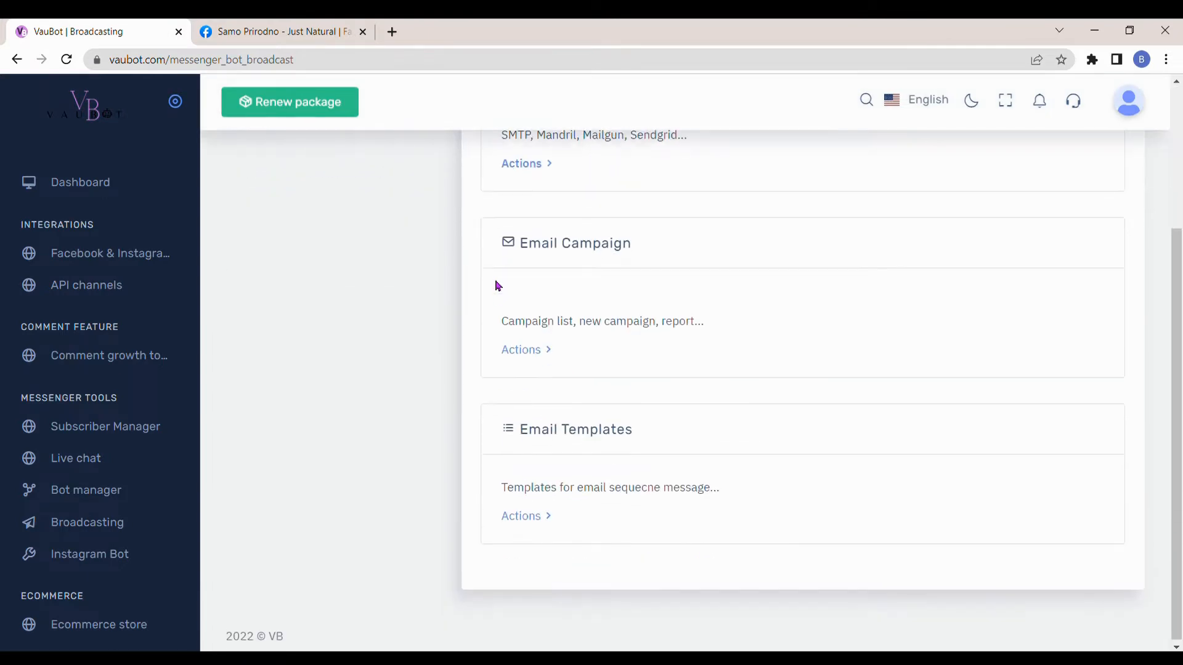
pyautogui.click(527, 517)
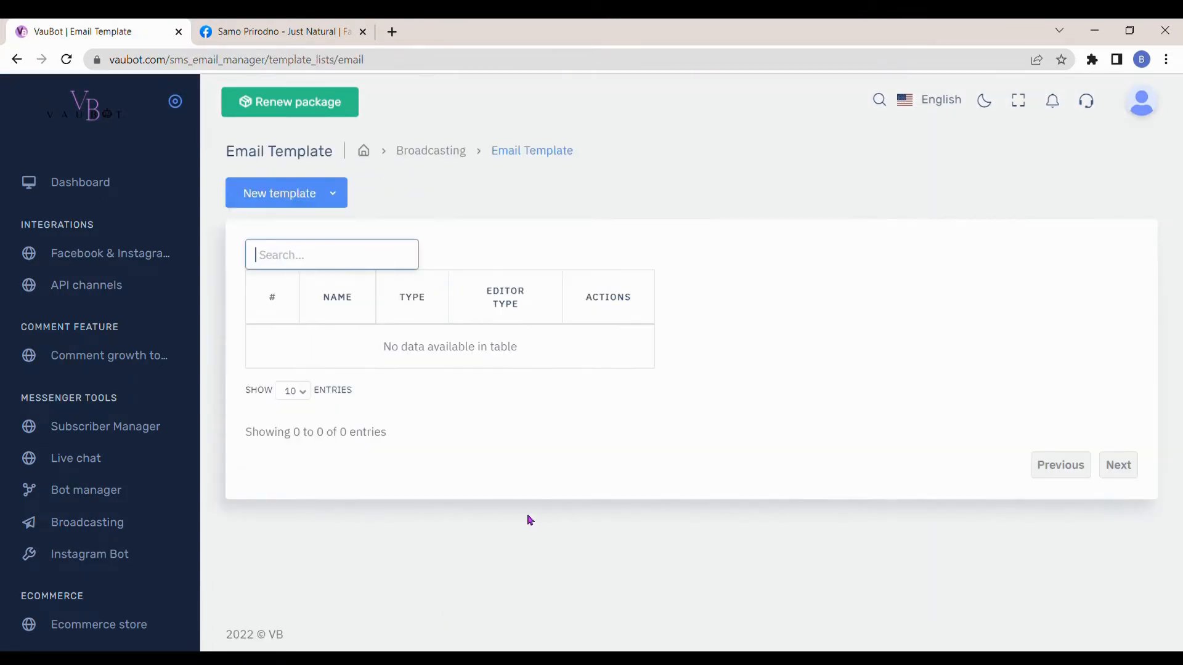
pyautogui.click(330, 193)
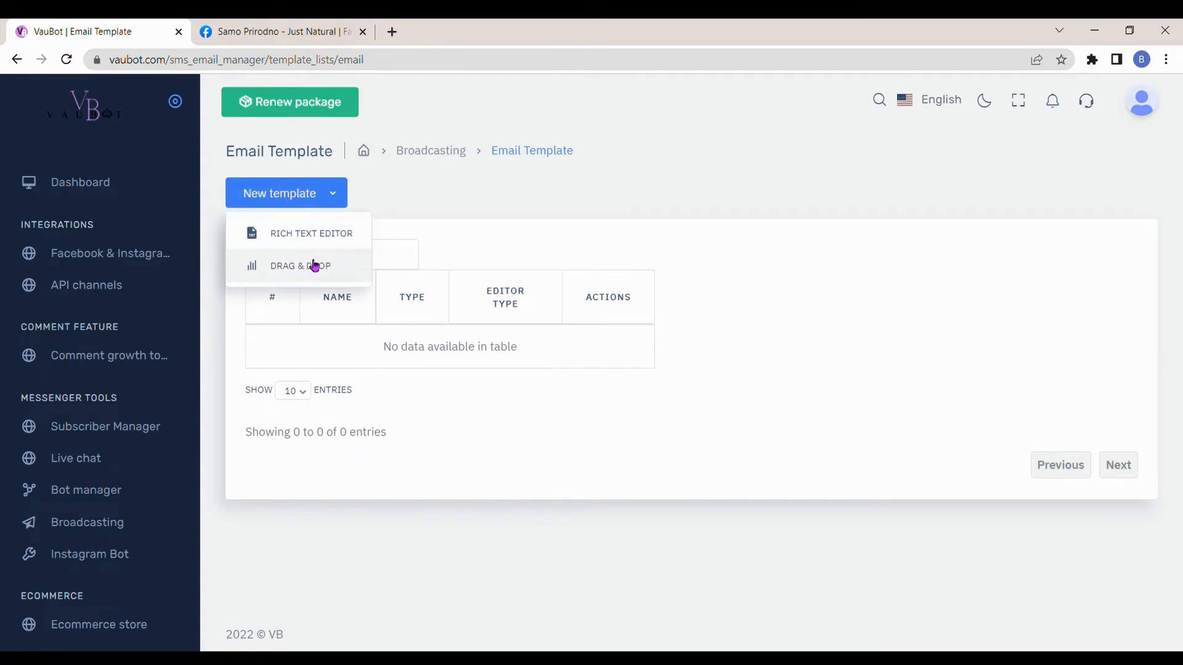
pyautogui.click(318, 237)
# - Name the template "E-book Template" and set its subject to "Sales & Customer Support On Autopilot With VauBot"
pyautogui.click(322, 206)
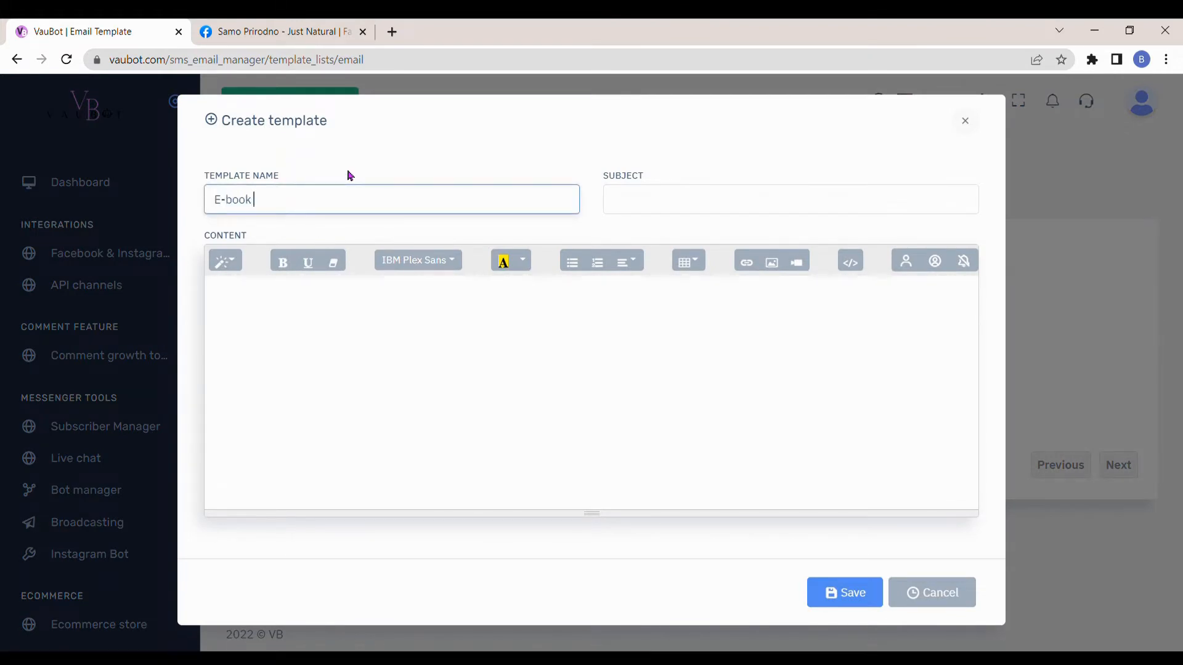
pyautogui.write('E-book Template')
pyautogui.click(636, 212)
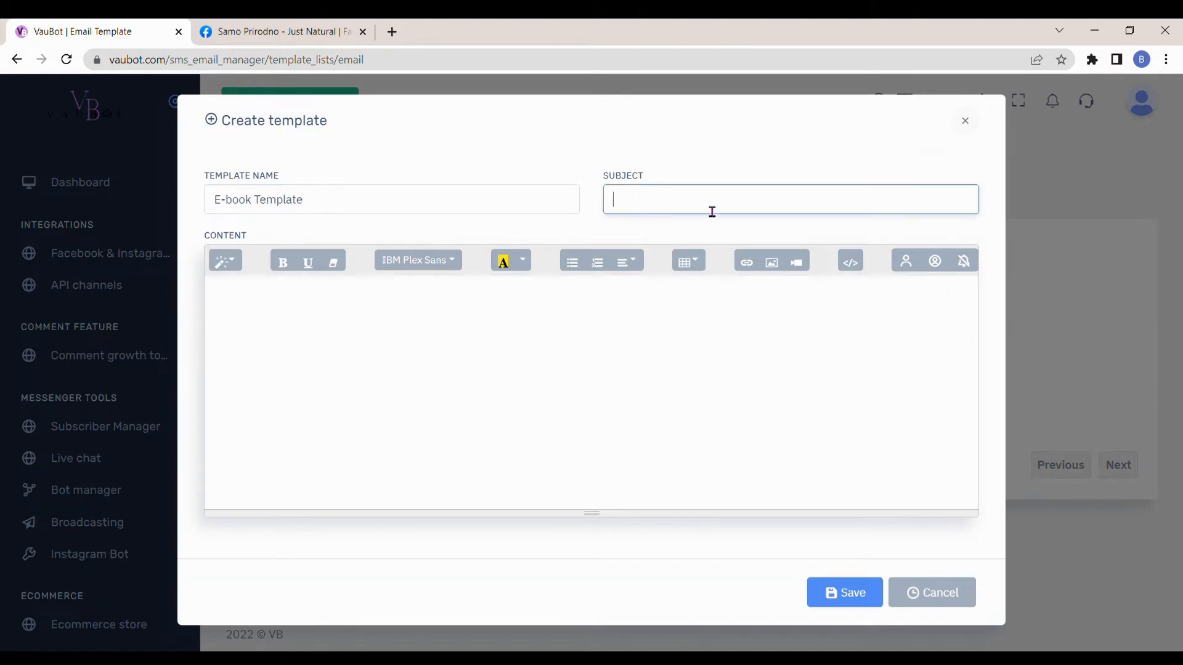
pyautogui.click(742, 242)
pyautogui.click(758, 344)
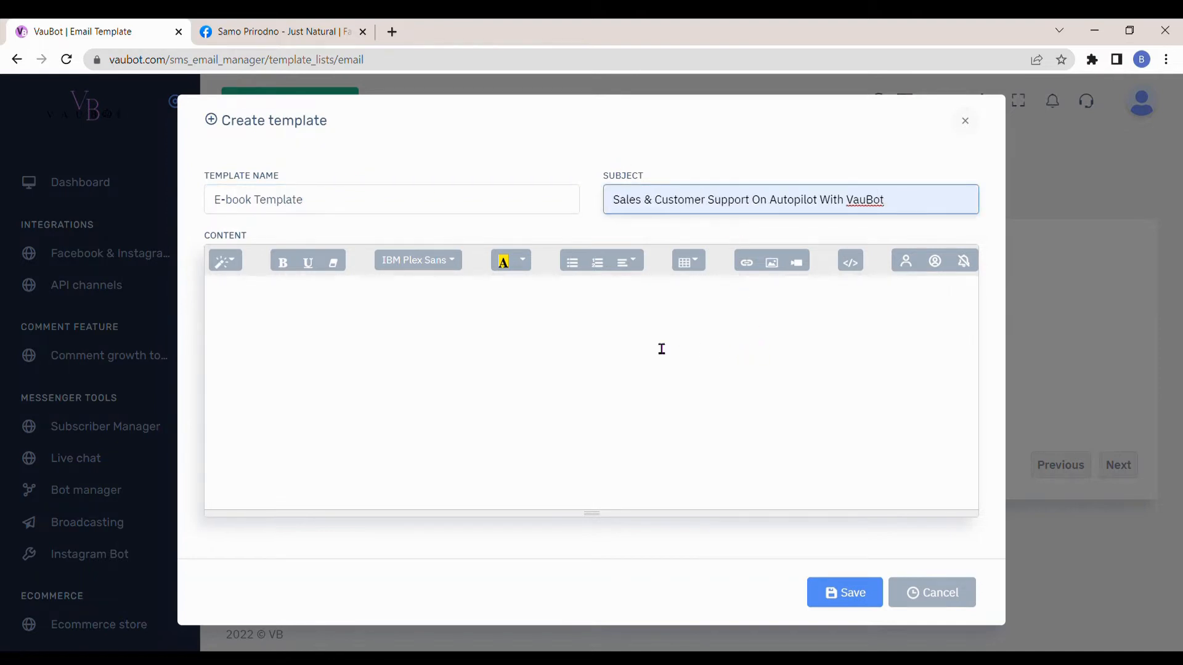
# - Paste the e-book message as the template's content and insert the #FIRST_NAME# variable after "Hello"
pyautogui.click(530, 322)
pyautogui.write("Hello, thank you for contacting us. In this e-book you will find out how to use all features of VauBot to it's full potential so you can put your SALES & CUSTOMER SUPPORT on AUTOPILOT. To download, click on the button below. CLICK HERE Hope you enjoy, VauBot Team")
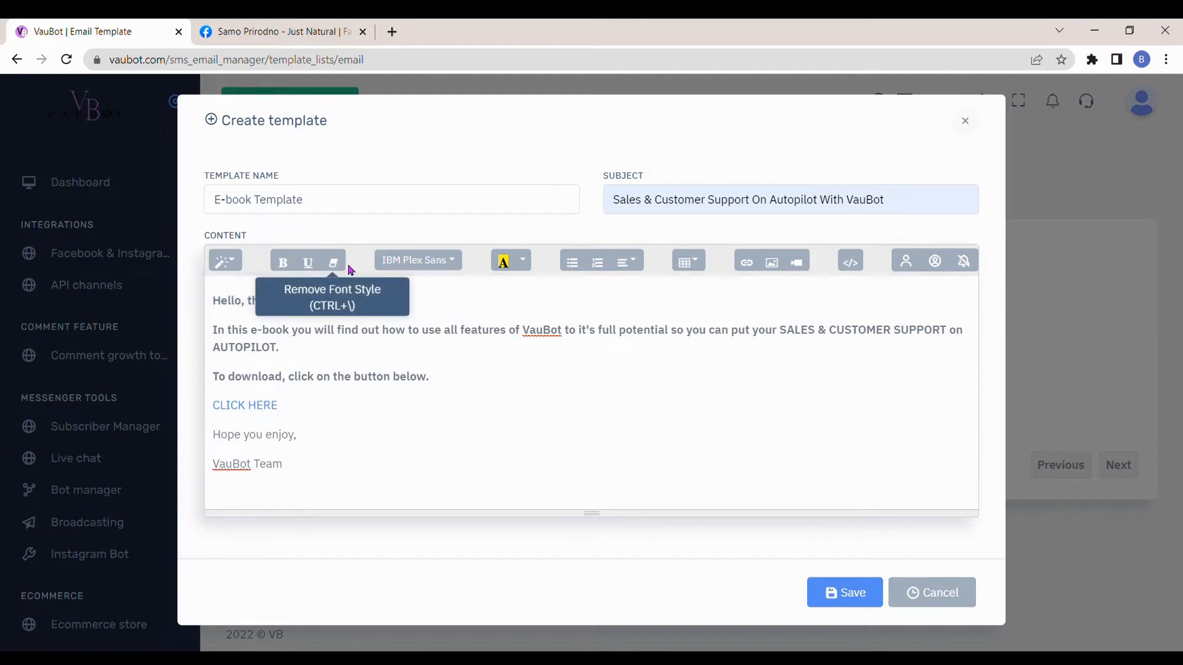
pyautogui.click(449, 263)
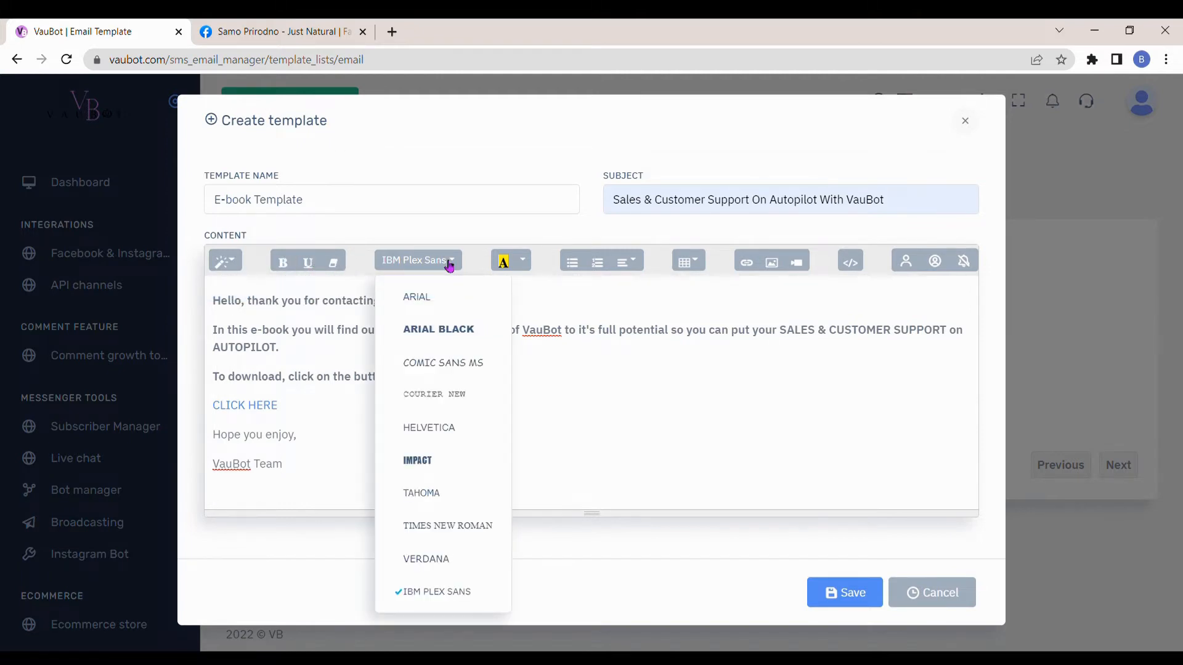
pyautogui.click(449, 264)
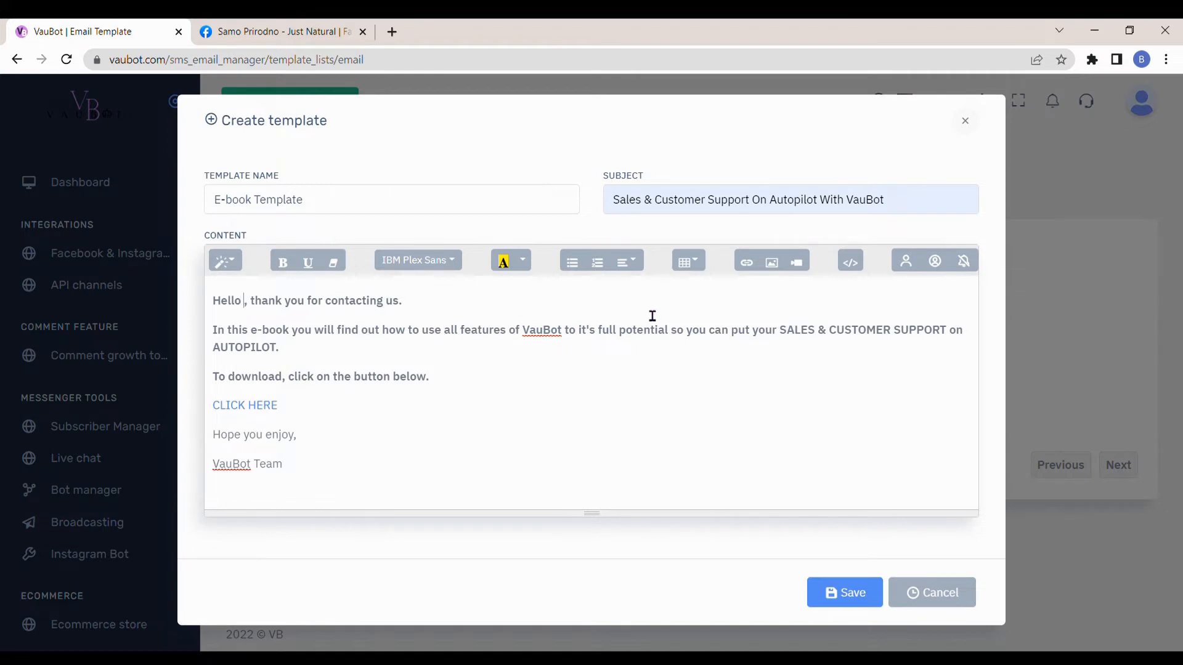
pyautogui.click(905, 263)
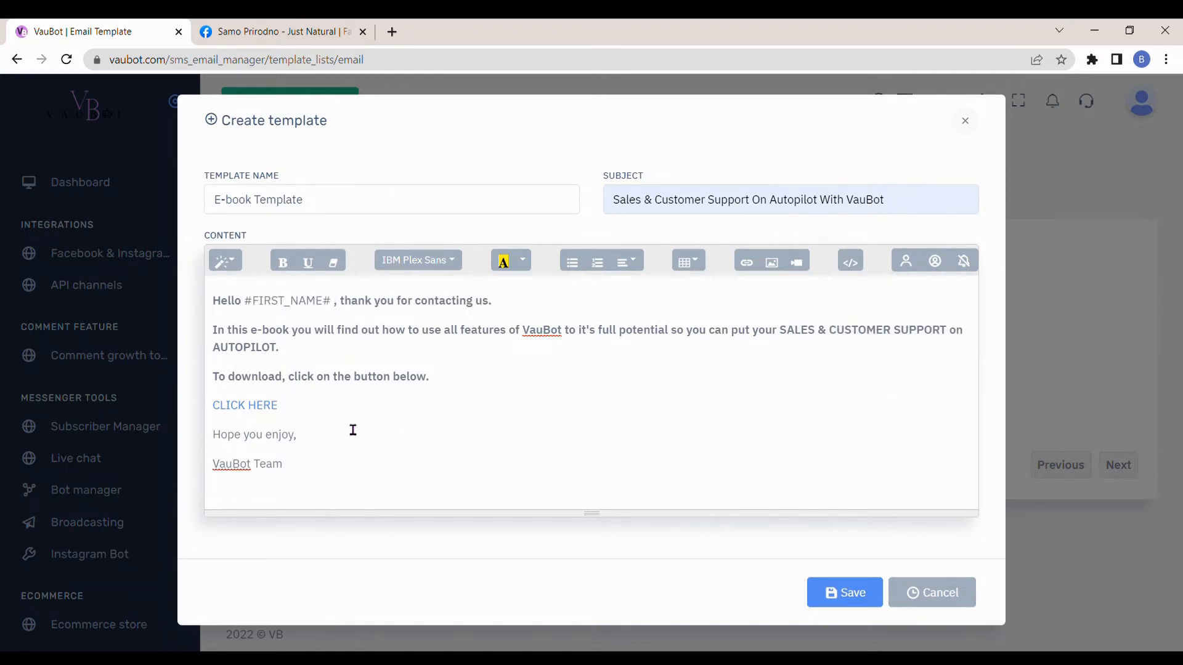
# - Check the target address of the "CLICK HERE" link and save the email template
pyautogui.click(272, 412)
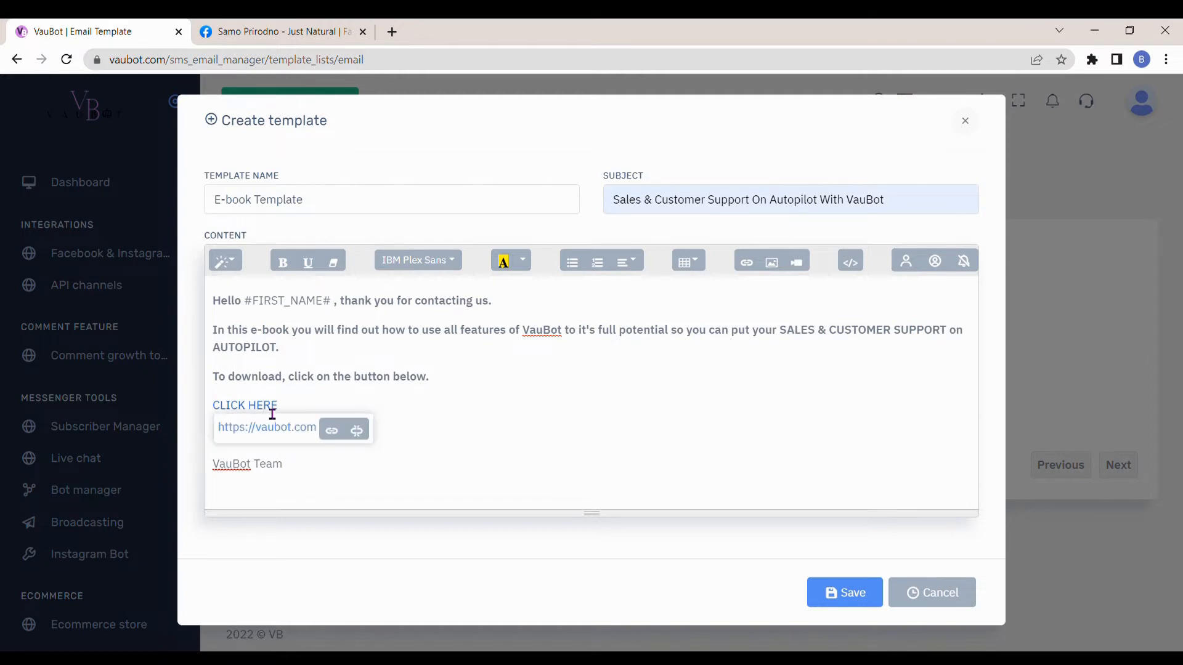
pyautogui.click(487, 437)
pyautogui.click(845, 596)
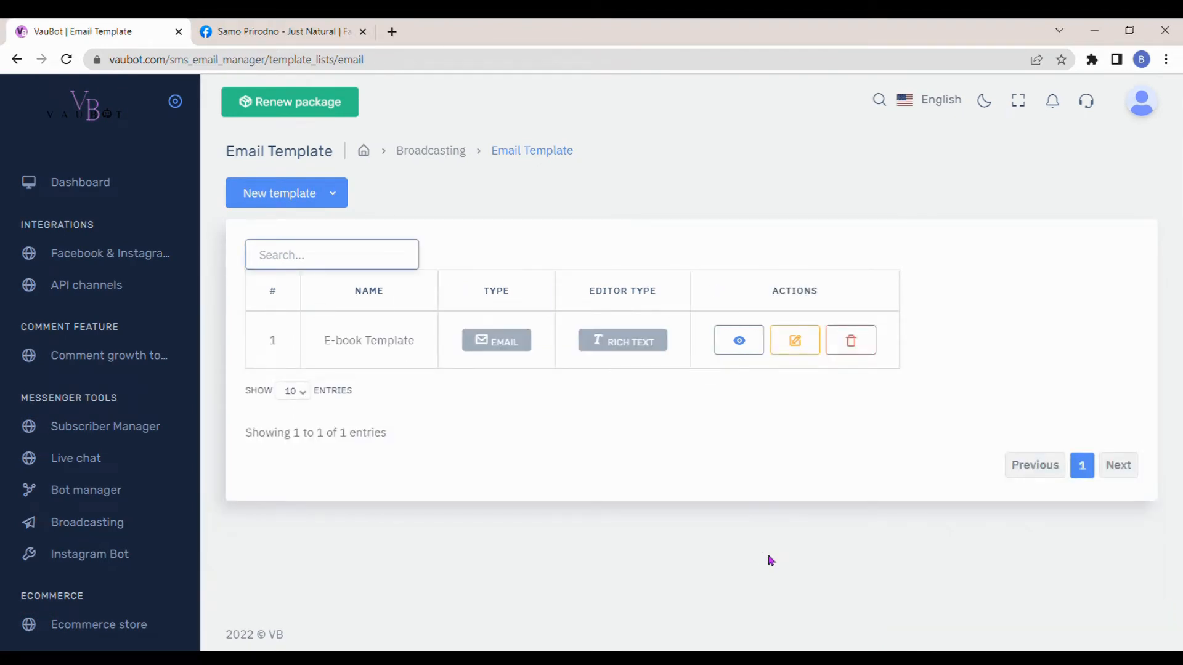
# - Open the sequence message settings for the Samo Prirodno - Just Natural page in Bot manager and add an SMS/Email sequence
pyautogui.click(89, 493)
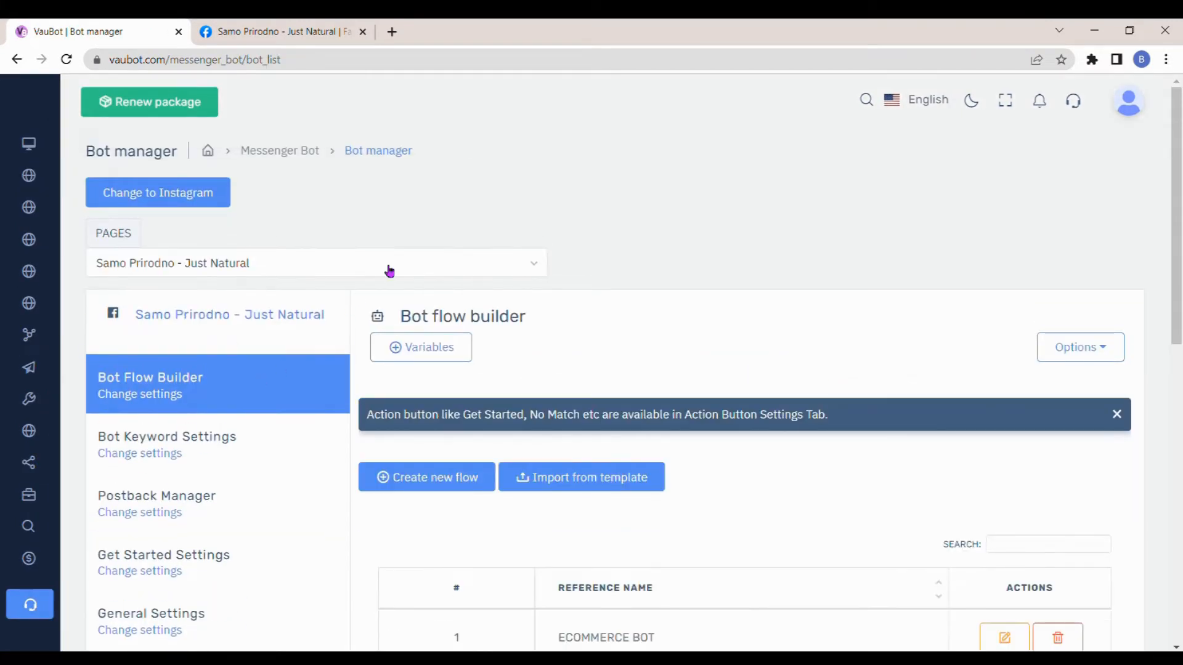
pyautogui.click(389, 271)
pyautogui.click(264, 322)
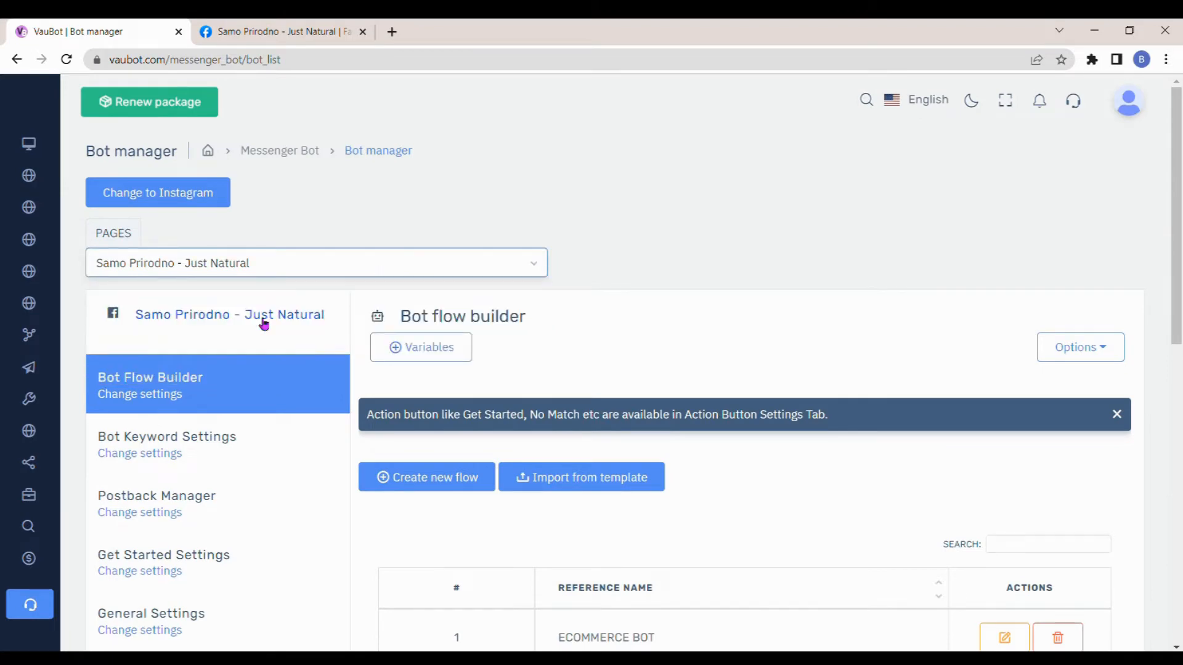
pyautogui.scroll(-9, 227, 340)
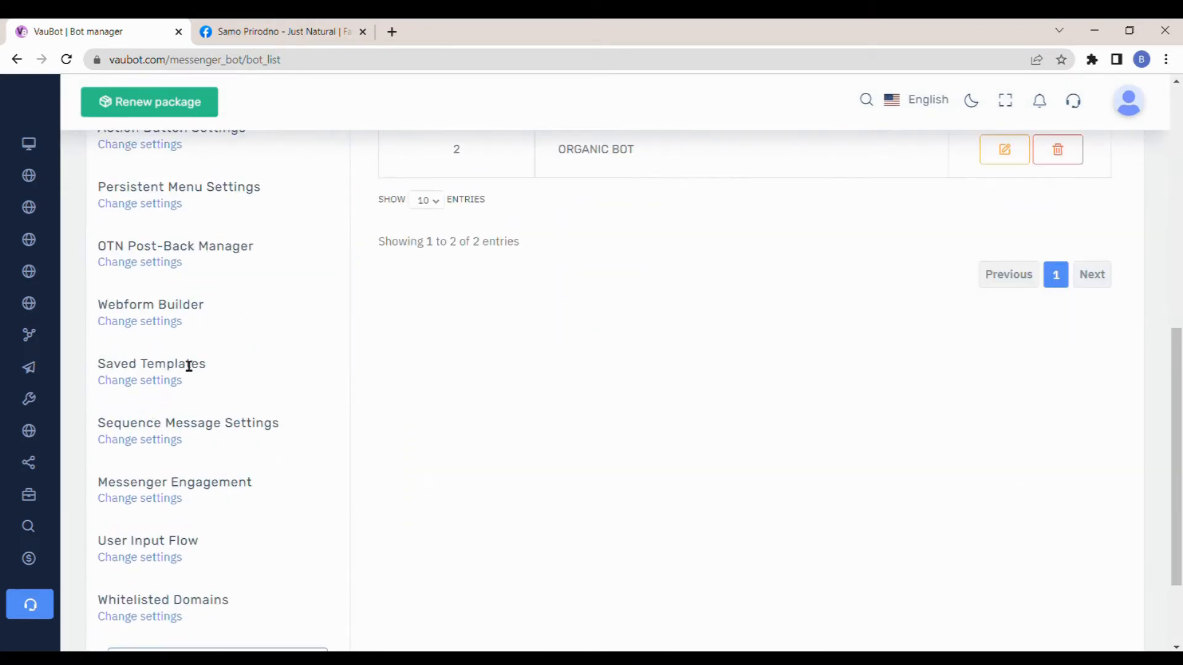
pyautogui.click(172, 440)
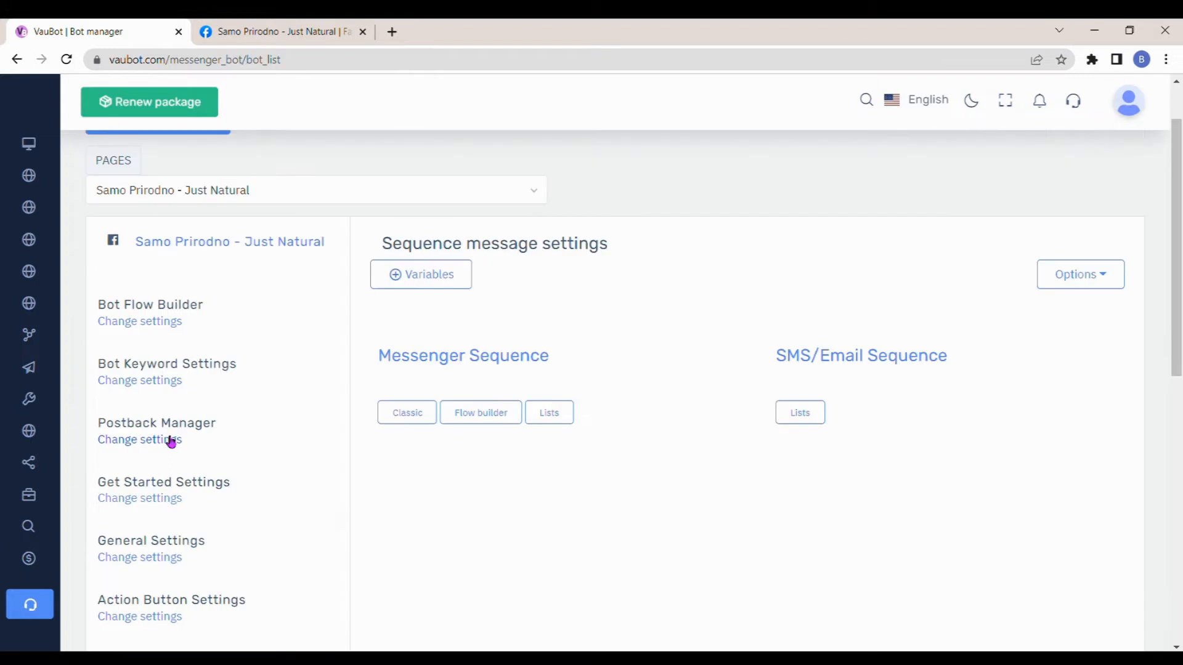
pyautogui.click(803, 414)
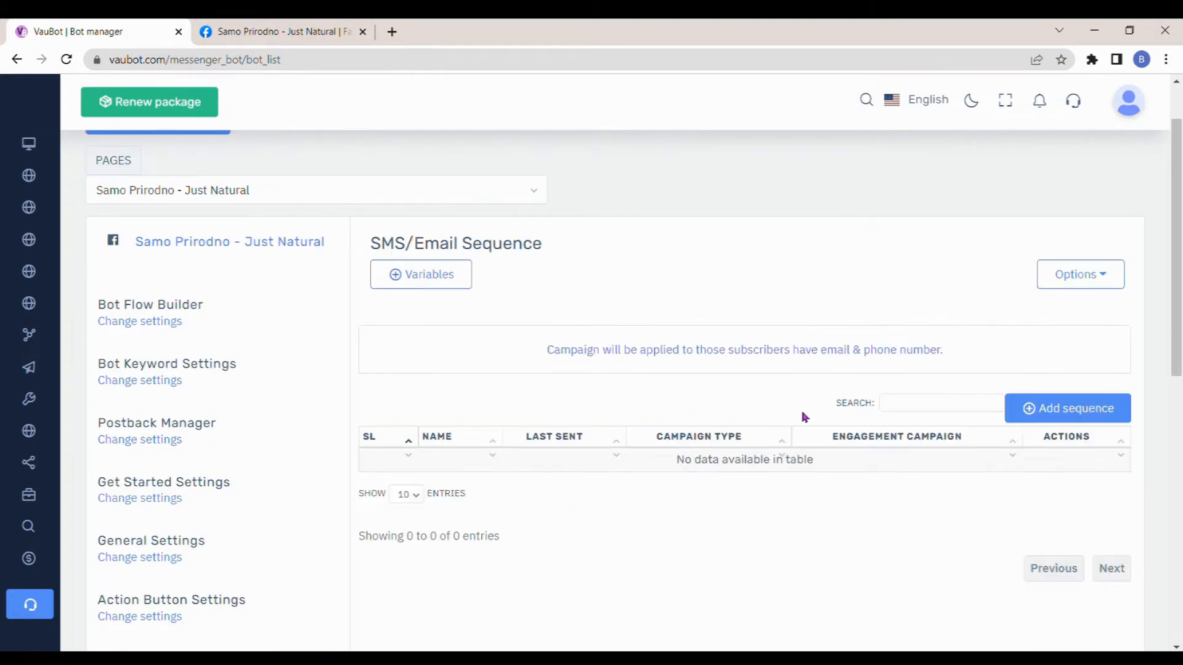
pyautogui.click(1054, 417)
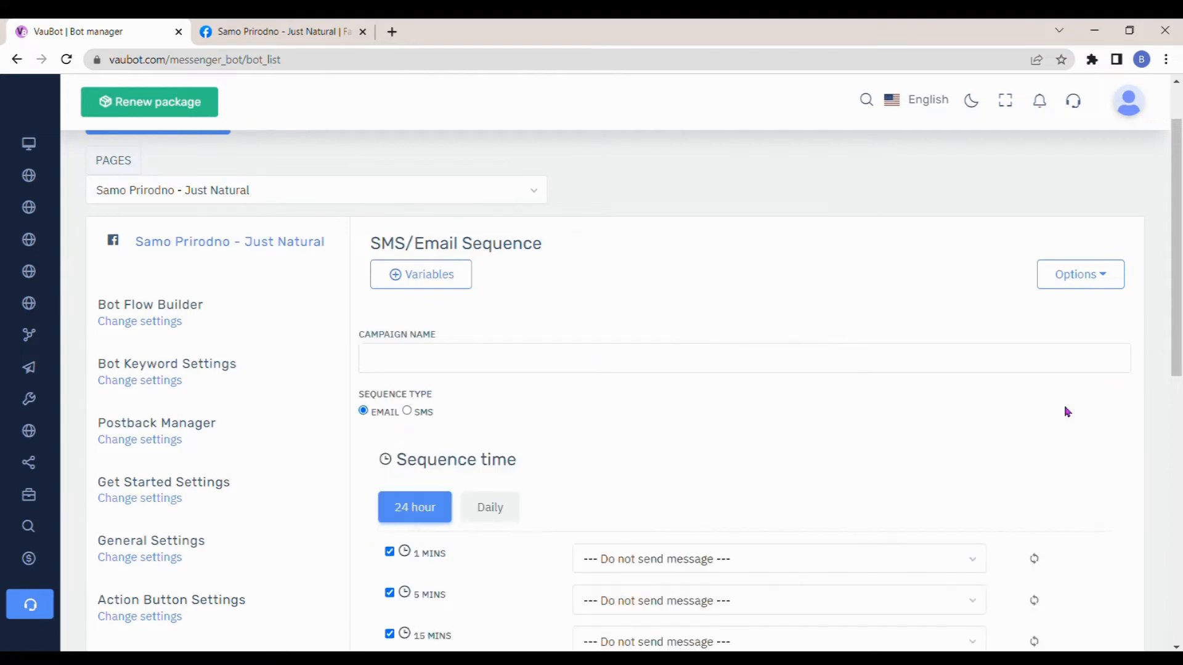
# - Name the email sequence campaign "E-book Campaign"
pyautogui.click(684, 365)
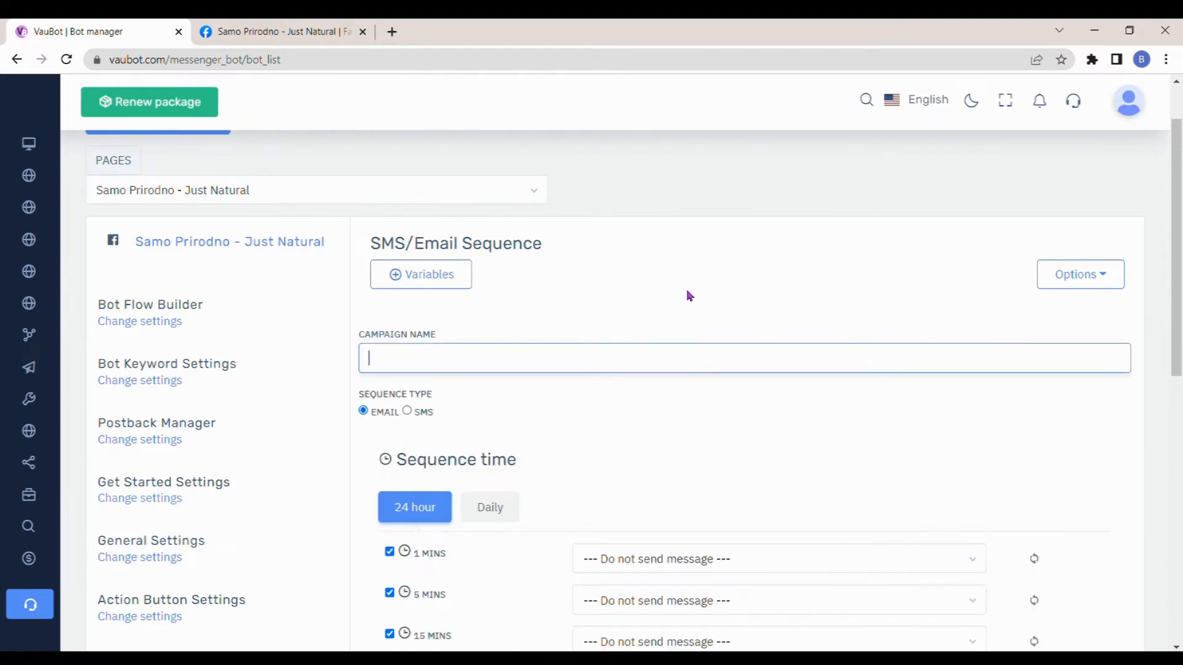
pyautogui.write('E-book Campaign')
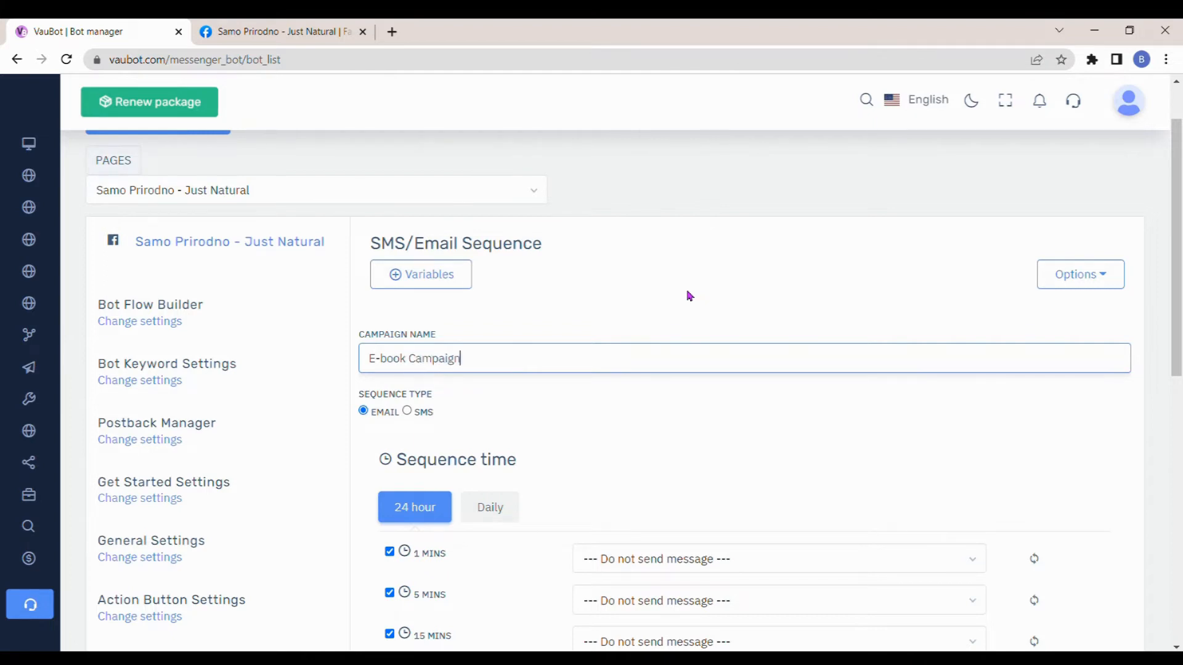
pyautogui.click(609, 393)
# - In the campaign's daily sequence schedule, assign the E-book Template email to Day-1 and Day-3
pyautogui.scroll(-3, 601, 388)
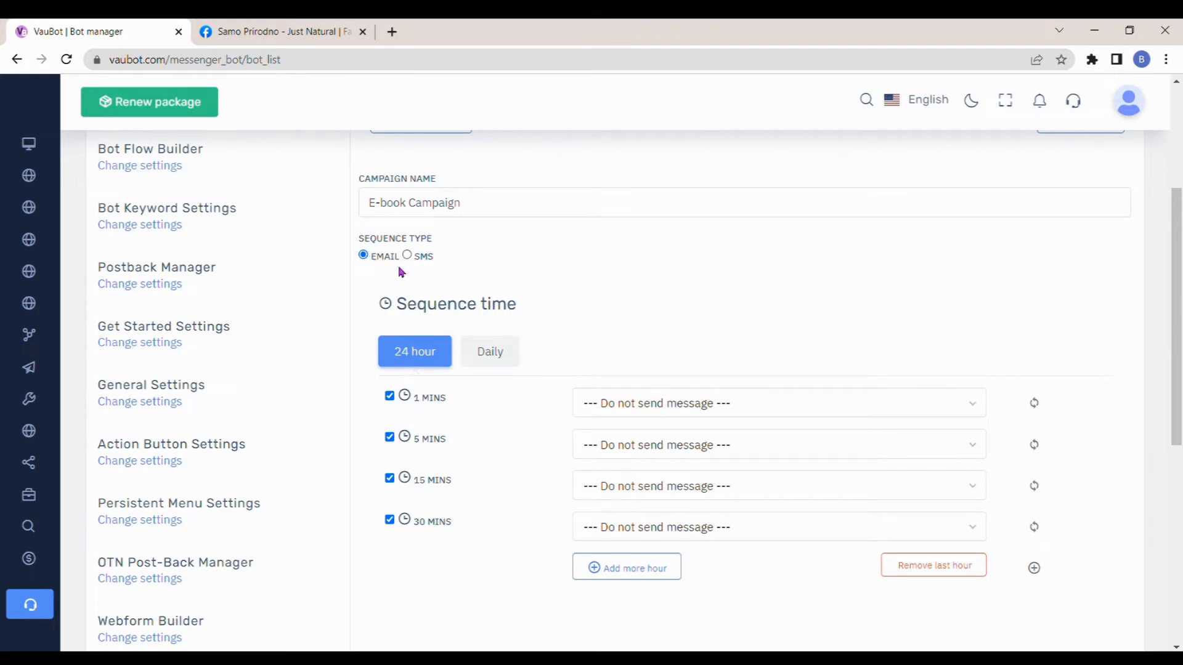
pyautogui.scroll(-1, 404, 275)
pyautogui.click(509, 278)
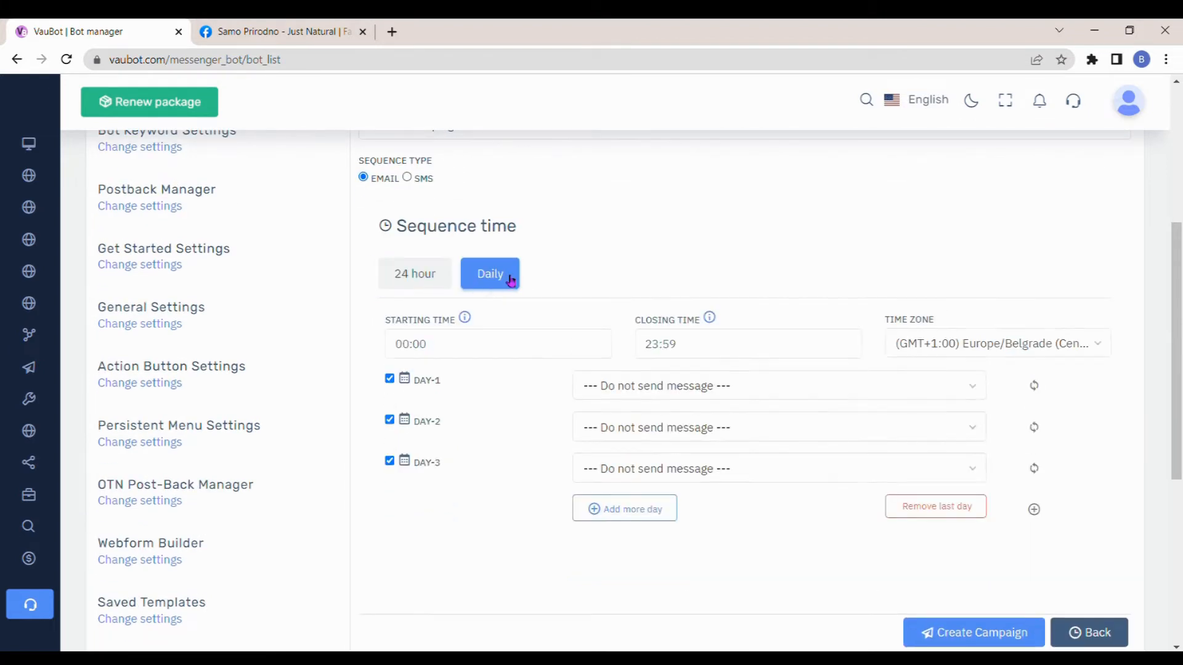
pyautogui.scroll(-1, 503, 282)
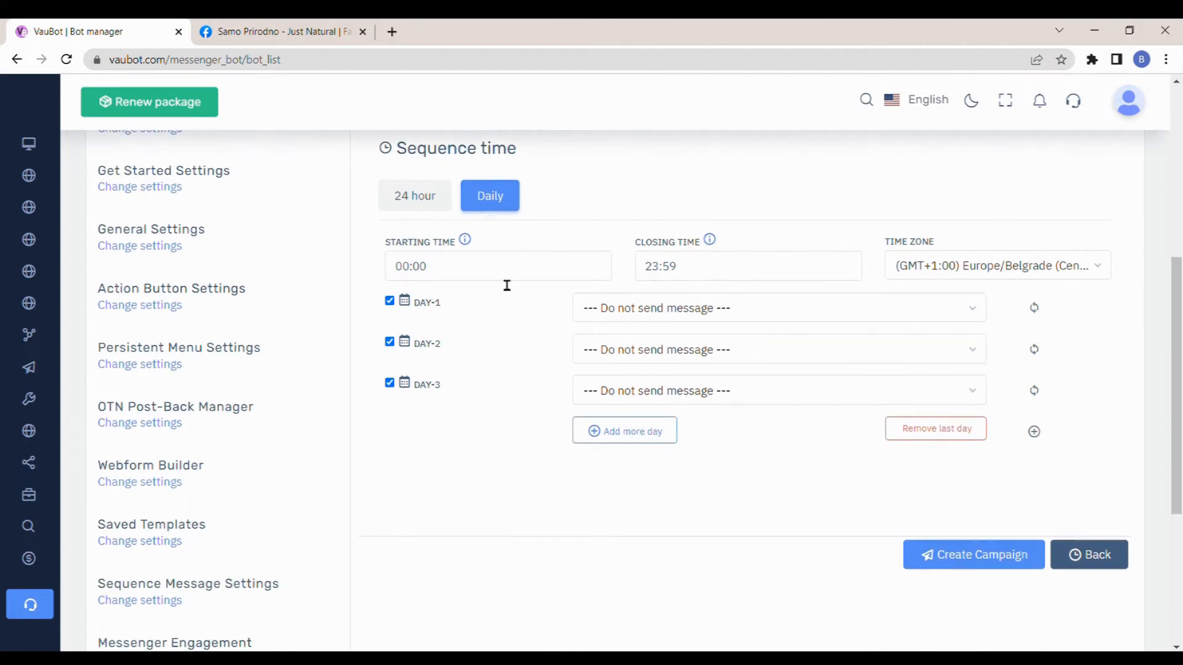
pyautogui.click(781, 306)
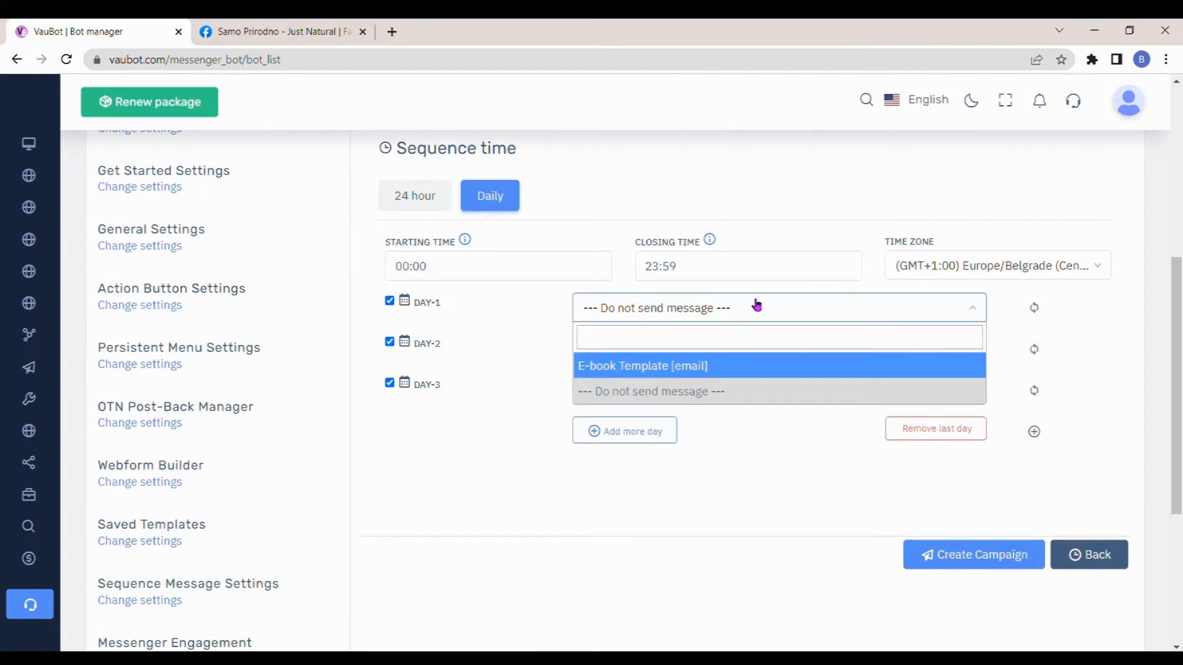
pyautogui.click(702, 370)
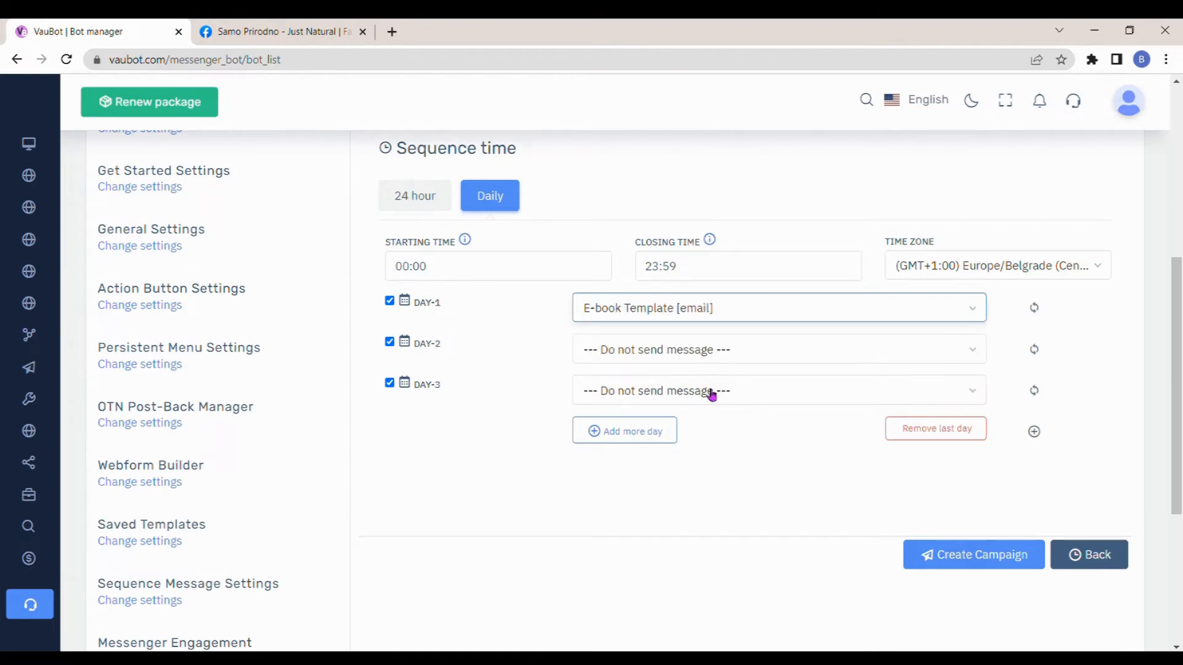
pyautogui.click(708, 390)
pyautogui.click(676, 450)
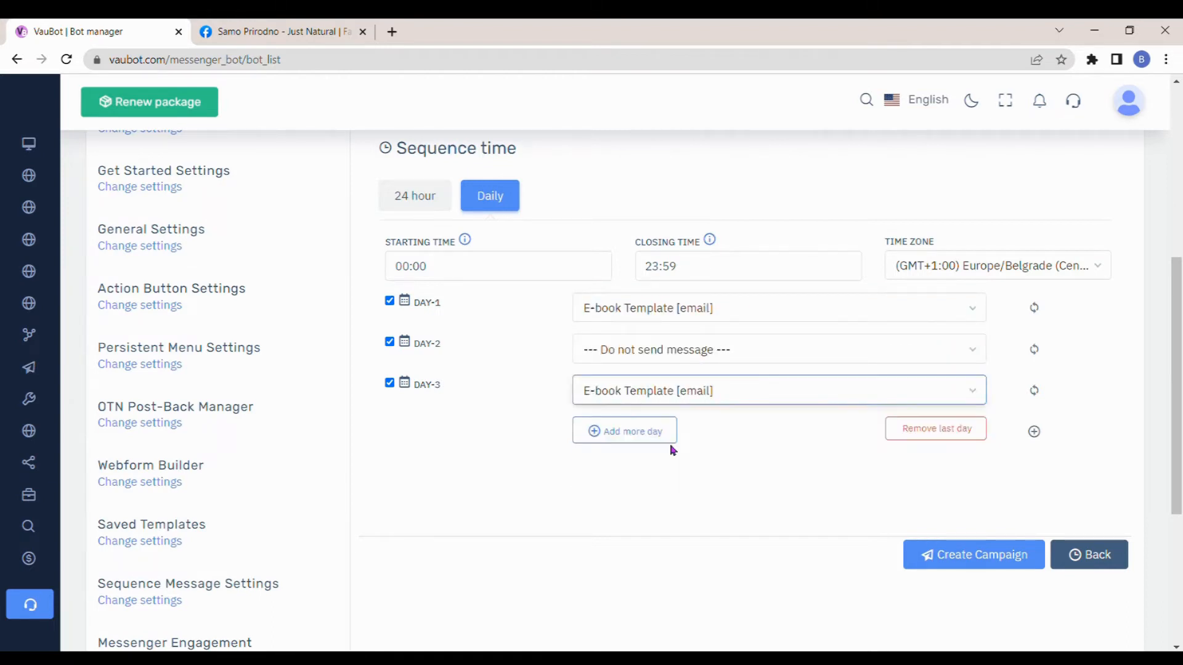
# - Add Day-4 and Day-5 to the daily sequence schedule and remove both again
pyautogui.click(643, 437)
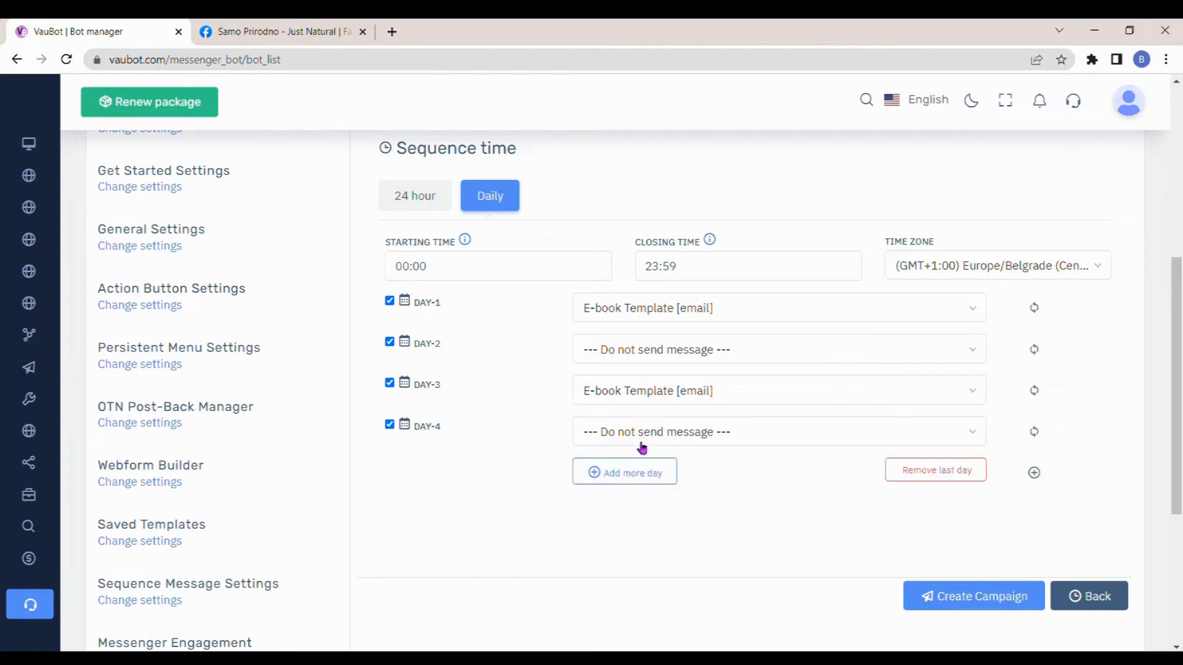
pyautogui.click(641, 470)
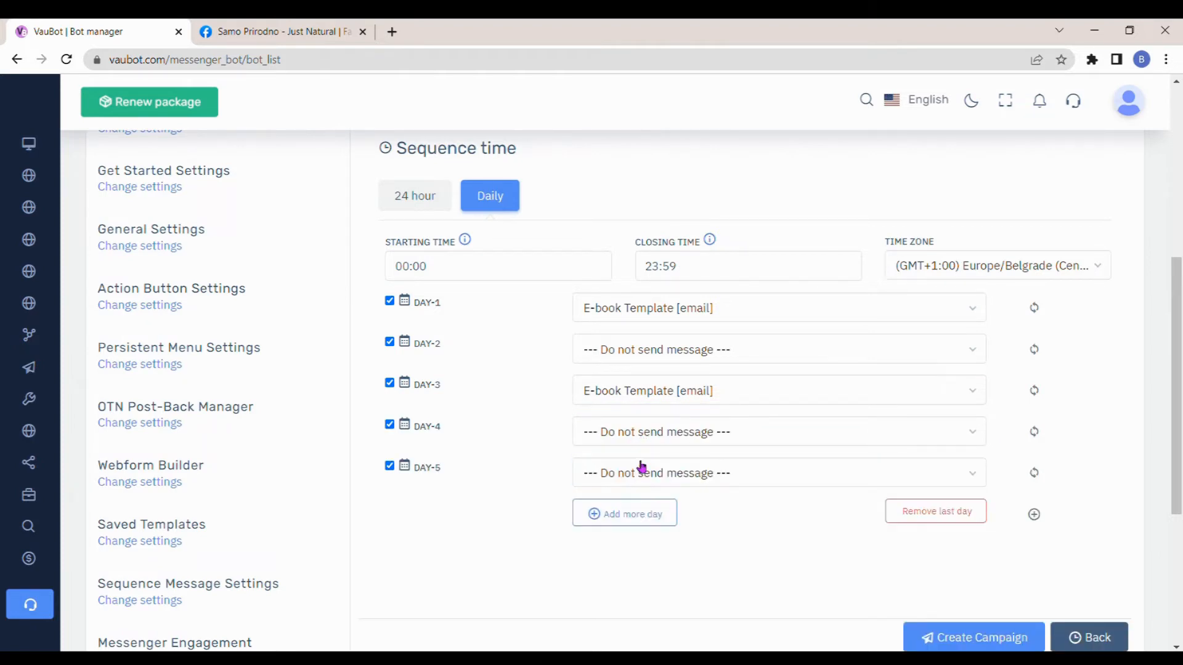
pyautogui.click(915, 511)
pyautogui.click(928, 474)
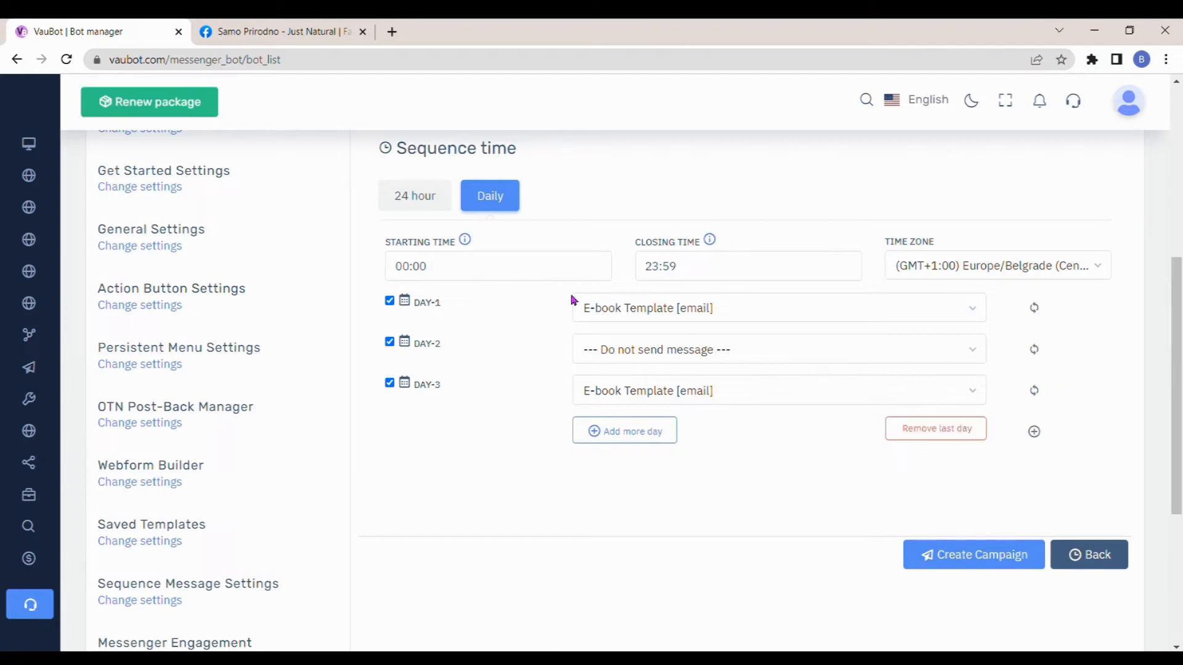
# - Add 1 hour and 2 hour slots to the 24 hour schedule and assign the E-book Template email to 30 mins and 2 hour
pyautogui.click(423, 203)
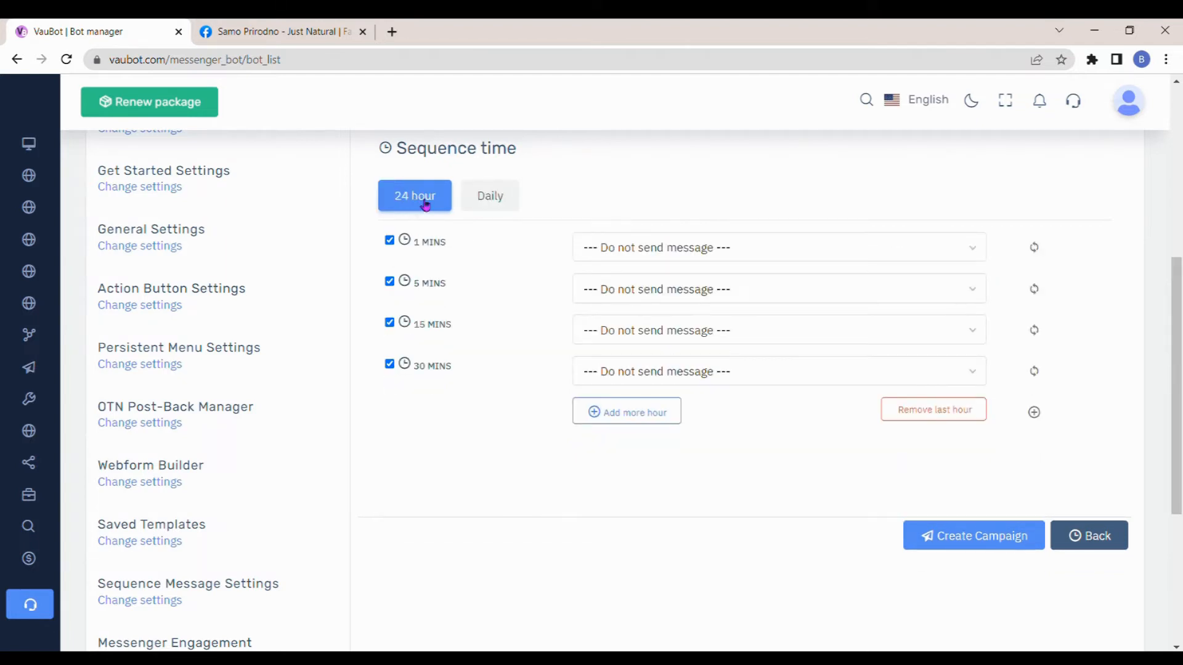
pyautogui.click(667, 412)
pyautogui.click(655, 454)
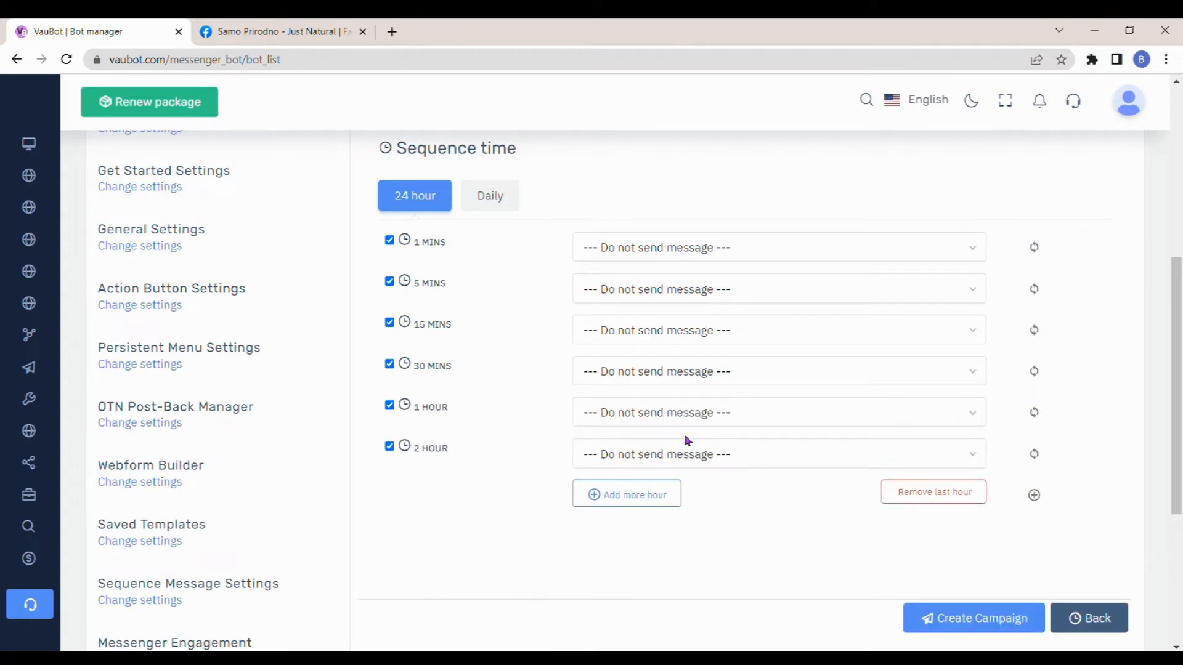
pyautogui.click(793, 374)
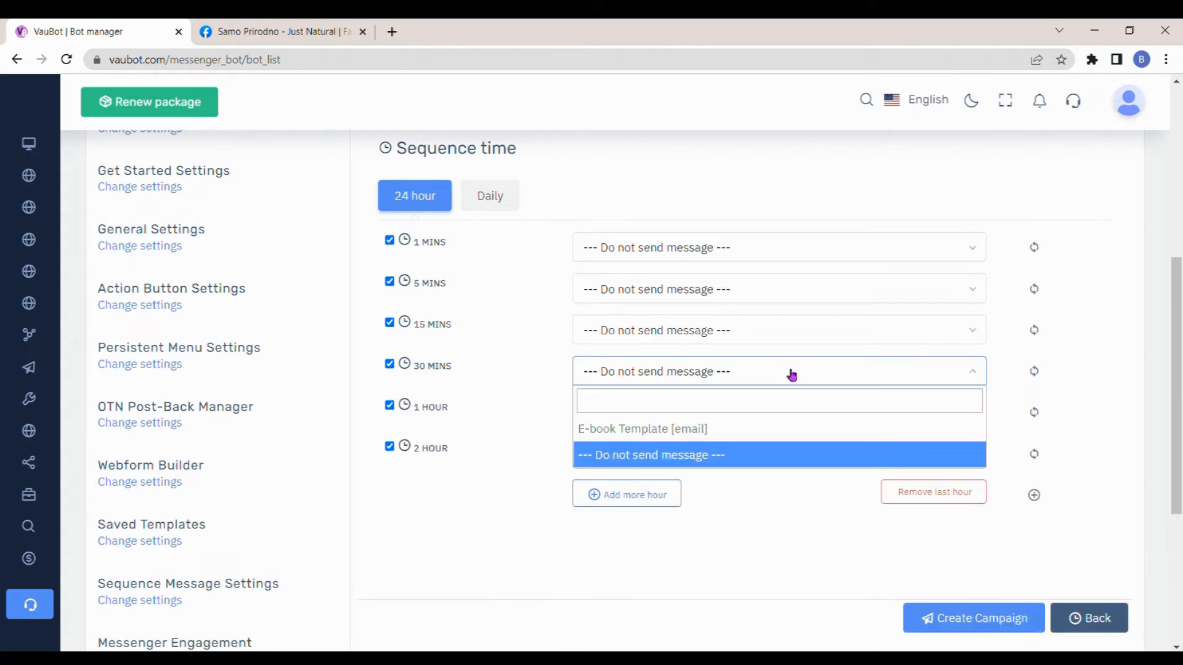
pyautogui.click(684, 429)
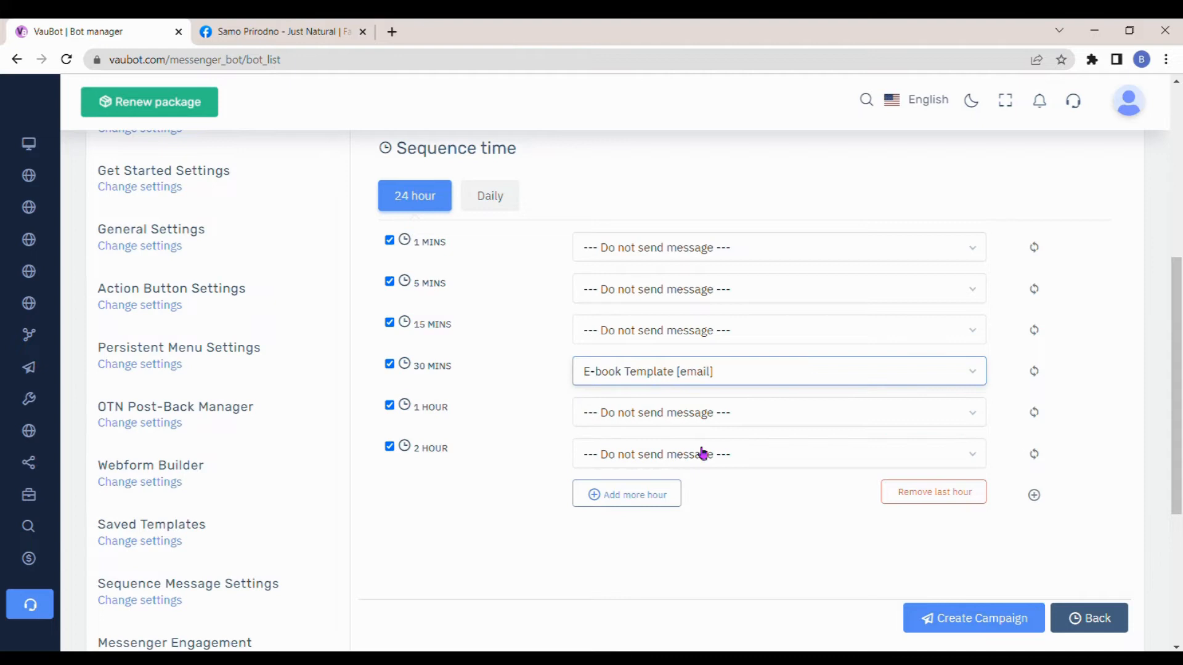
pyautogui.click(747, 457)
pyautogui.click(688, 513)
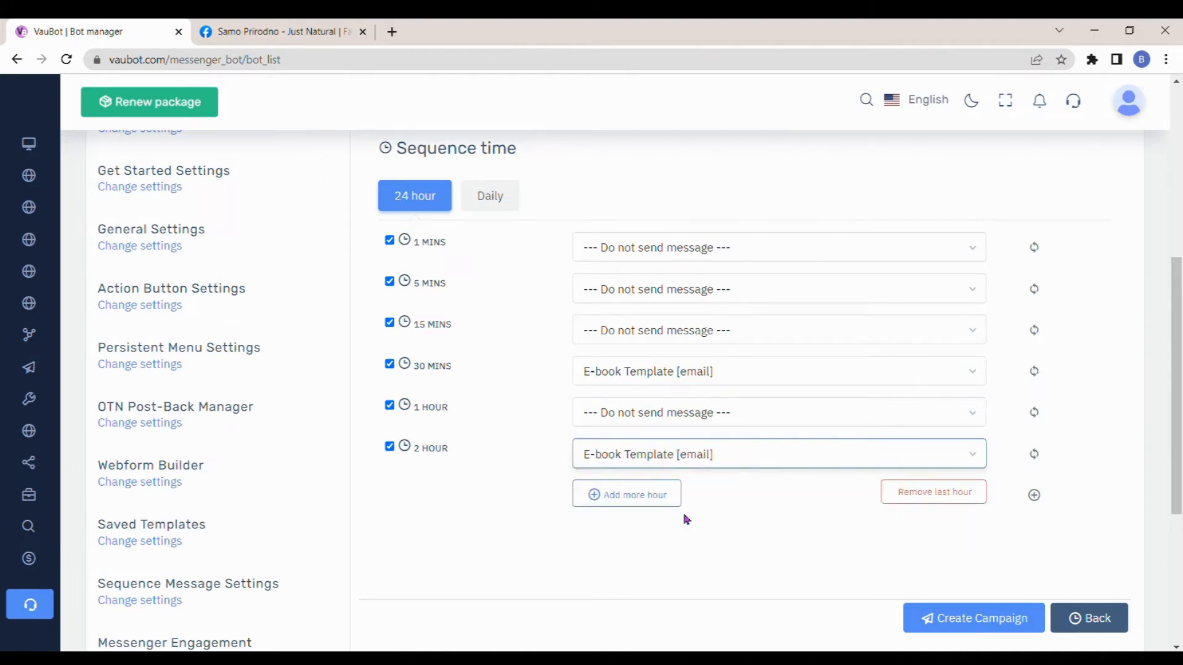
# - Create the E-book Campaign email sequence and dismiss the confirmation
pyautogui.scroll(1, 683, 518)
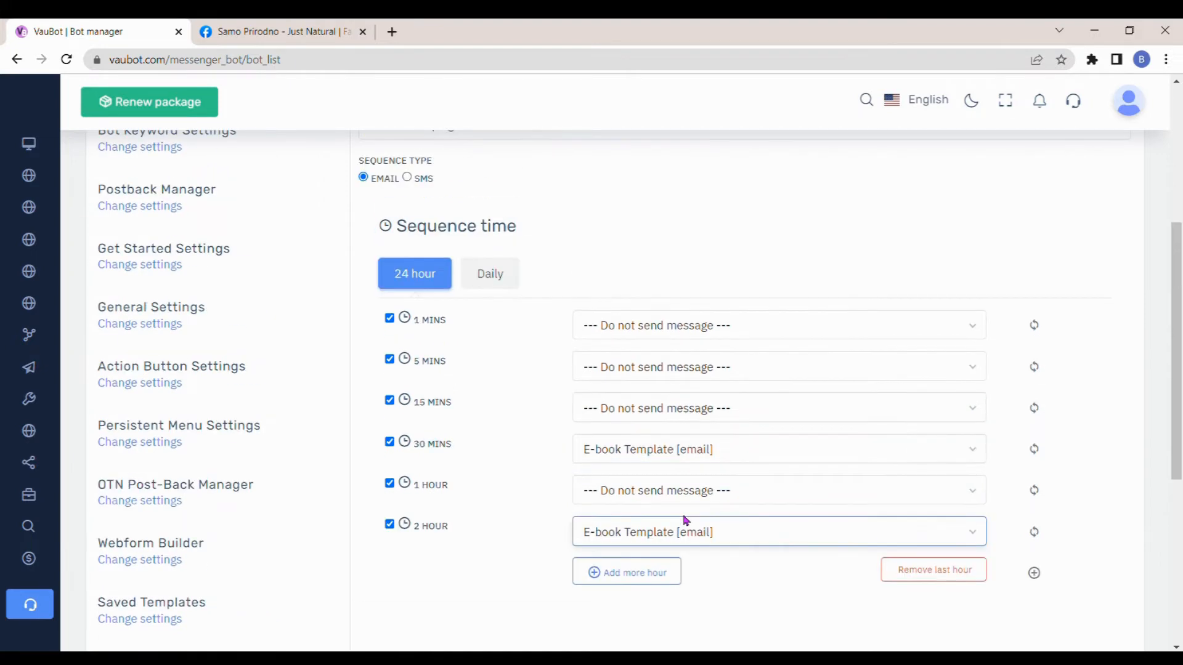
pyautogui.scroll(-3, 721, 523)
pyautogui.click(957, 539)
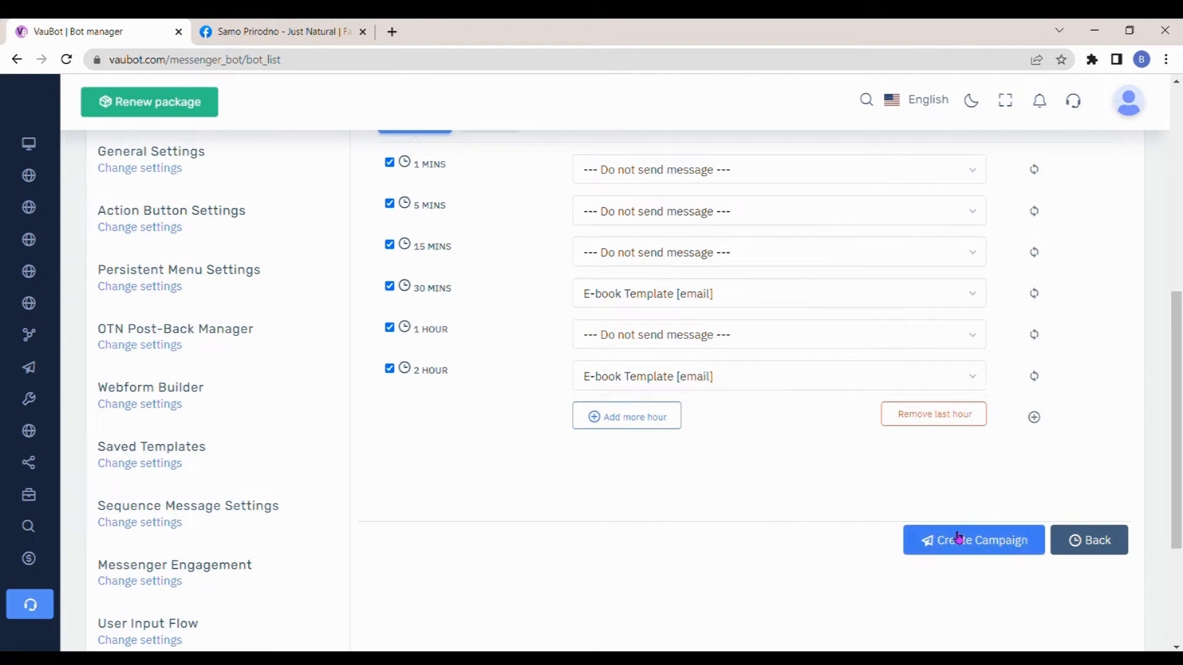
pyautogui.click(744, 361)
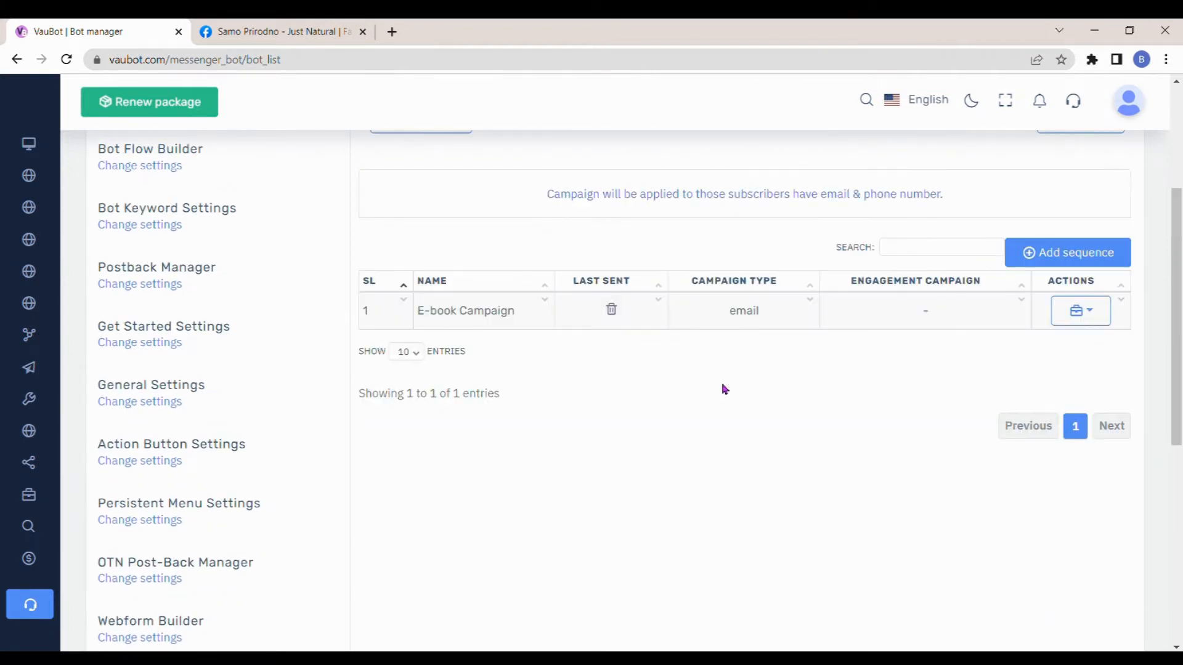
# - Open the page's general settings and select the SMTP email API for the email sequence integration
pyautogui.scroll(1, 724, 390)
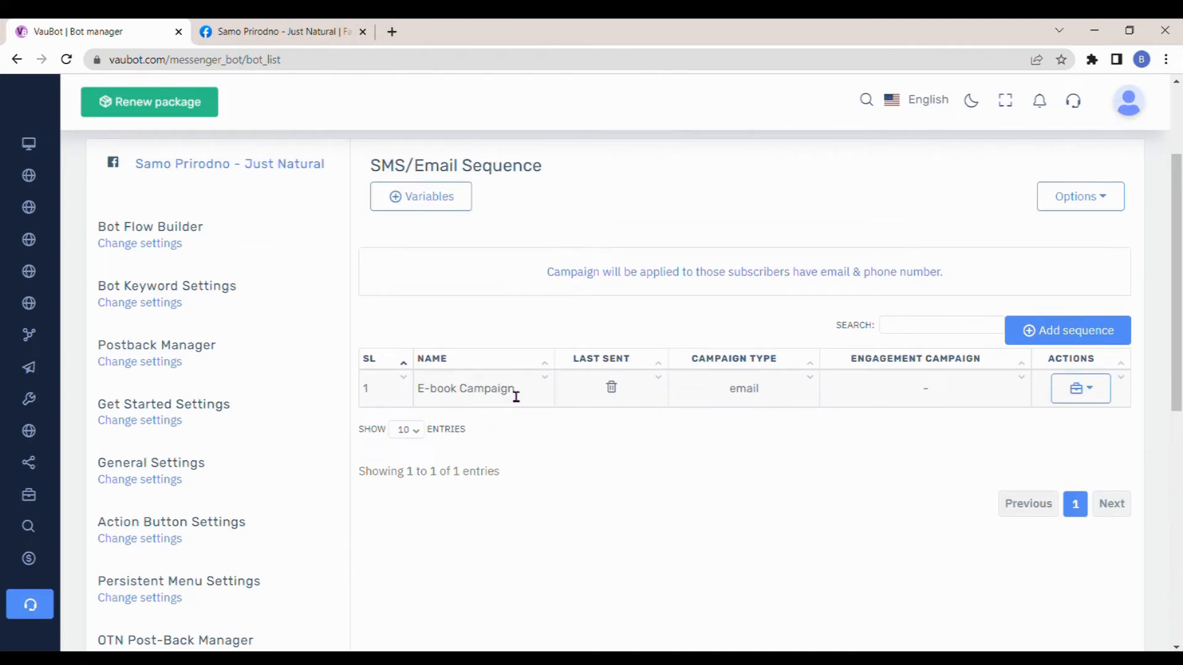
pyautogui.click(154, 481)
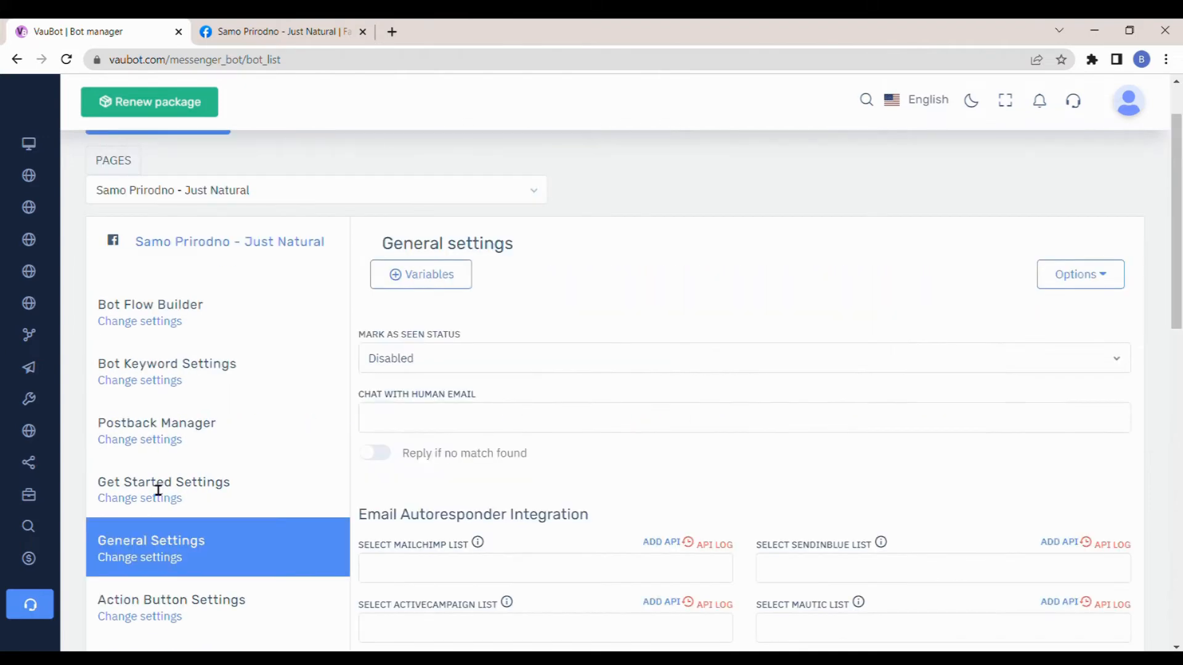
pyautogui.scroll(-12, 484, 382)
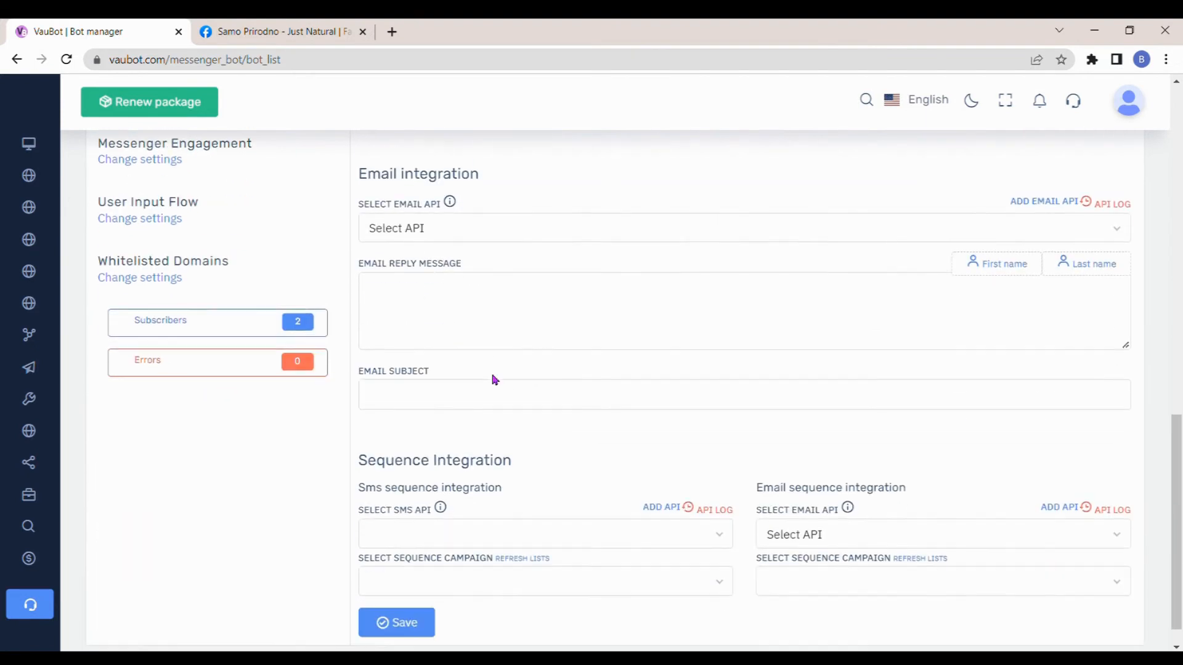
pyautogui.click(1004, 505)
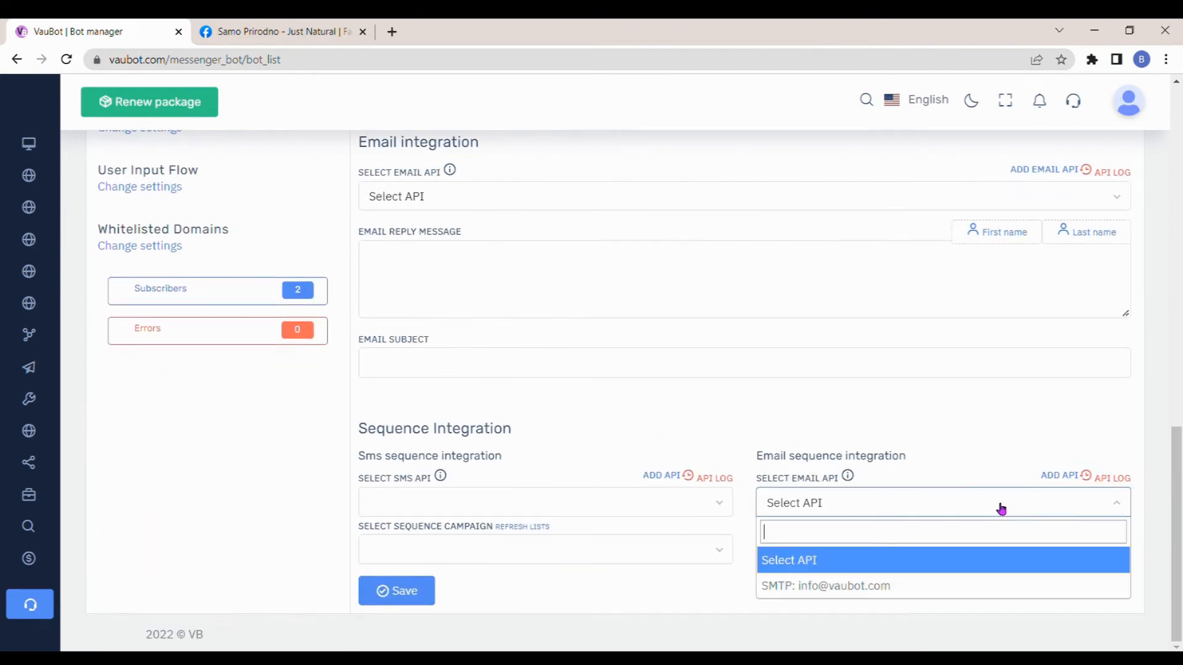
pyautogui.click(872, 588)
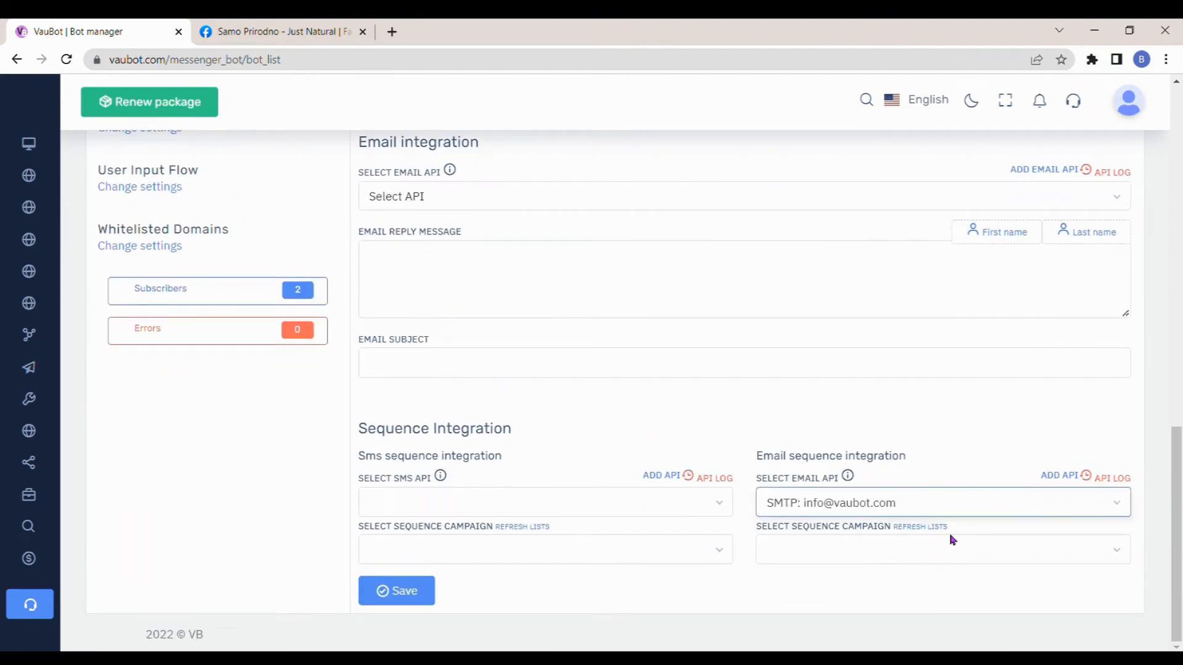
# - Refresh the sequence campaign list, select E-book Campaign for the email sequence integration, and save the general settings
pyautogui.click(998, 544)
pyautogui.click(930, 528)
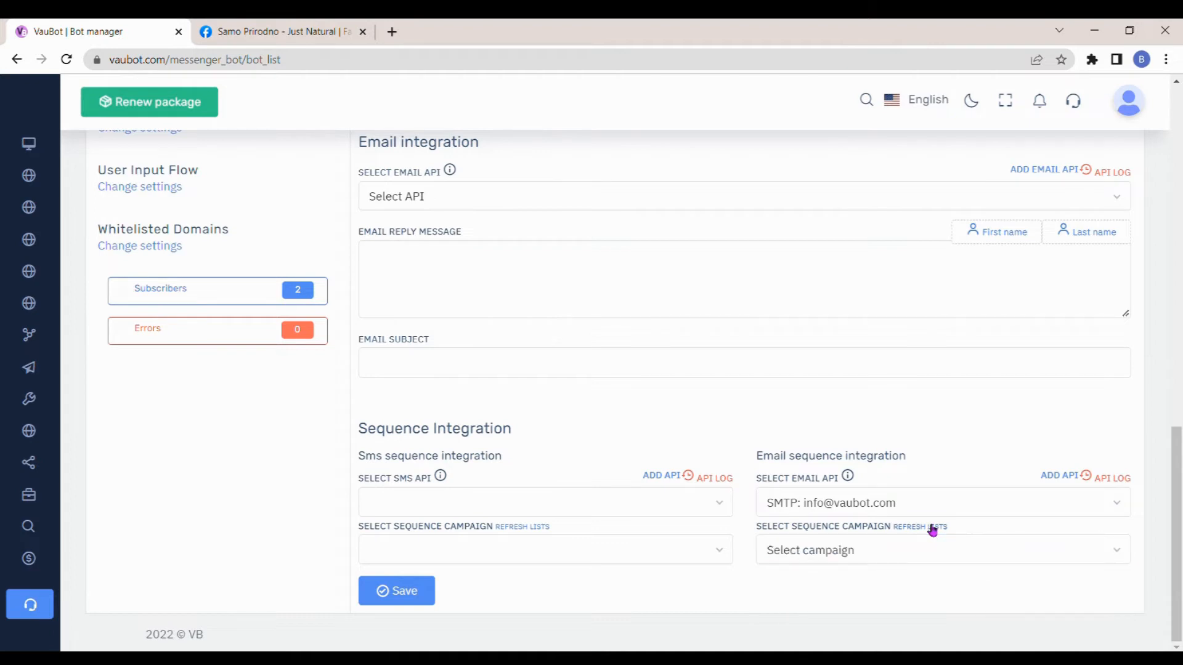
pyautogui.click(938, 547)
pyautogui.click(845, 638)
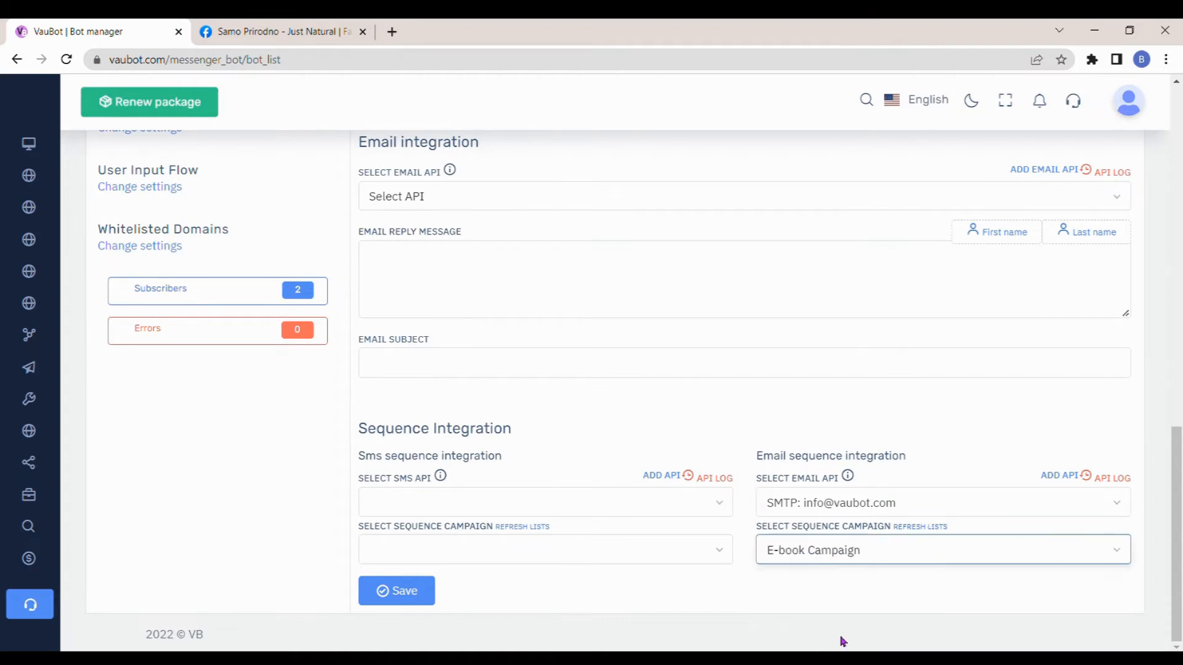
pyautogui.click(427, 591)
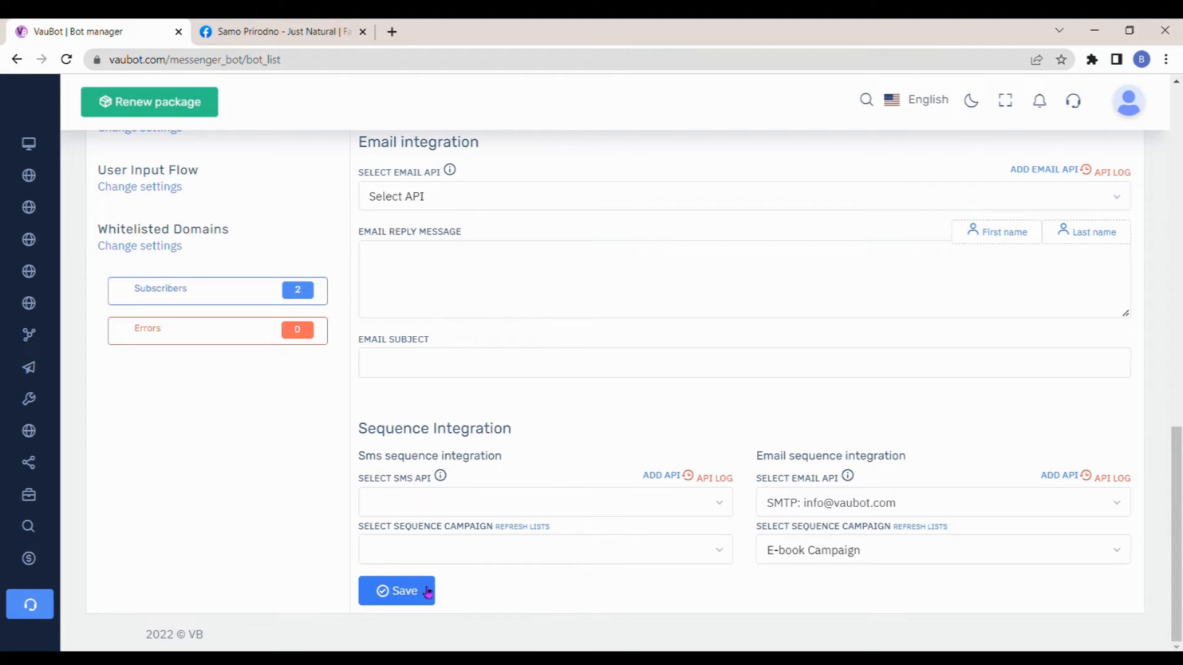
pyautogui.scroll(11, 425, 579)
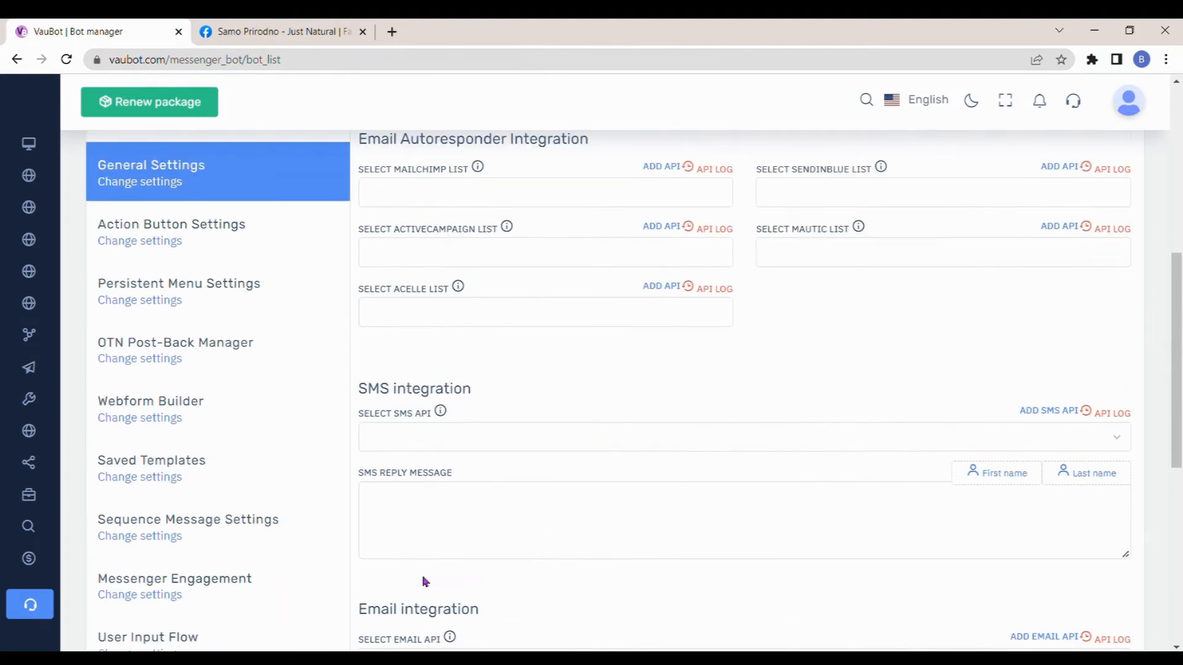
pyautogui.scroll(4, 191, 378)
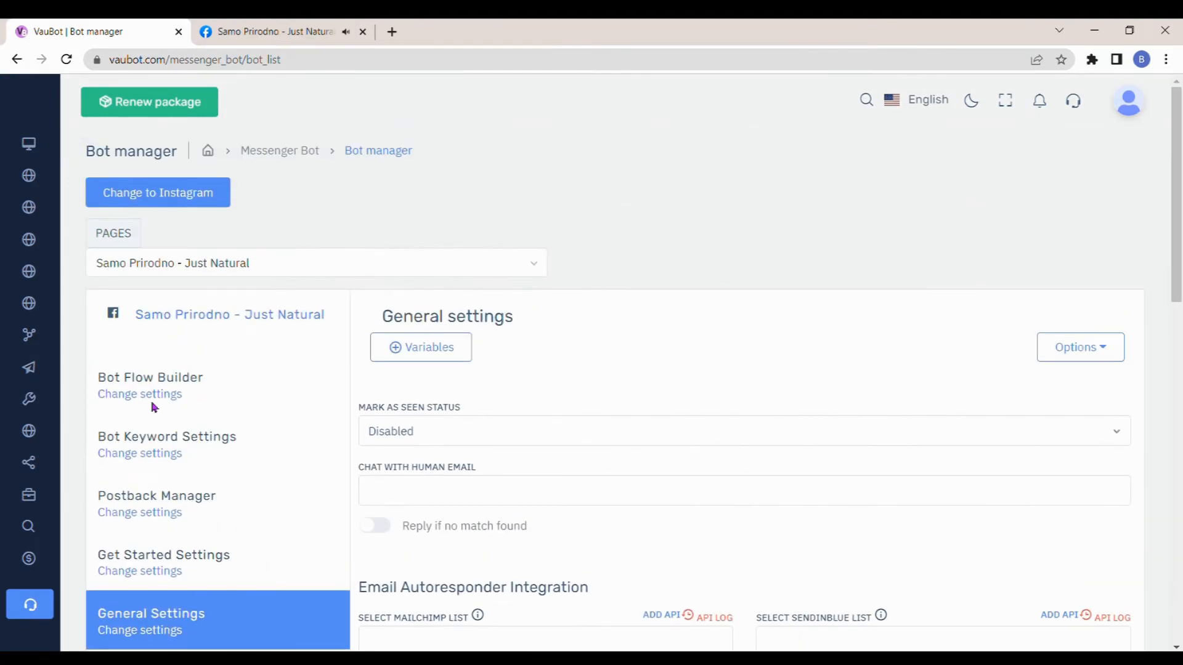
# - Create a new bot flow and connect a Trigger keywords block to the Trigger of Start Bot Flow
pyautogui.click(162, 395)
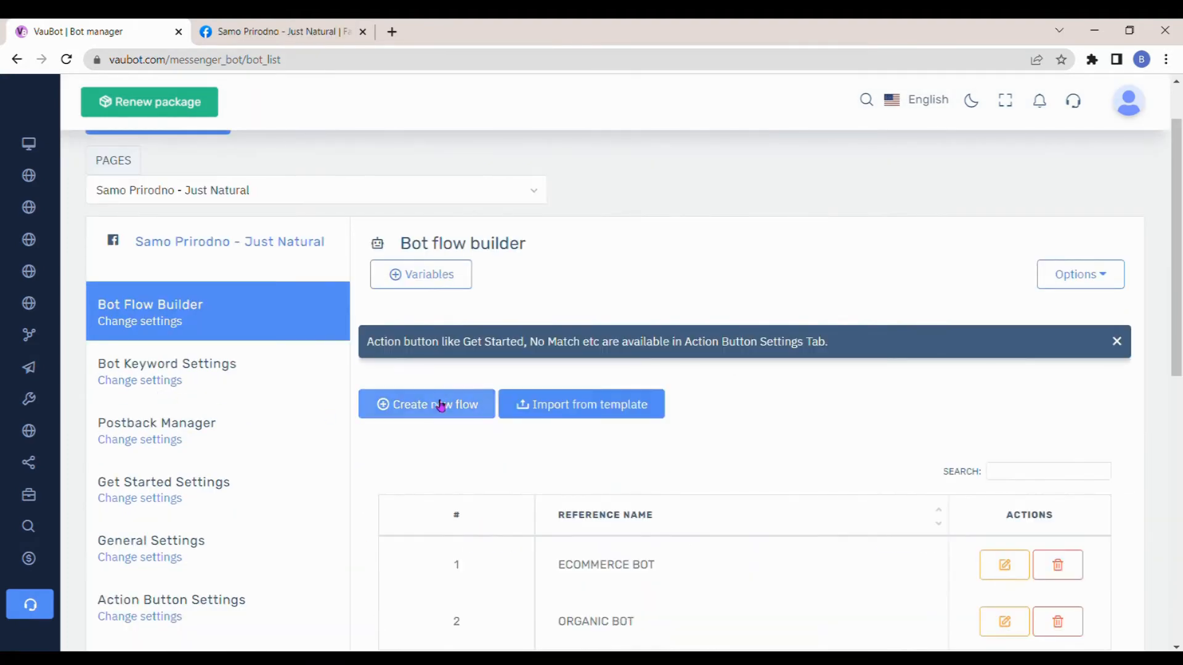
pyautogui.click(441, 406)
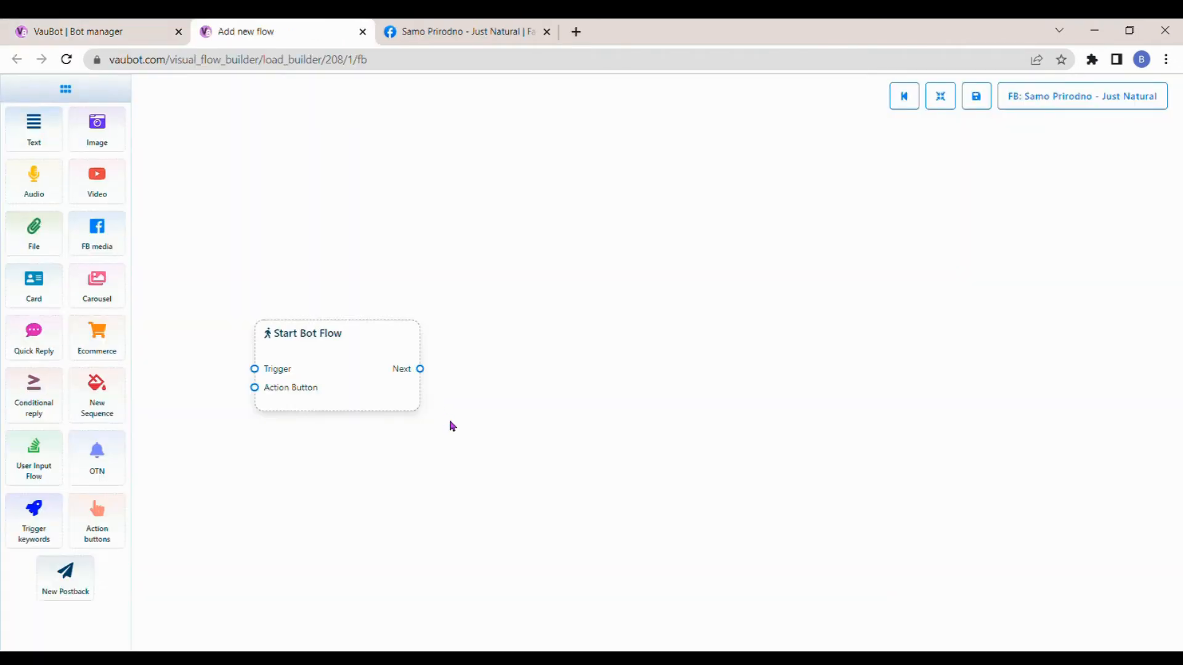
pyautogui.moveTo(341, 351); pyautogui.dragTo(466, 379)
pyautogui.moveTo(36, 528); pyautogui.dragTo(175, 369)
pyautogui.moveTo(296, 427); pyautogui.dragTo(378, 396)
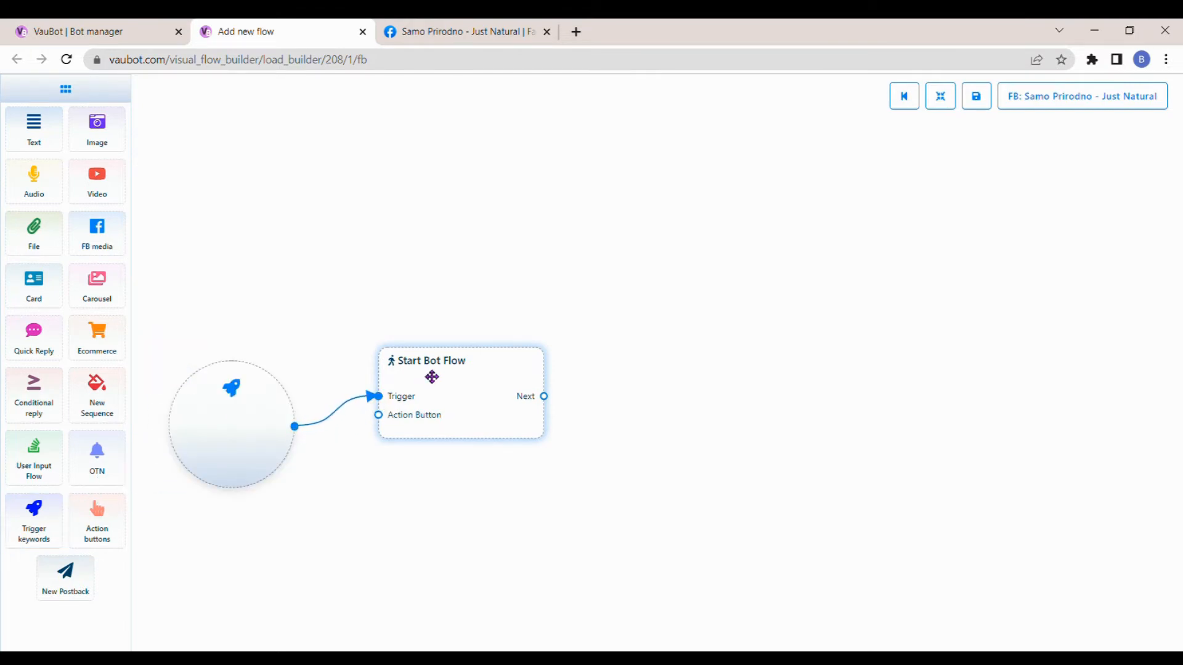
# - Set the title of the Start Bot Flow block to "E-Book Bot"
pyautogui.doubleClick(432, 377)
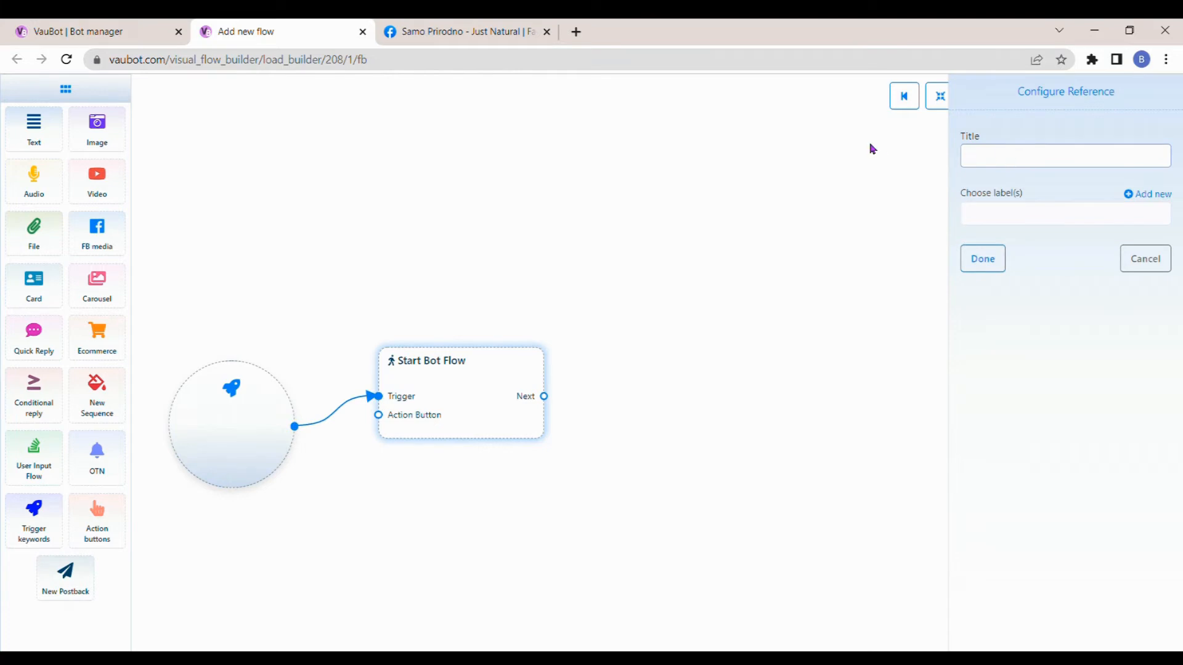
pyautogui.write('E-Book Bot')
pyautogui.click(982, 259)
# - Set the trigger keywords to "ebook, e-Book" with the String match reply type
pyautogui.doubleClick(232, 397)
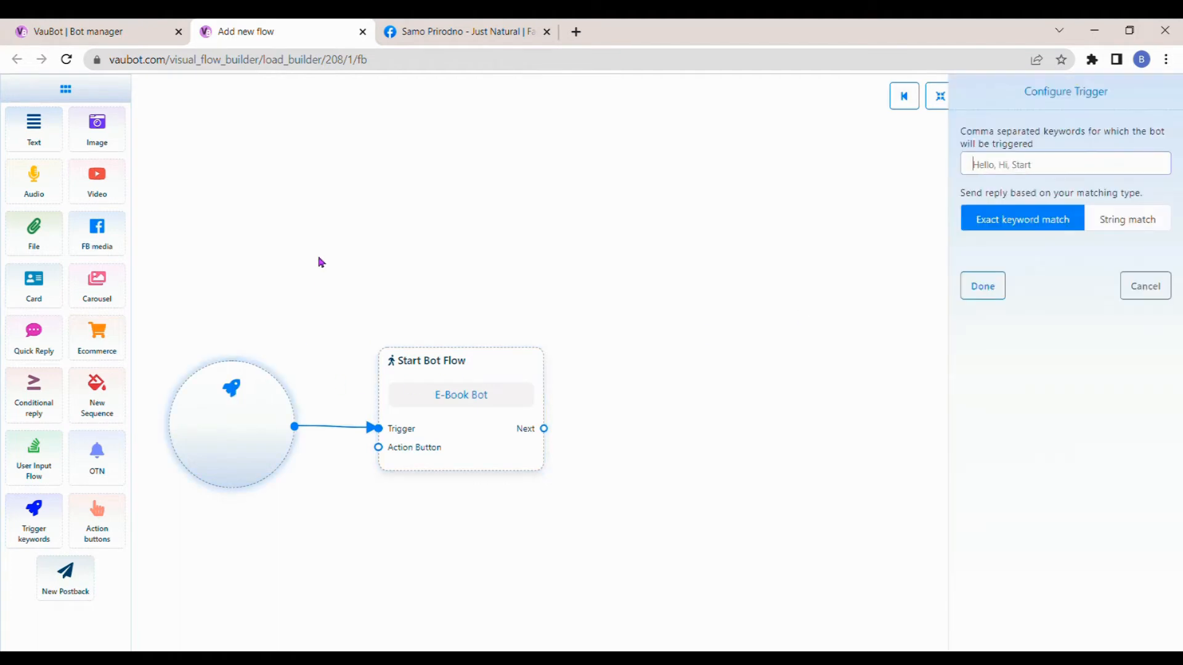
pyautogui.write('ebook, e-Book')
pyautogui.click(1108, 228)
pyautogui.click(981, 284)
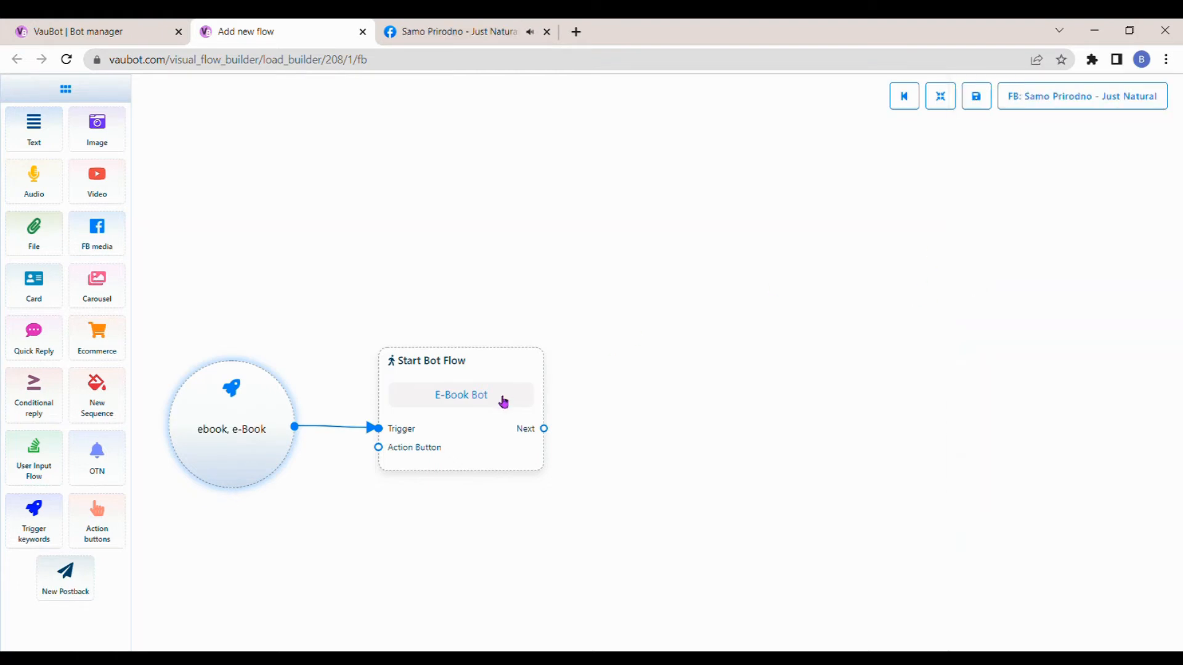
# - Add a Text reply after Start Bot Flow with the message "Thank you for contacting us!"
pyautogui.moveTo(544, 428); pyautogui.dragTo(646, 388)
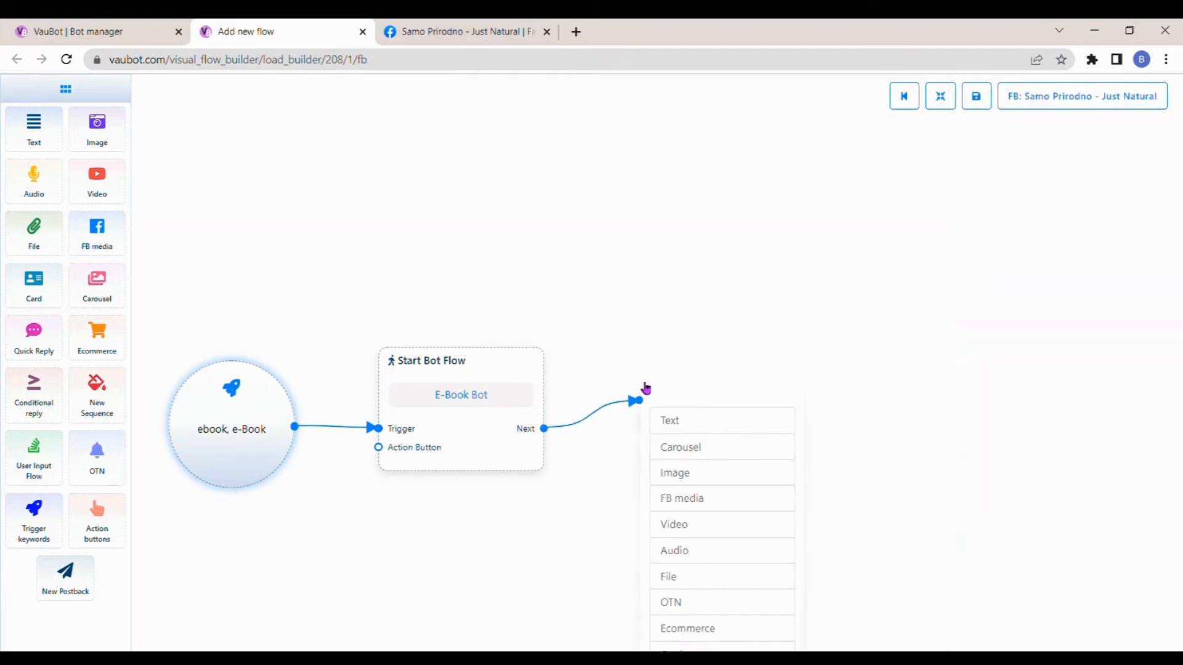
pyautogui.click(681, 419)
pyautogui.moveTo(718, 441); pyautogui.dragTo(692, 444)
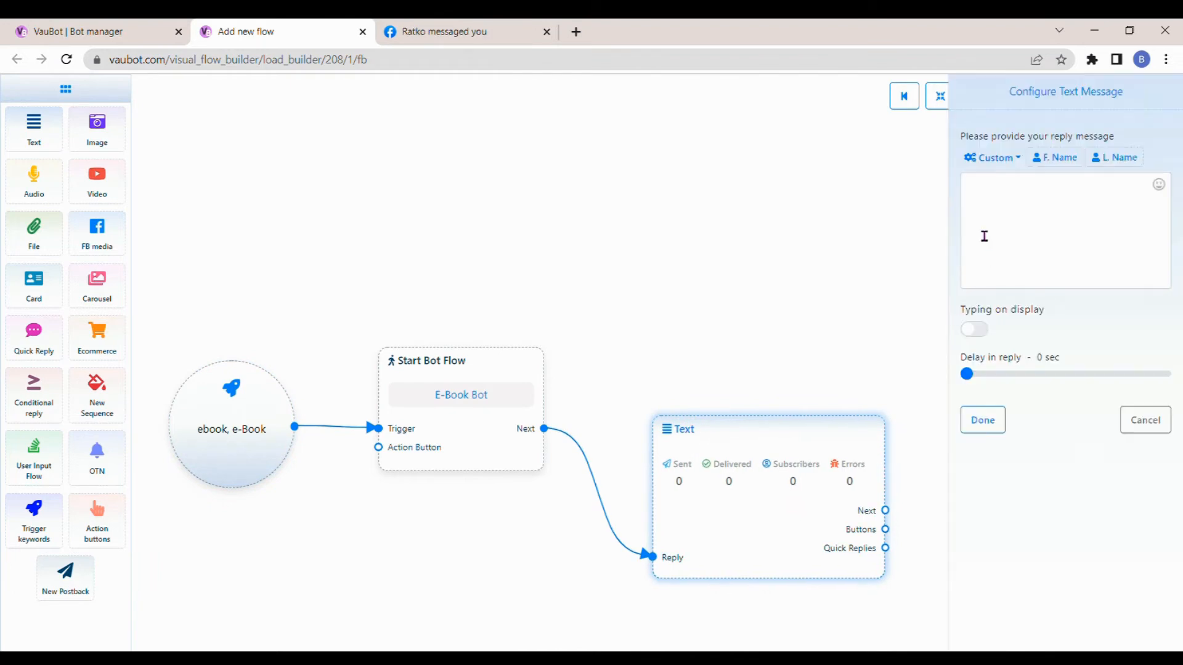
pyautogui.write('Thank you')
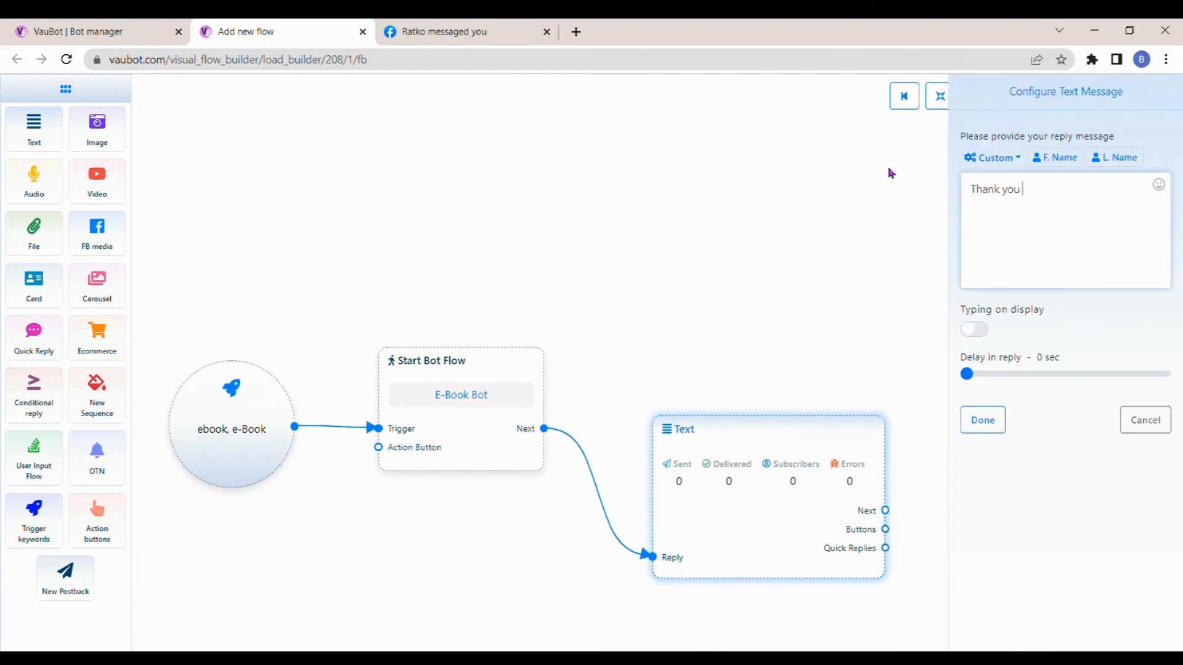
pyautogui.write(' for contacting us!')
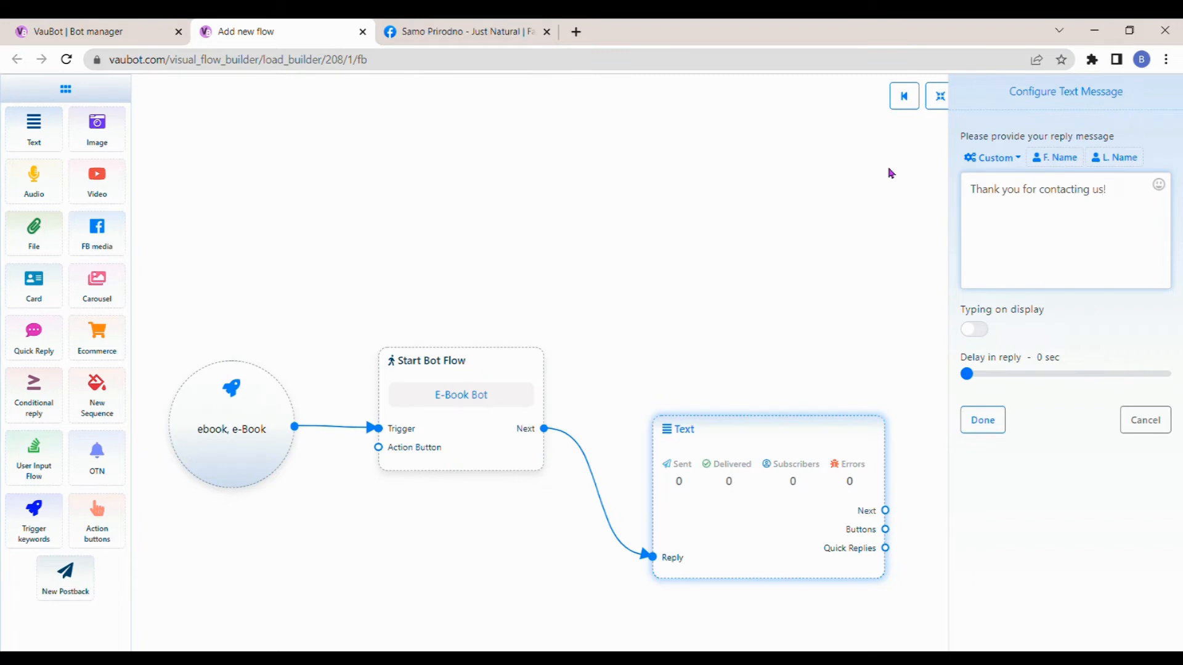
# - Enable the typing display on the text reply and set its delay to 1 sec
pyautogui.click(974, 329)
pyautogui.moveTo(968, 376); pyautogui.dragTo(975, 378)
pyautogui.click(982, 420)
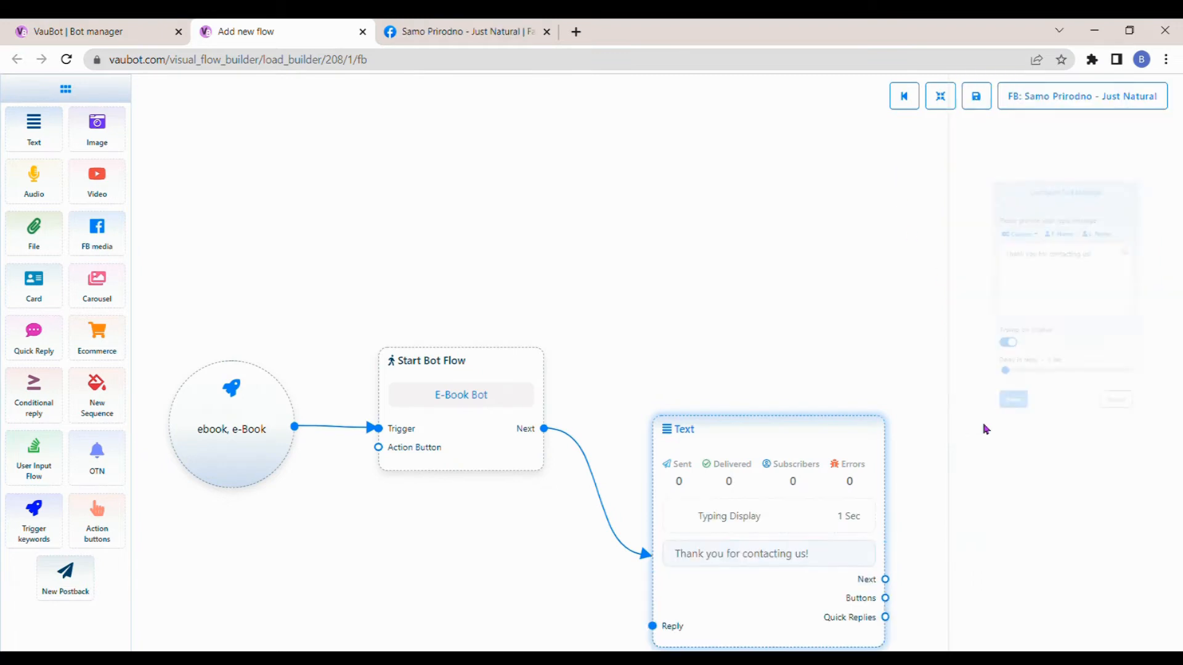
# - Add a User Input Flow block after the text reply and place it beside that reply
pyautogui.moveTo(964, 486); pyautogui.dragTo(776, 317)
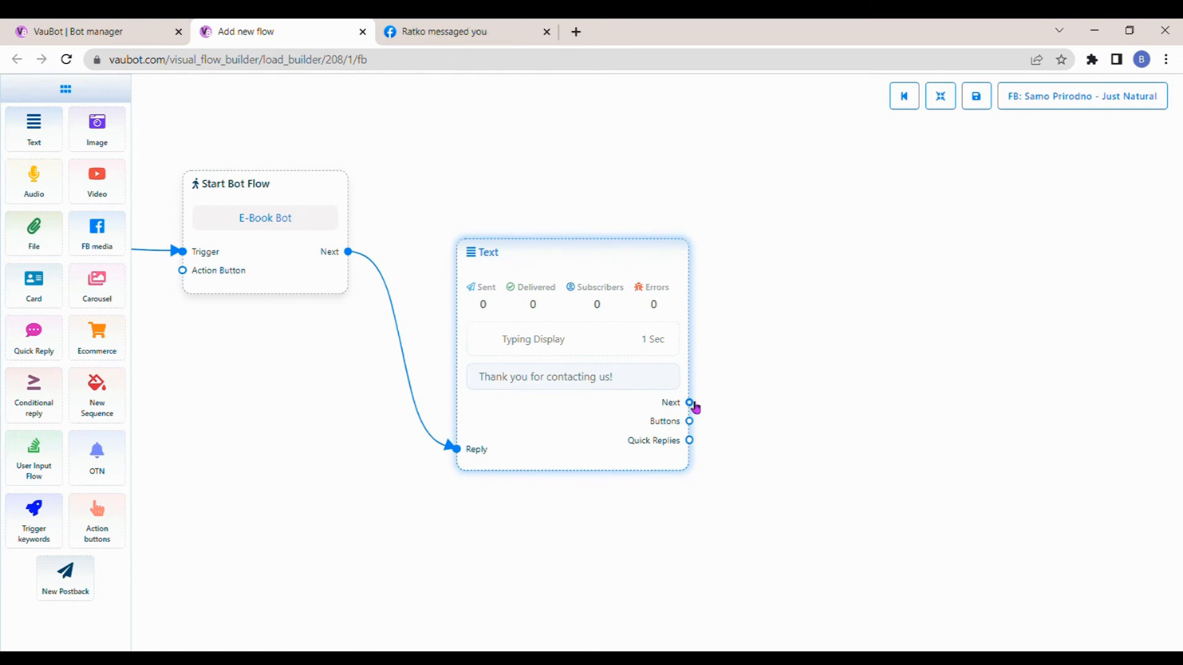
pyautogui.moveTo(689, 403); pyautogui.dragTo(768, 366)
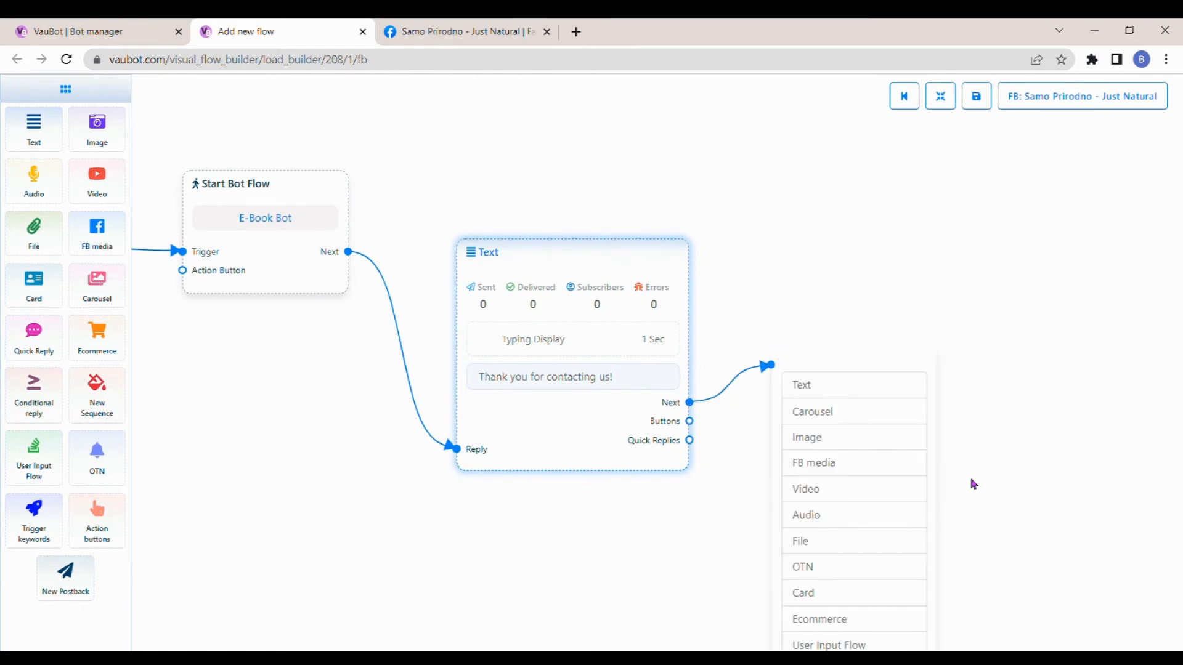
pyautogui.scroll(-2, 971, 483)
pyautogui.click(850, 522)
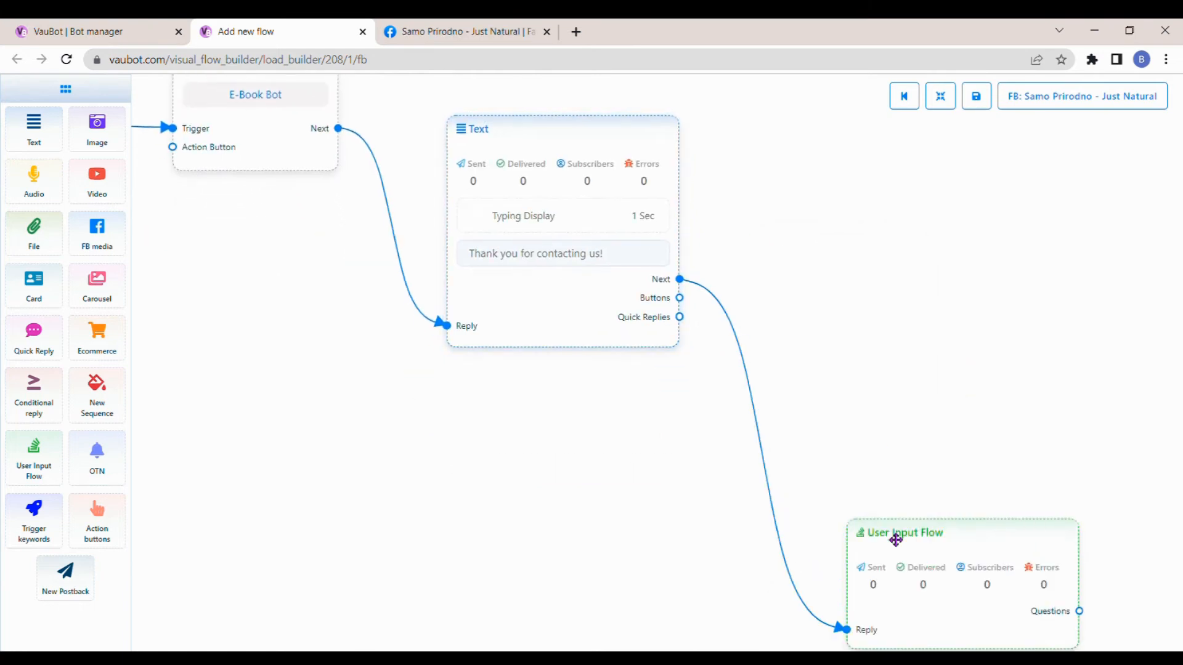
pyautogui.moveTo(895, 536); pyautogui.dragTo(821, 361)
pyautogui.scroll(1, 695, 449)
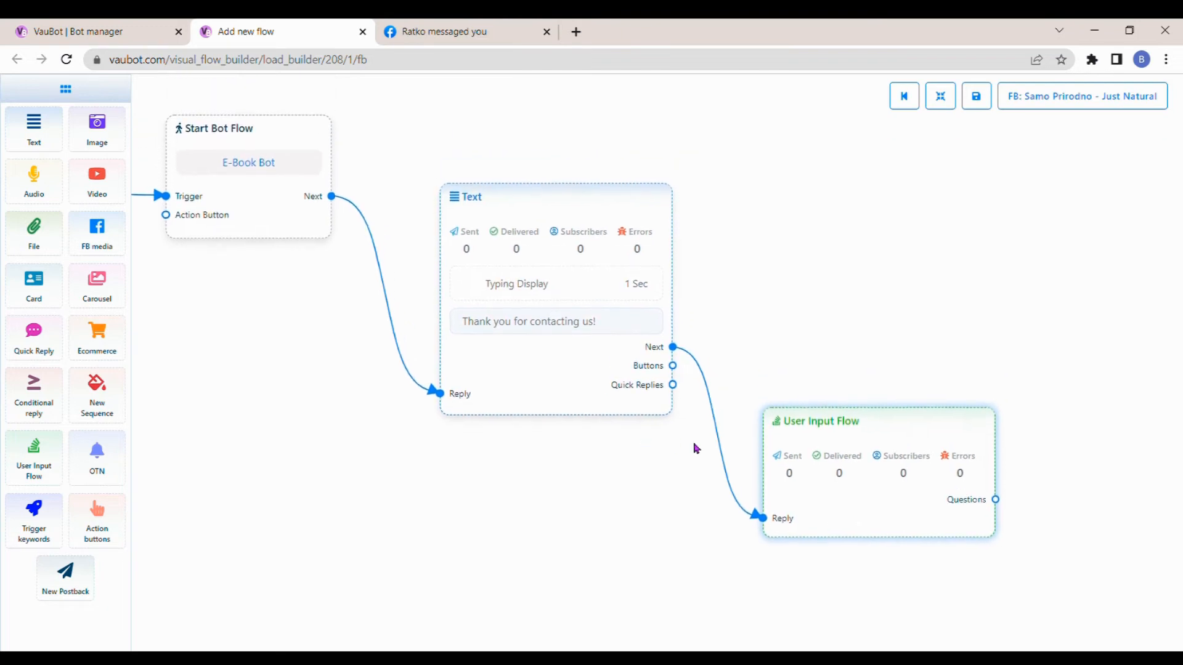
# - Configure the User Input Flow block as a new input flow with the campaign name "E-Book User Input"
pyautogui.doubleClick(834, 423)
pyautogui.click(1053, 159)
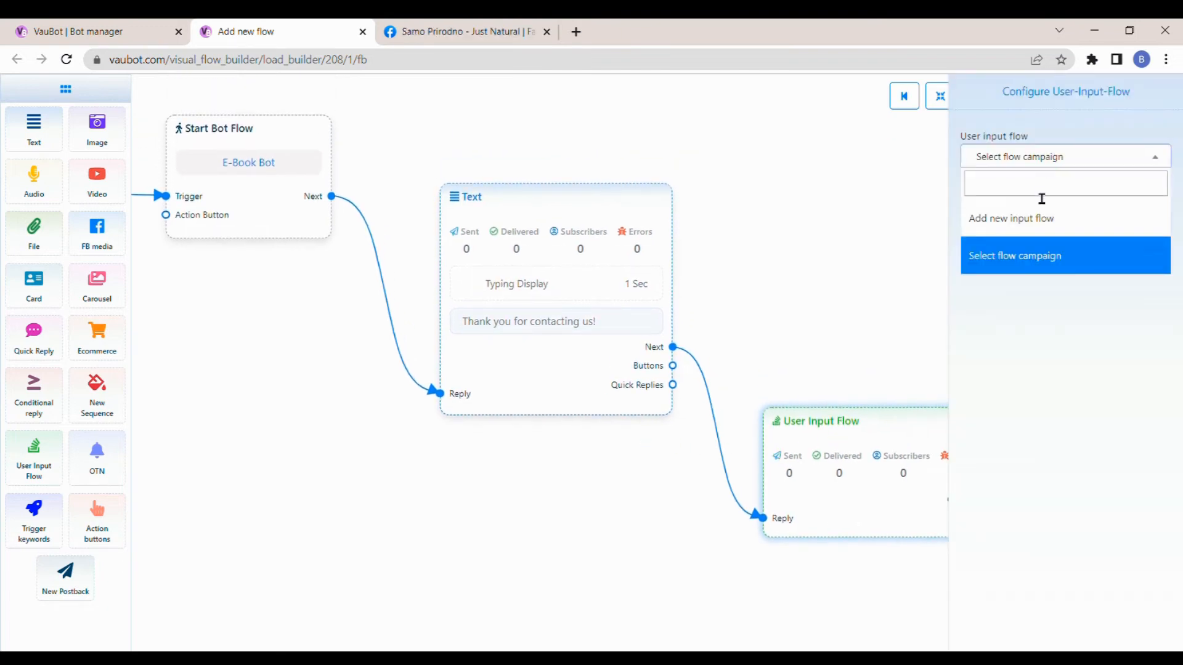
pyautogui.click(1040, 220)
pyautogui.click(1038, 222)
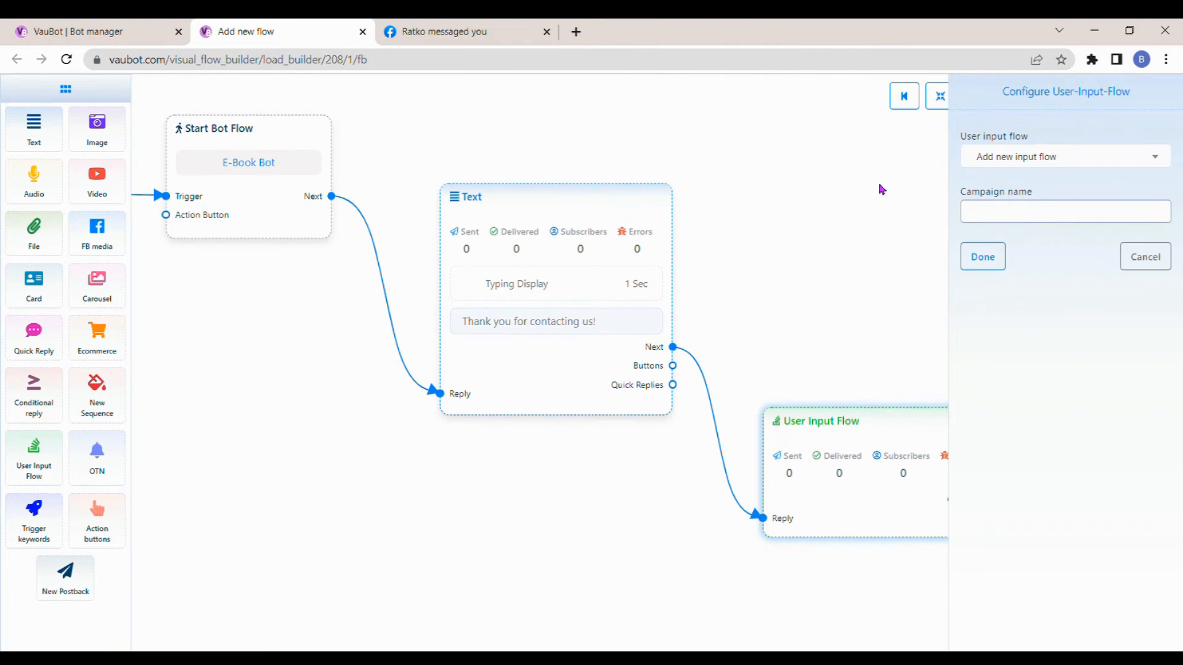
pyautogui.write('E-B')
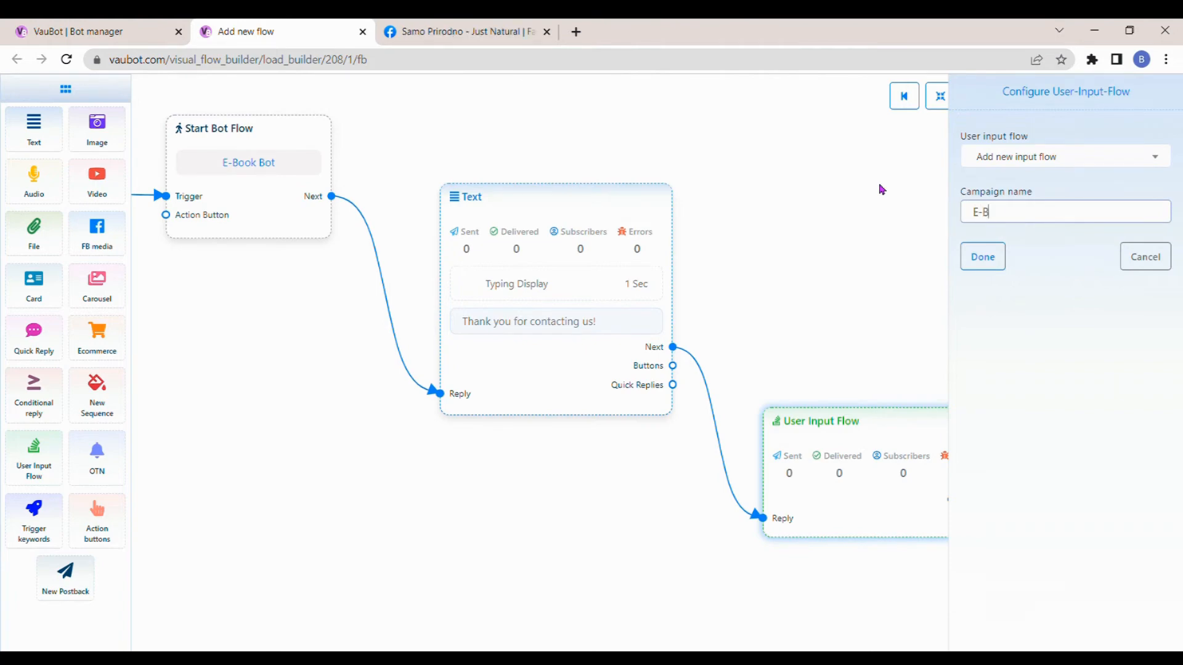
pyautogui.write('ook User I')
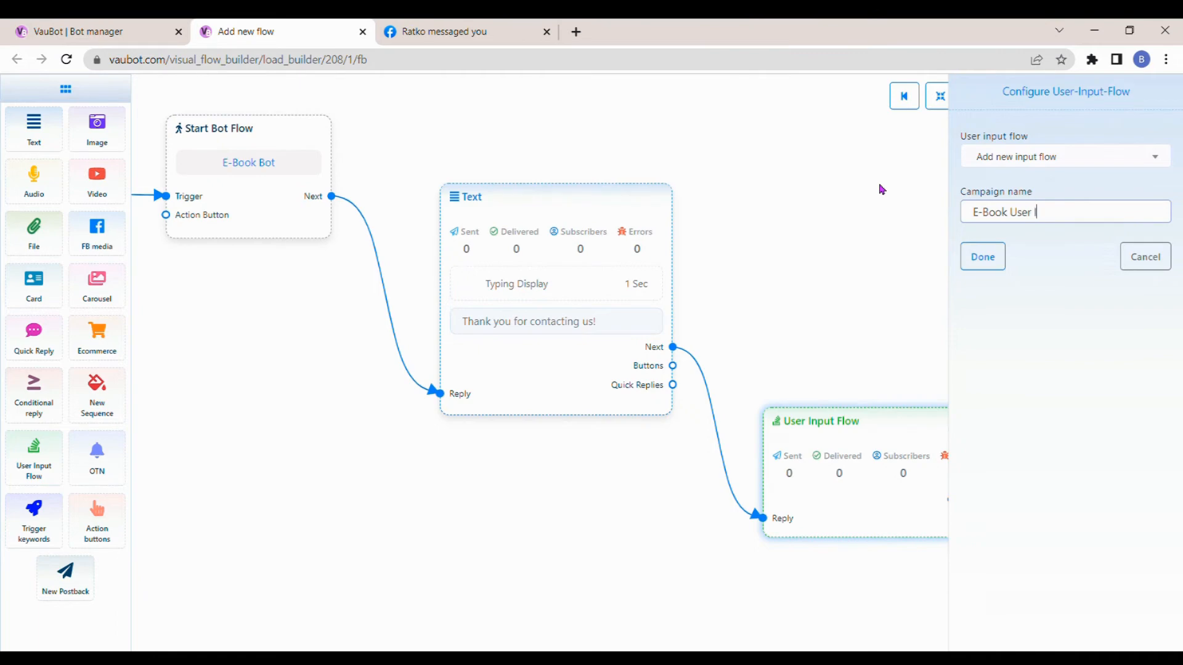
pyautogui.write('nput')
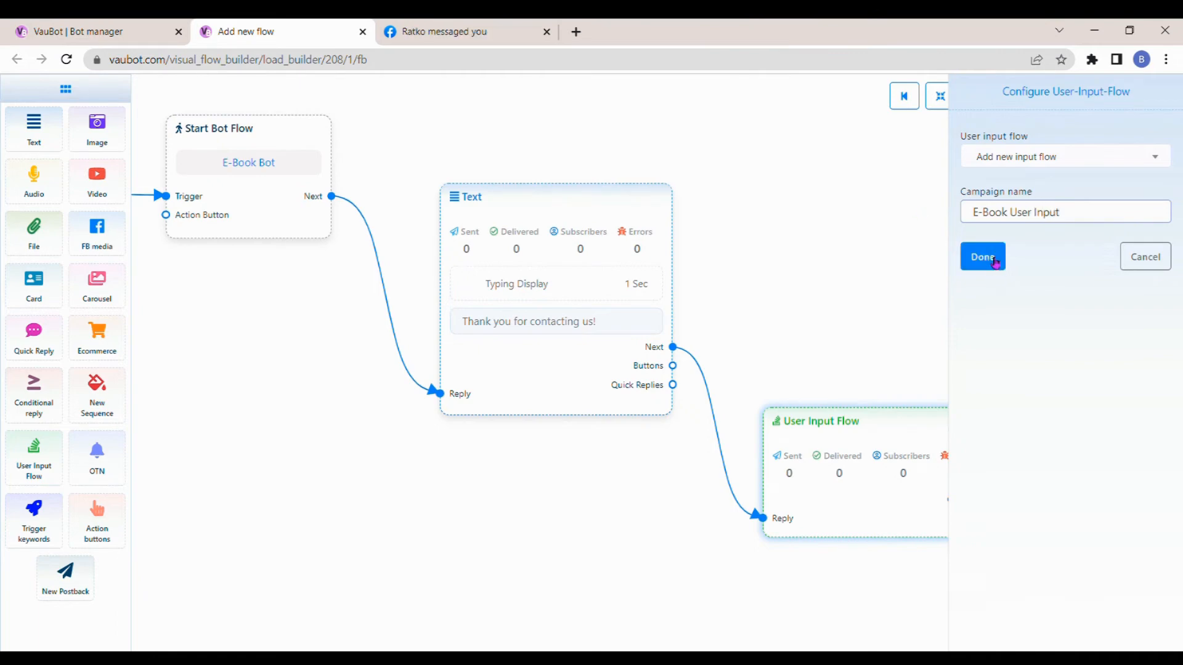
pyautogui.click(986, 258)
# - Set the New Question block's question type to Free keyboard input
pyautogui.moveTo(997, 319); pyautogui.dragTo(656, 294)
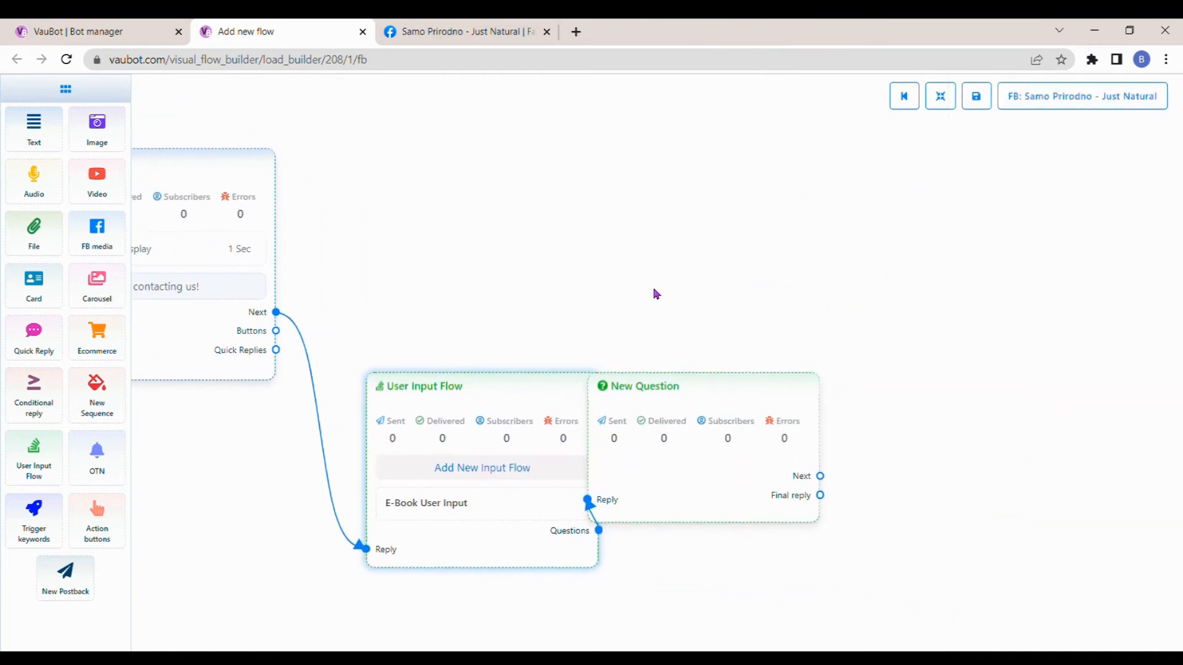
pyautogui.doubleClick(674, 384)
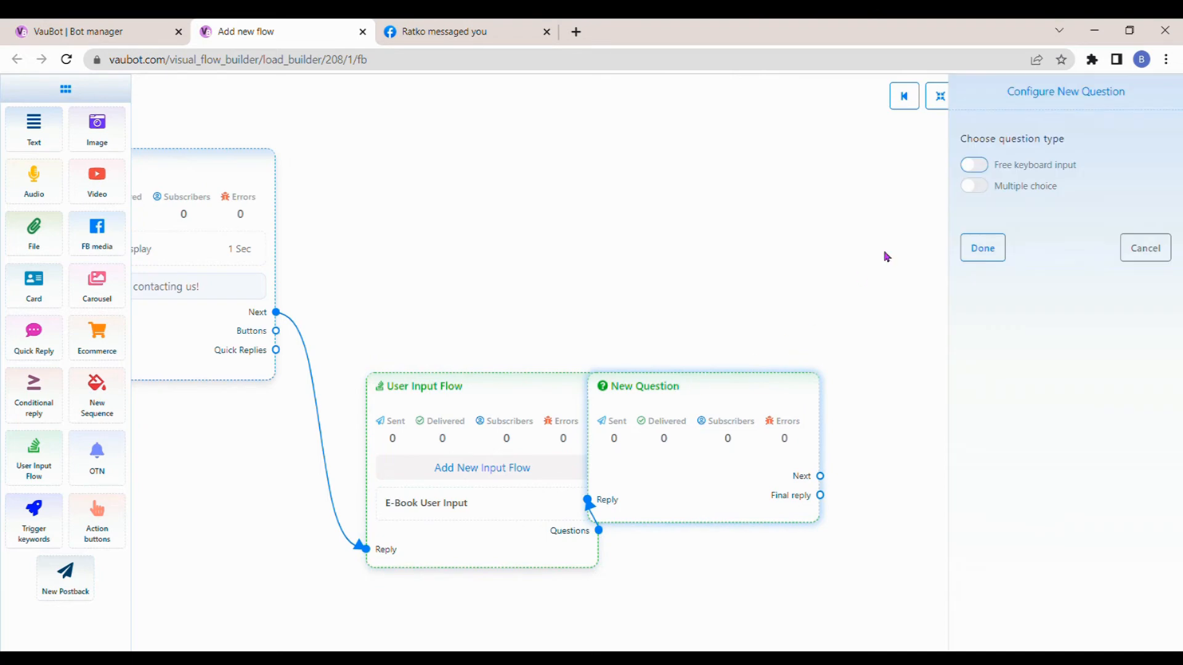
pyautogui.click(971, 167)
pyautogui.click(999, 293)
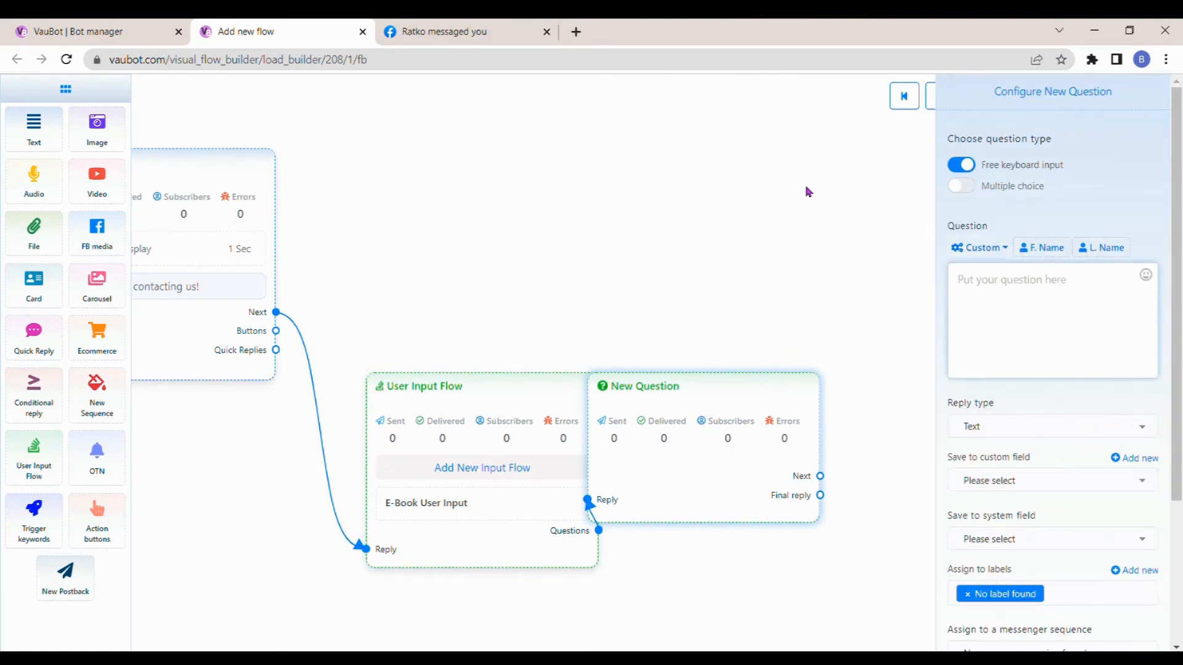
# - Begin the question text with "If you'd like to find out how to put your SALES & CUSTOMER SUPPORT on AUTOPILOT, please send us your email address"
pyautogui.write("If you'd like to find out how to pu")
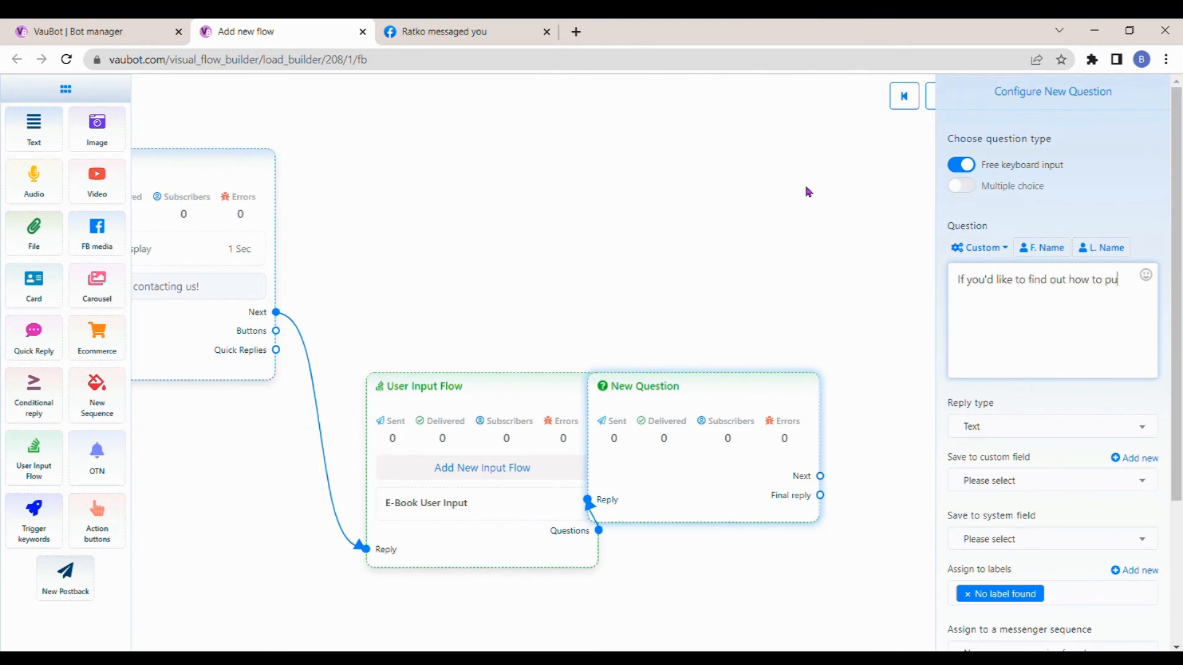
pyautogui.write('t your SALES & CUSTOMER SUP')
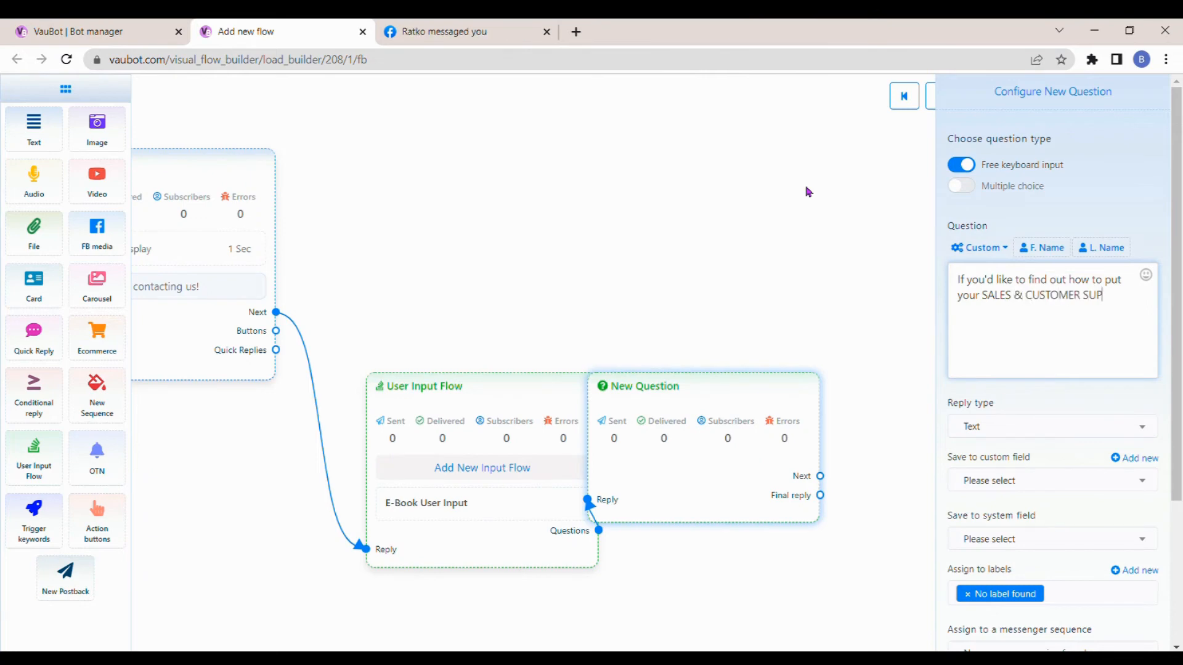
pyautogui.write('PORT on AUTOPILO')
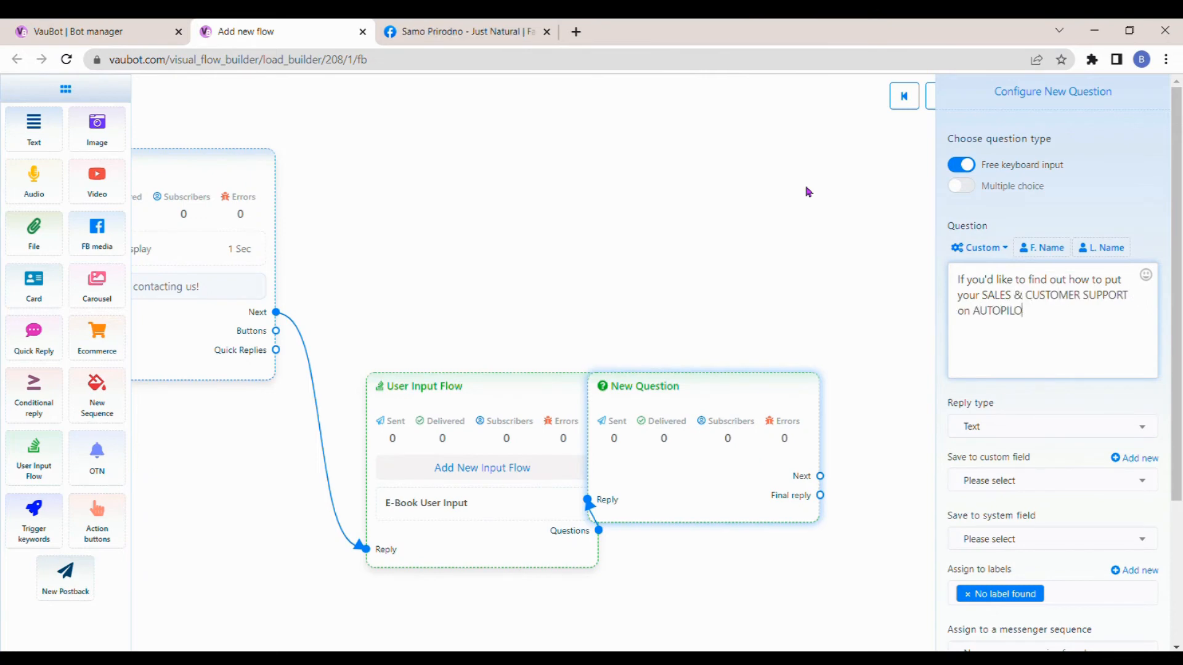
pyautogui.write('T, please send us an email')
pyautogui.press('BackSpace')
pyautogui.press('BackSpace')
pyautogui.press('BackSpace')
pyautogui.press('BackSpace')
pyautogui.press('BackSpace')
pyautogui.press('BackSpace')
pyautogui.press('BackSpace')
pyautogui.press('BackSpace')
pyautogui.write('your email address')
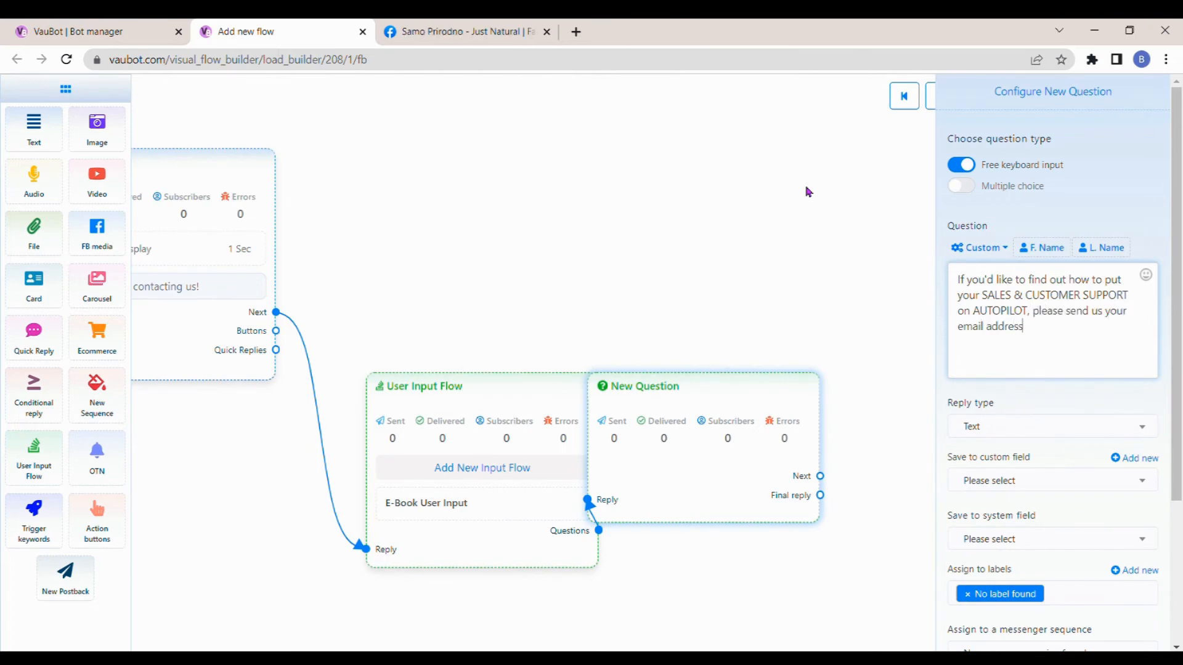
pyautogui.write(' and we will send you link t')
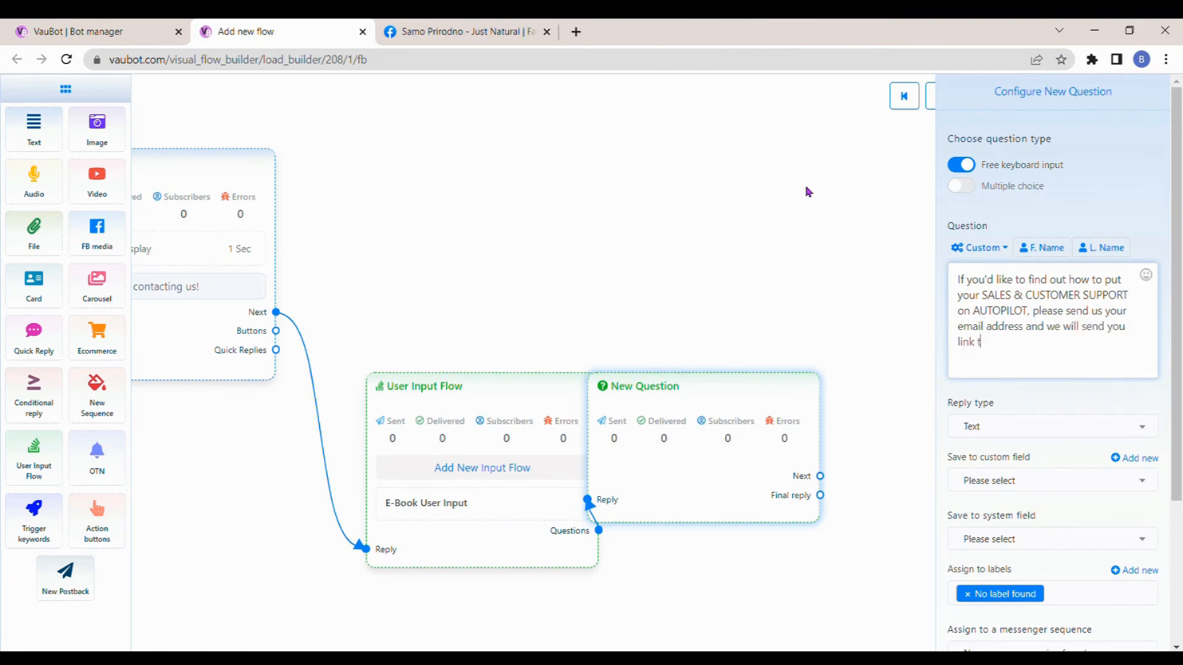
pyautogui.write('o download our e-Book')
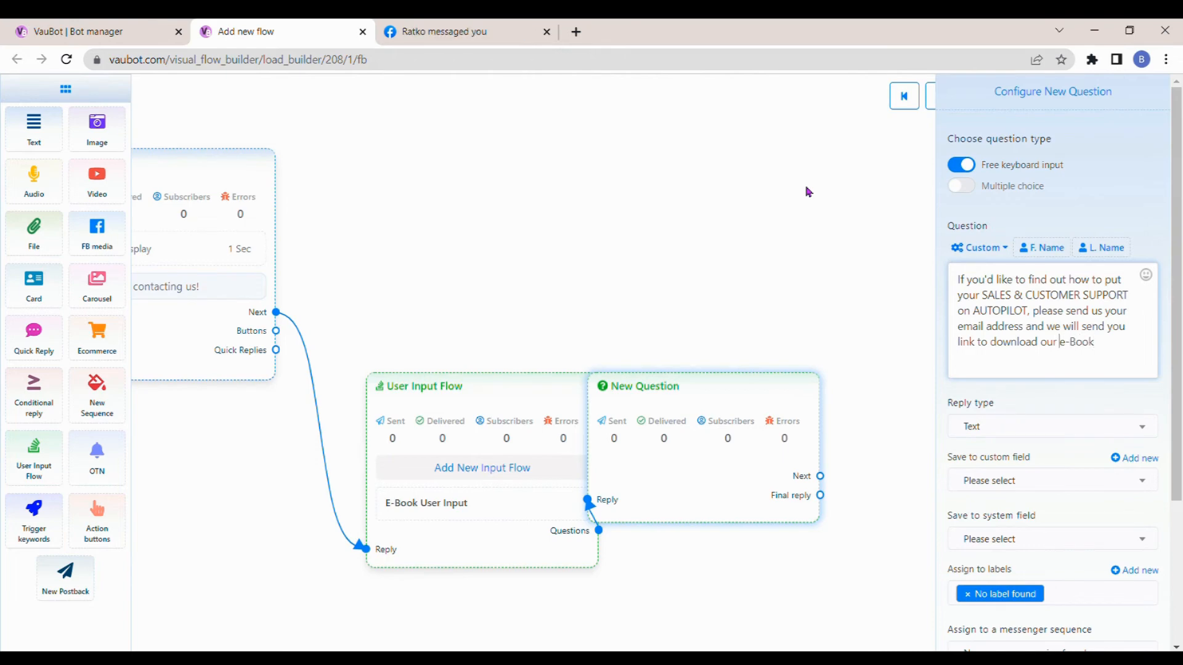
pyautogui.write('FREE')
# - Finish the question with "and we will send you link to download our FREE e-Book" and a smiling face emoji
pyautogui.click(1145, 274)
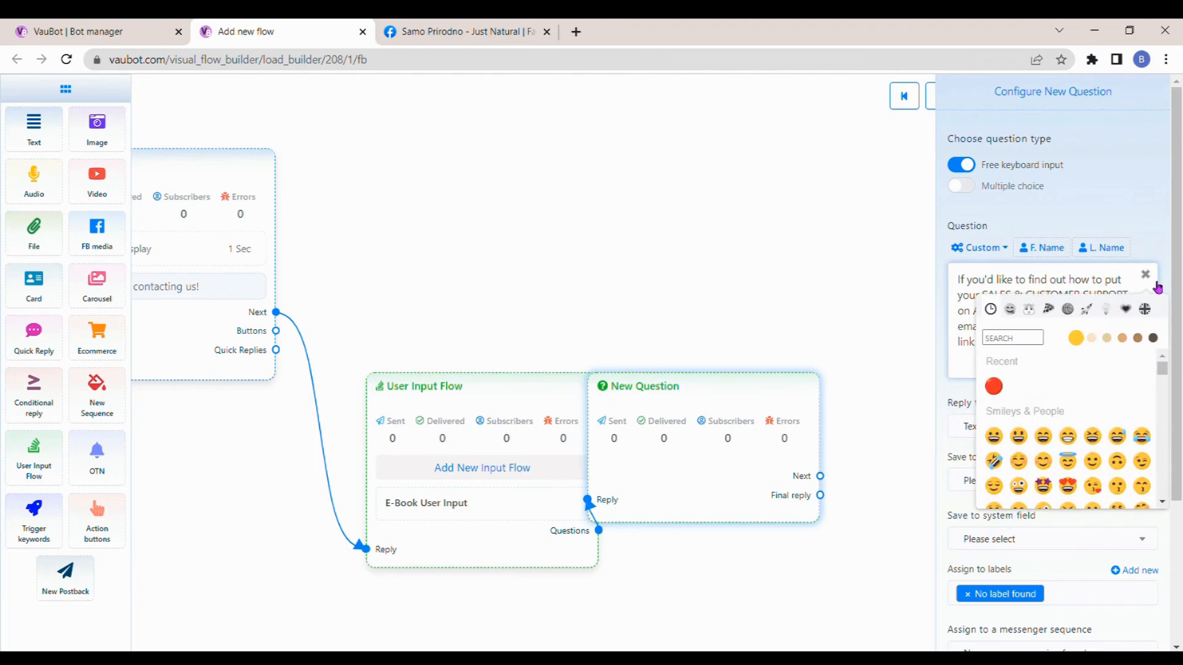
pyautogui.click(1043, 461)
pyautogui.click(1146, 275)
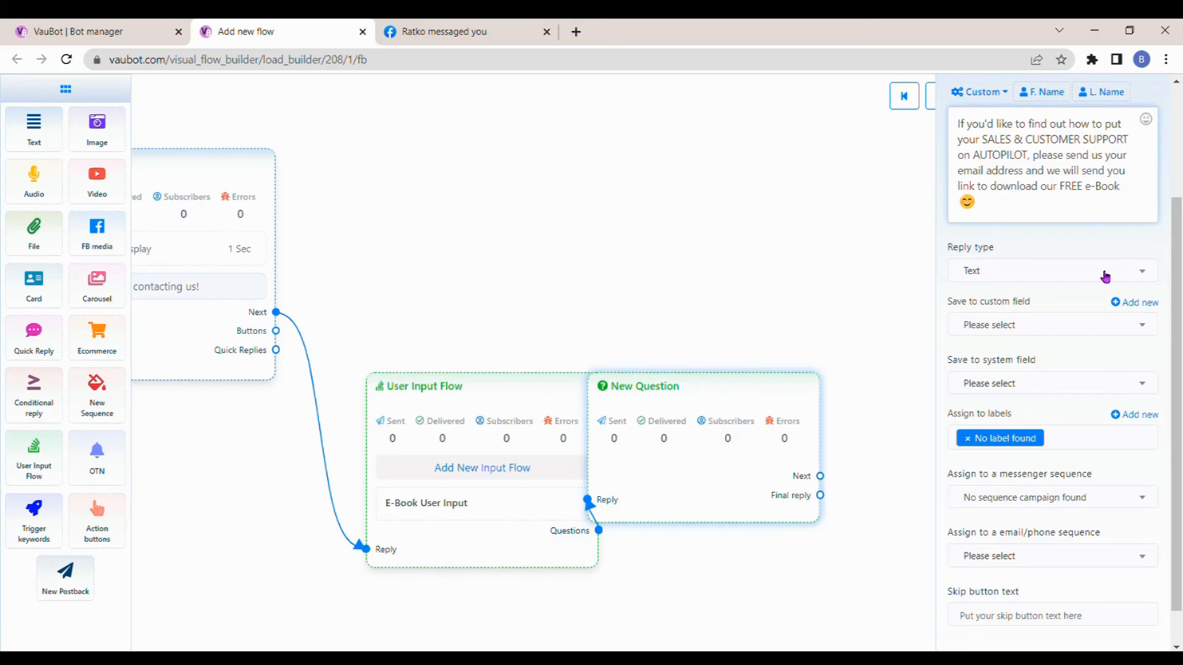
# - Set the question's reply type to Email, attach the email quick-reply, and save the answer to the Email system field
pyautogui.click(1103, 271)
pyautogui.click(999, 376)
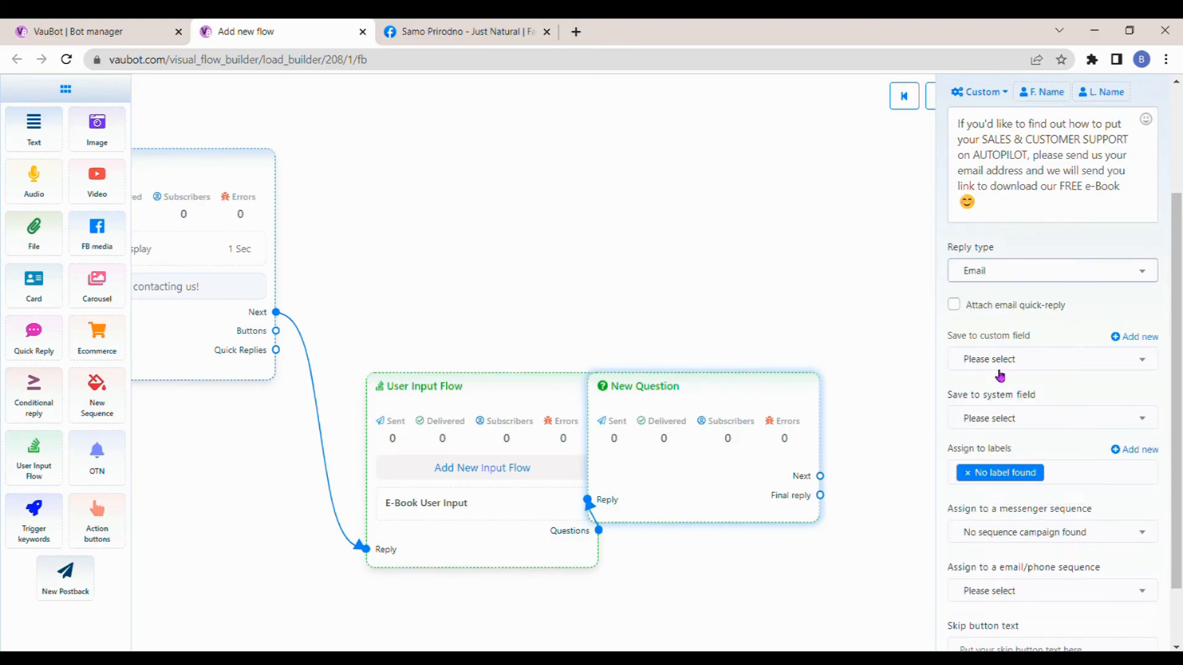
pyautogui.click(956, 306)
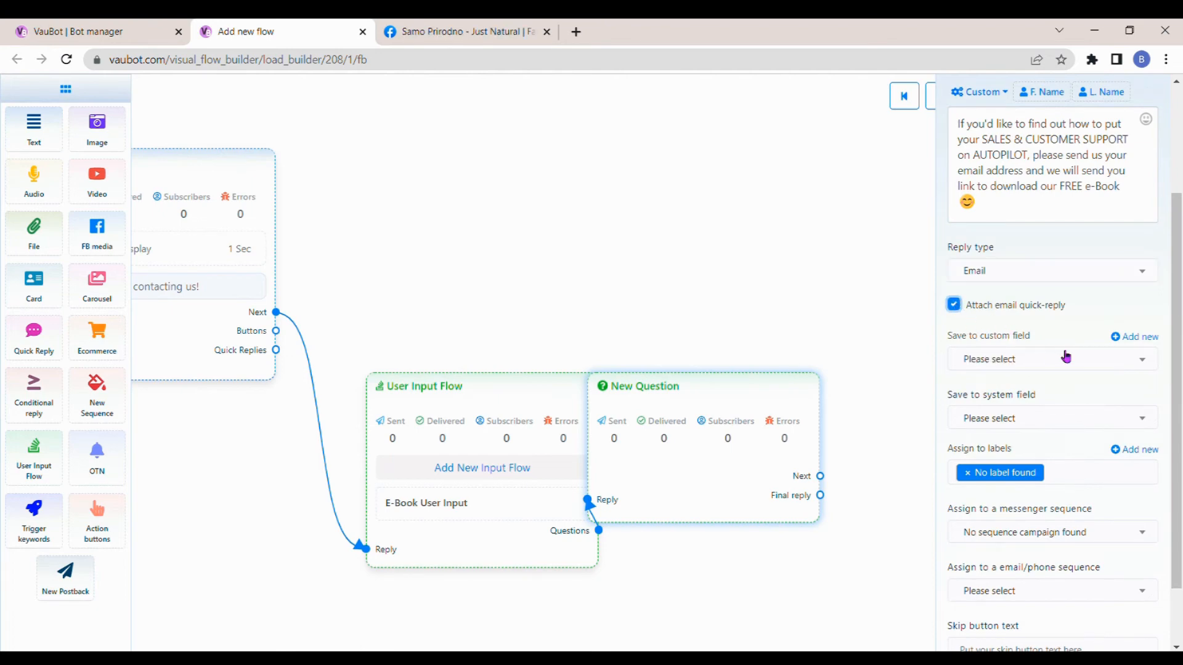
pyautogui.click(1137, 425)
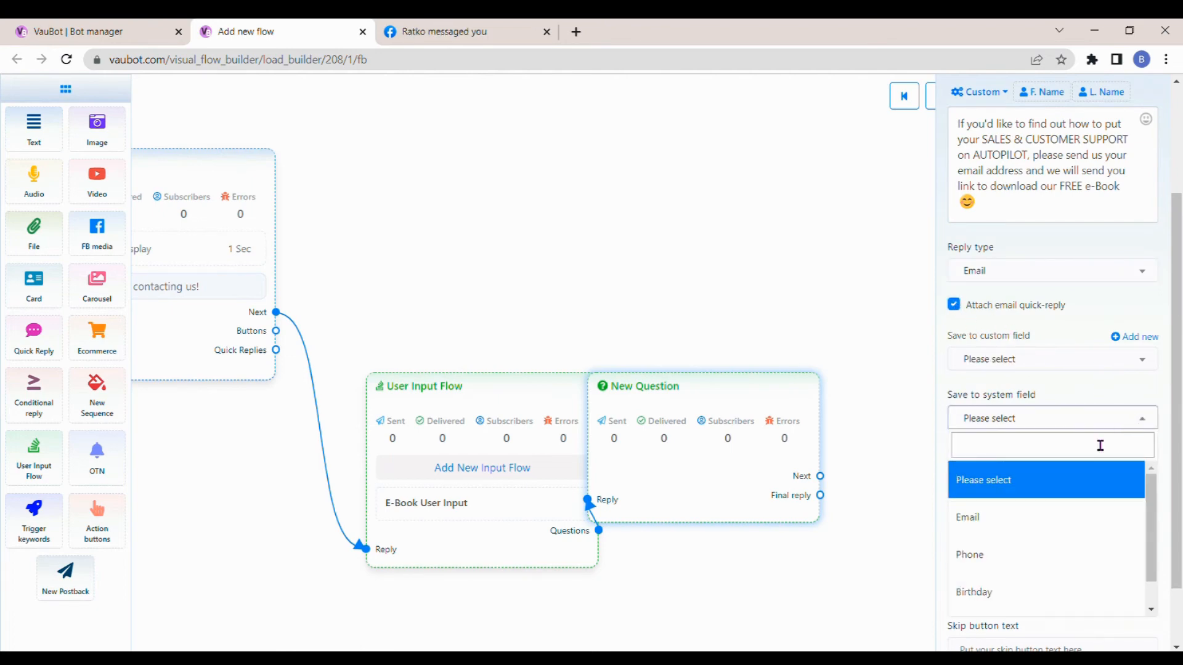
pyautogui.click(1006, 518)
# - Assign the question to the email/phone sequence "E-book Campaign [email]" and finish configuring it
pyautogui.scroll(-1, 1012, 405)
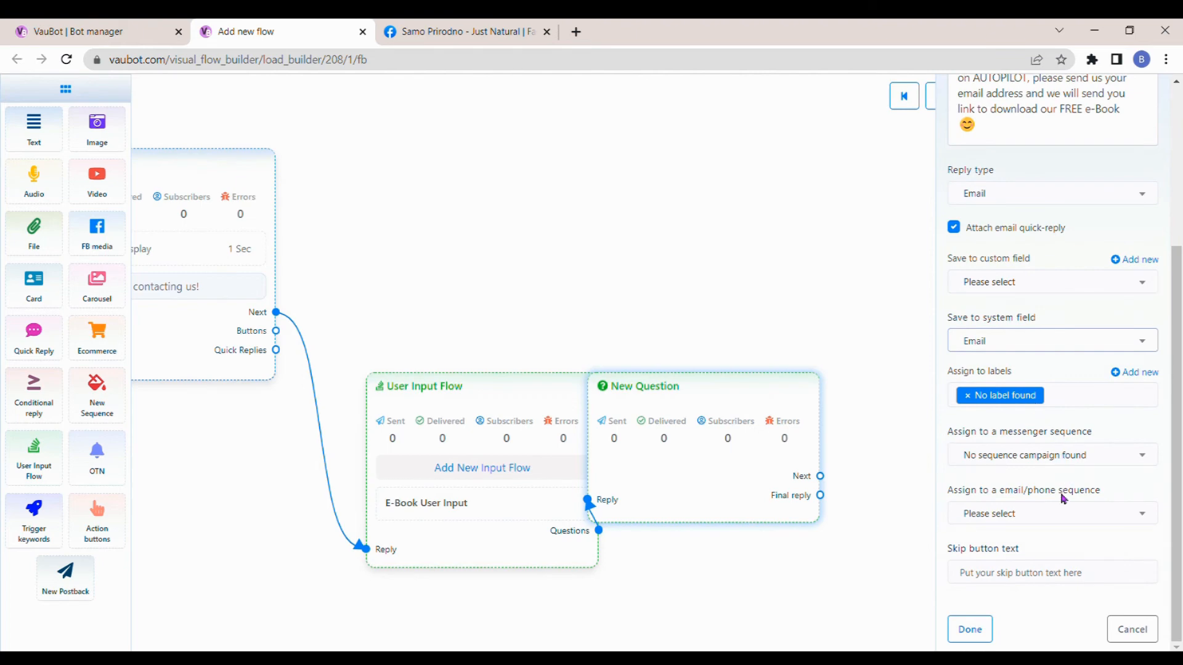
pyautogui.moveTo(947, 494); pyautogui.dragTo(1114, 497)
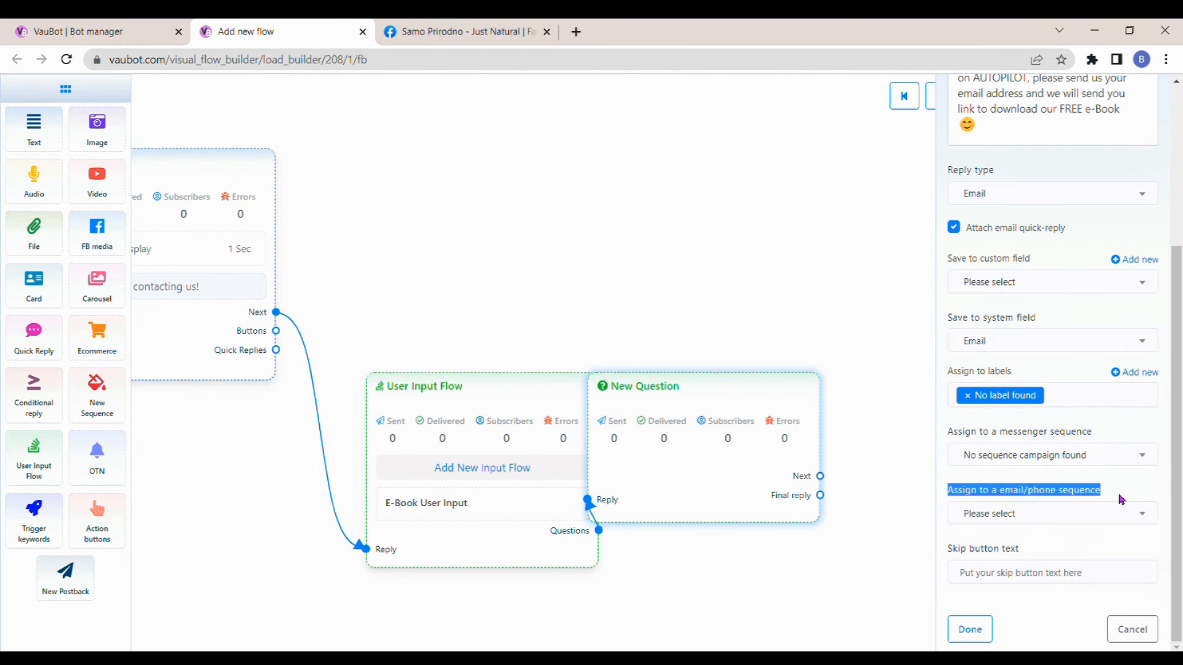
pyautogui.click(1140, 517)
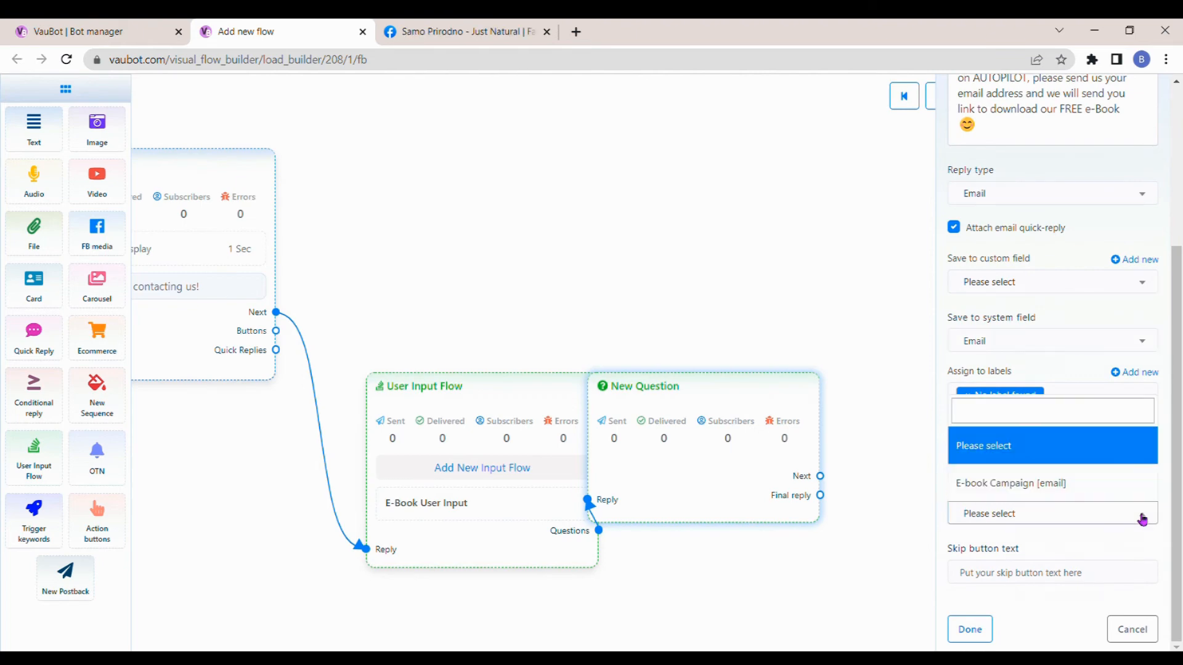
pyautogui.click(1035, 485)
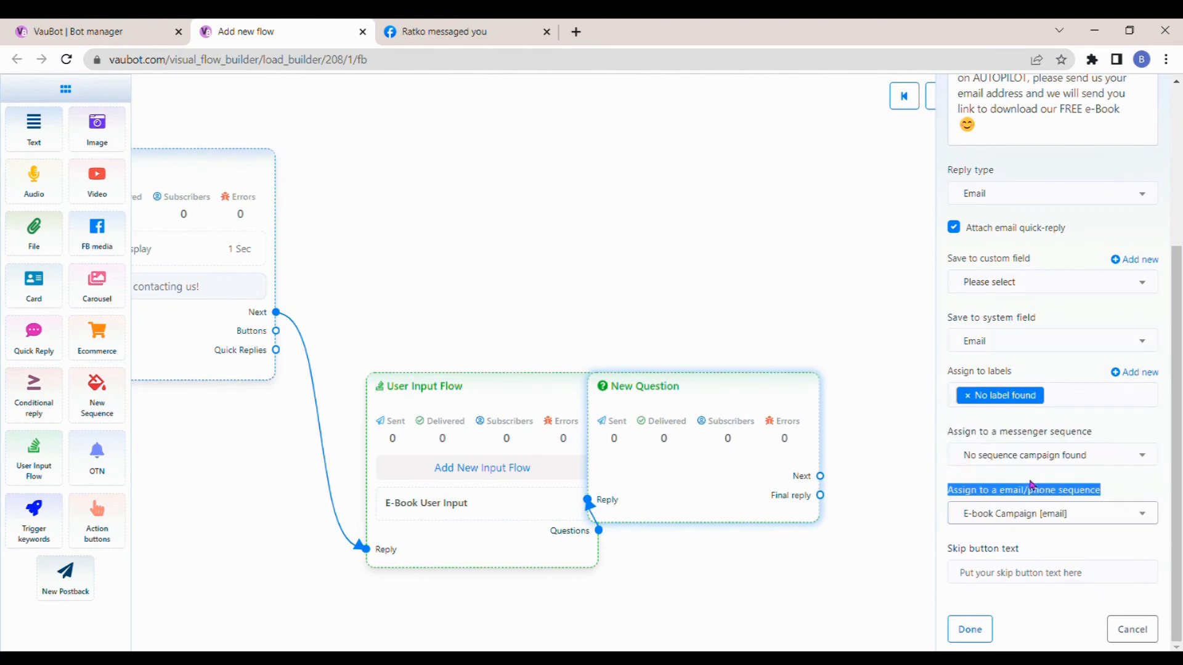
pyautogui.click(977, 635)
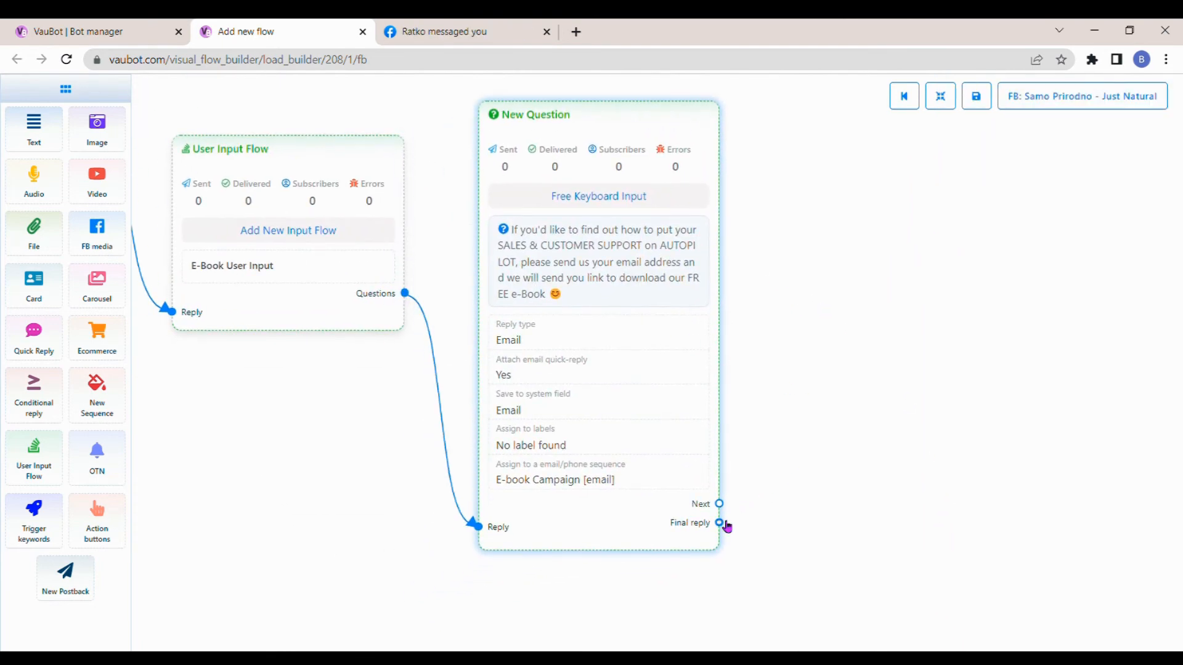
# - Attach a New Postback block to the question's final reply and title it "Final Reply Postback Ebook"
pyautogui.moveTo(718, 523); pyautogui.dragTo(825, 469)
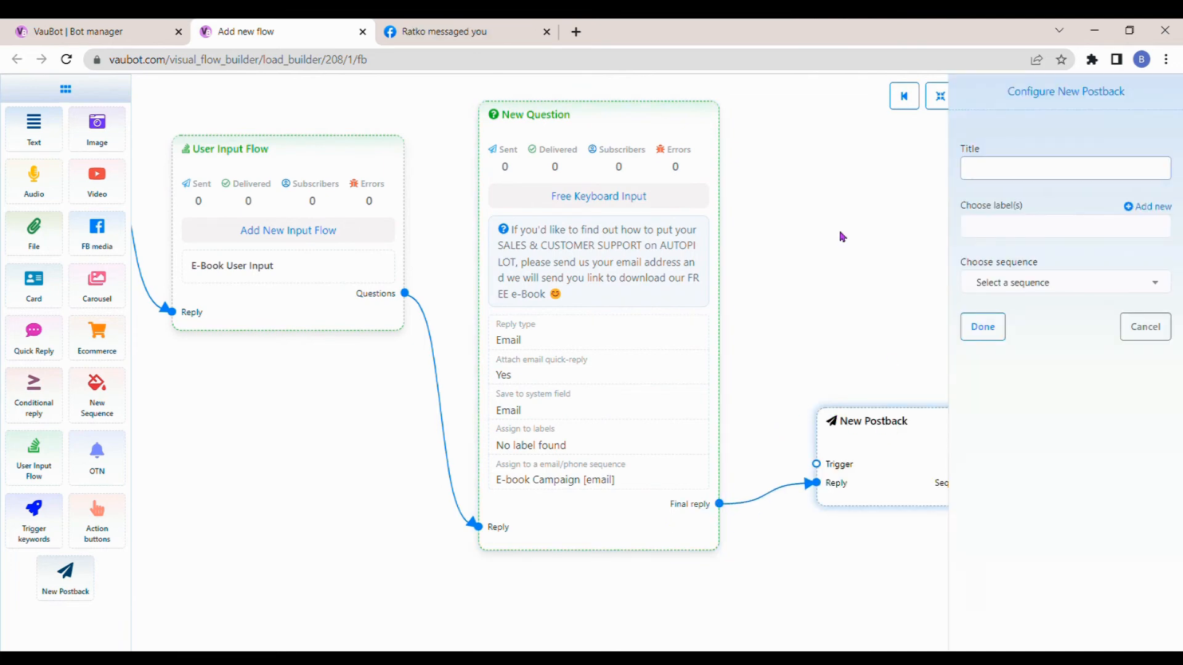
pyautogui.write('Final Reply')
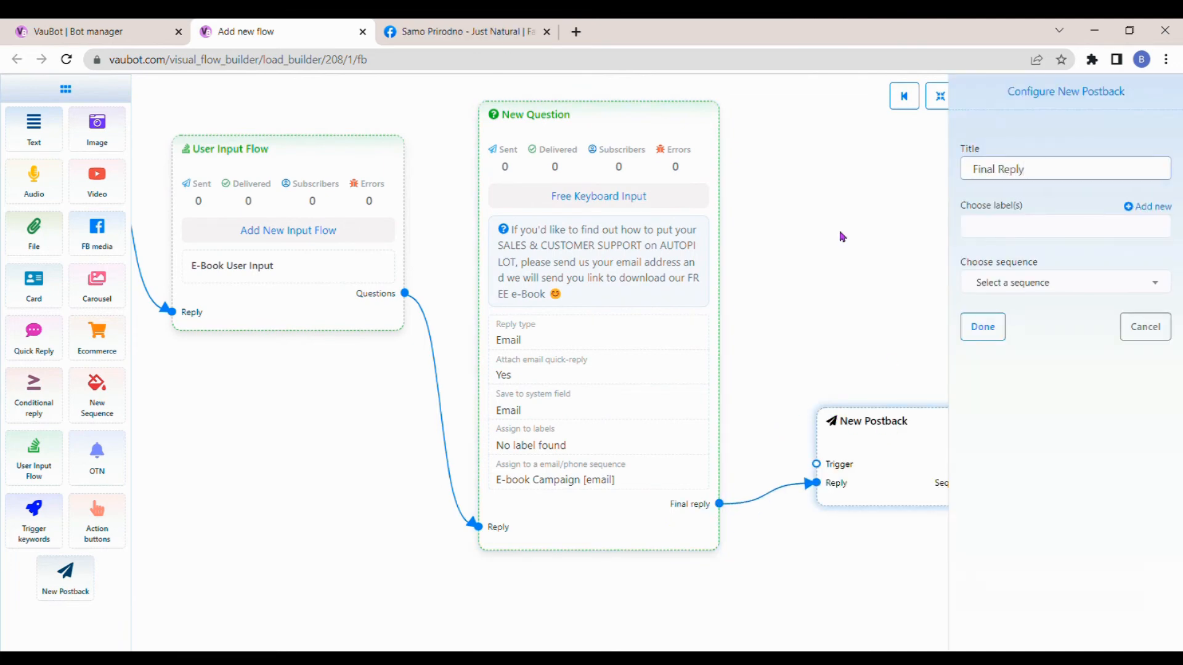
pyautogui.write(' Postback Ebook')
pyautogui.click(983, 327)
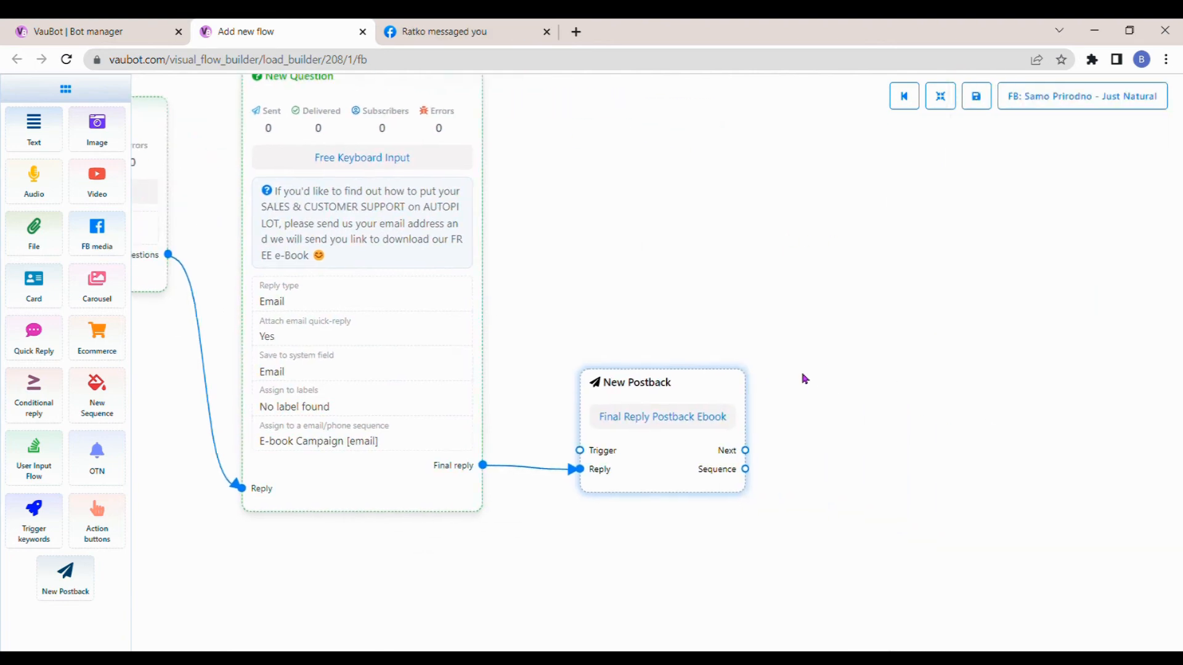
# - Add a text reply after the postback: "Thank you for sending us your email address, you will receive an email shortly after."
pyautogui.moveTo(739, 452); pyautogui.dragTo(839, 382)
pyautogui.click(881, 411)
pyautogui.doubleClick(924, 430)
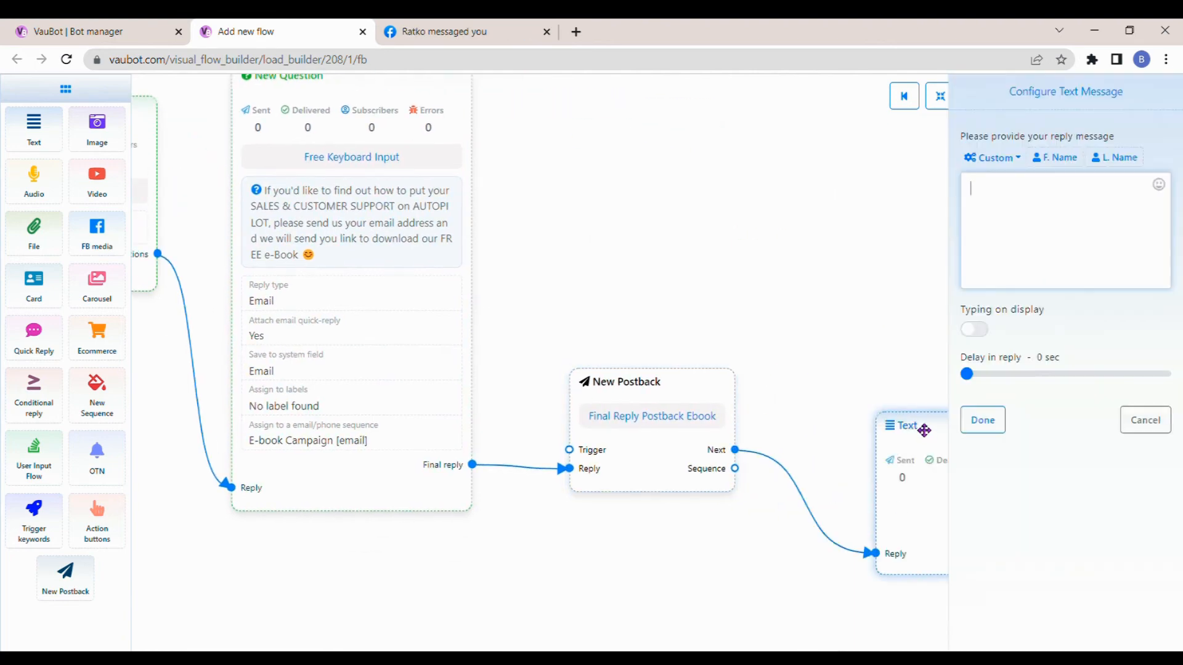
pyautogui.write('Thank you for se')
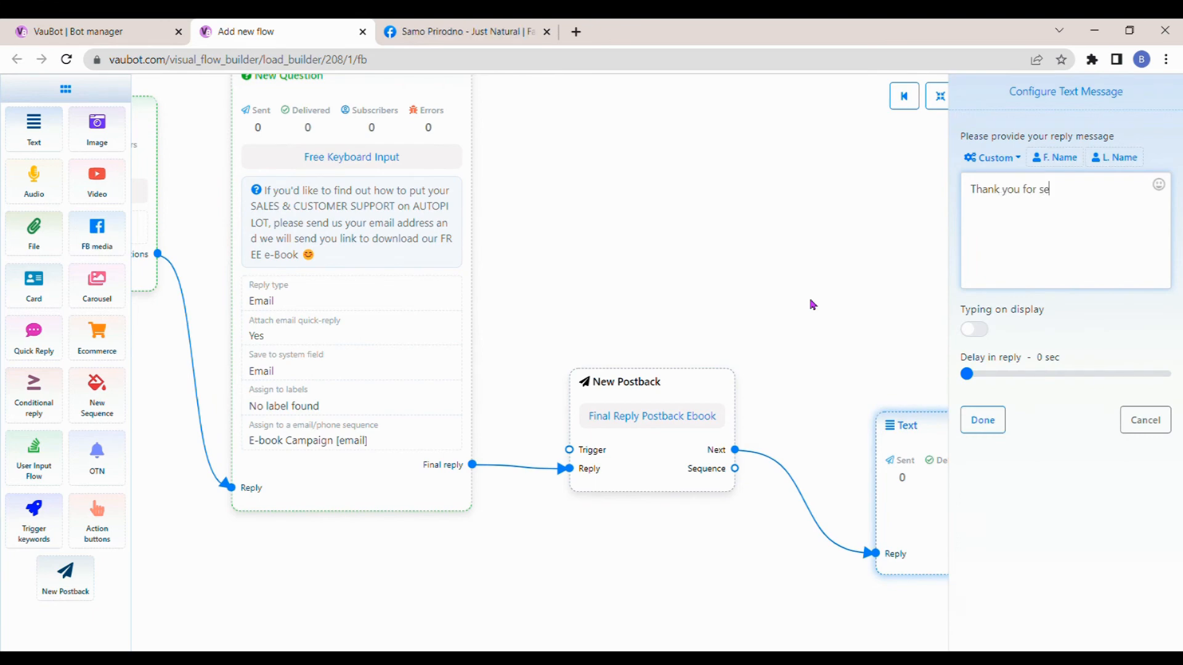
pyautogui.write('nding us your email address, you wil')
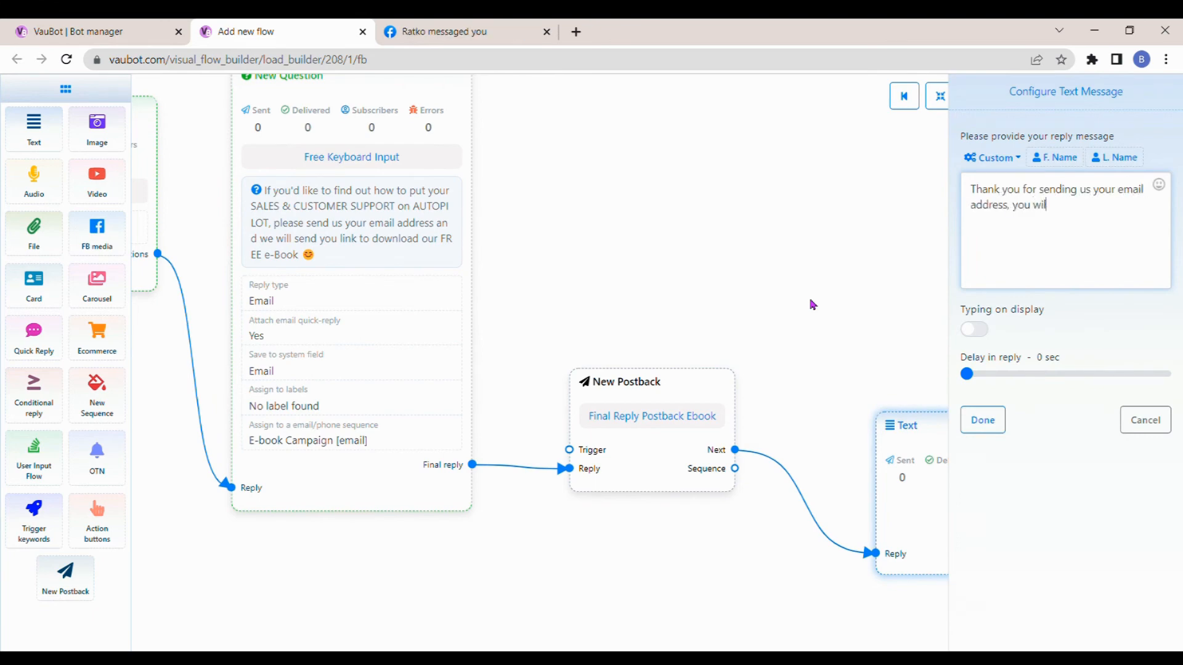
pyautogui.write('l receive an email shortly after.')
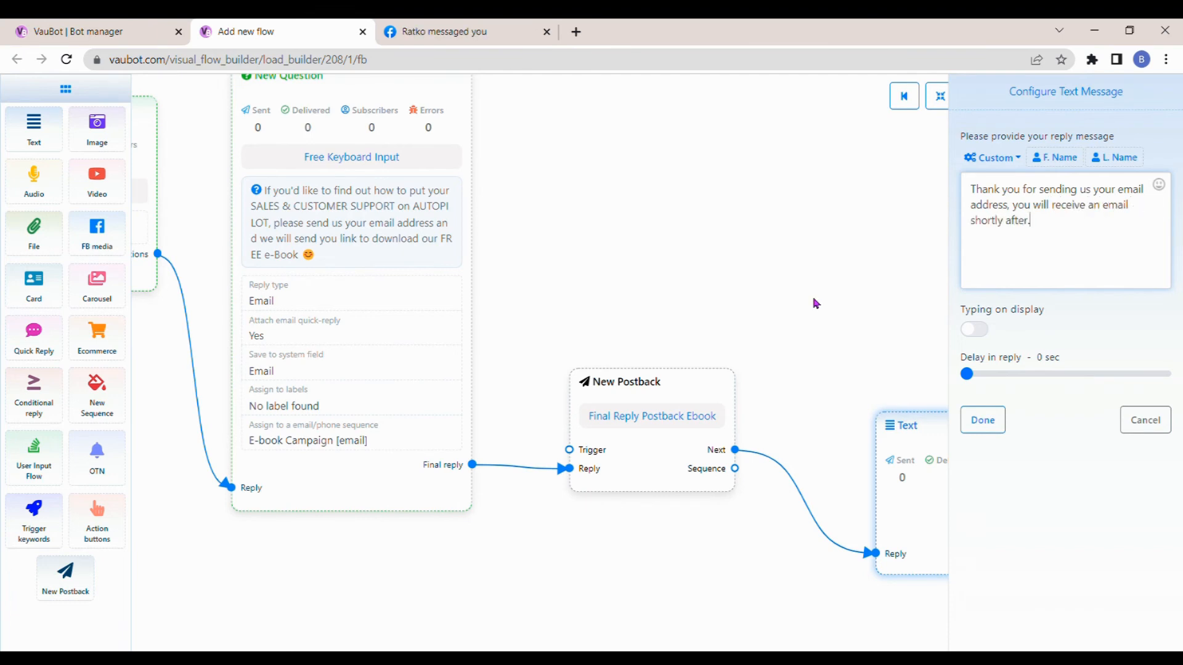
# - Enable the typing display for the thank-you text with a 2 sec reply delay and finish configuring the block
pyautogui.click(974, 329)
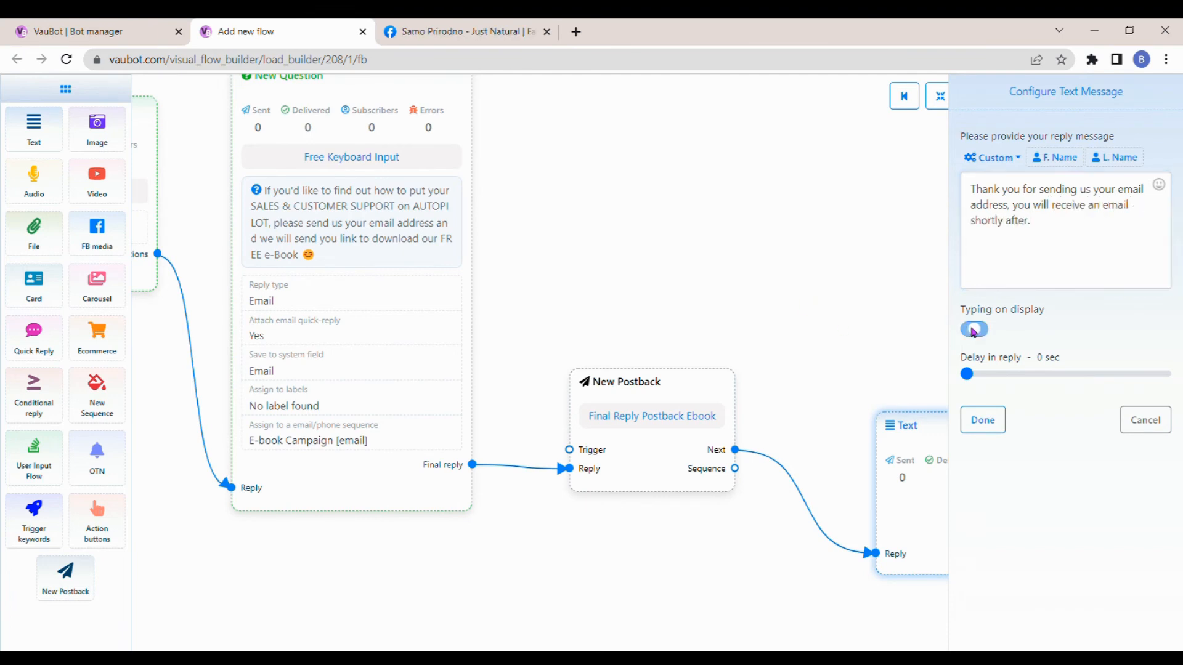
pyautogui.moveTo(966, 374); pyautogui.dragTo(972, 374)
pyautogui.click(985, 424)
# - Auto-arrange the blocks so the whole flow fits in view, and save the bot flow
pyautogui.scroll(-3, 924, 347)
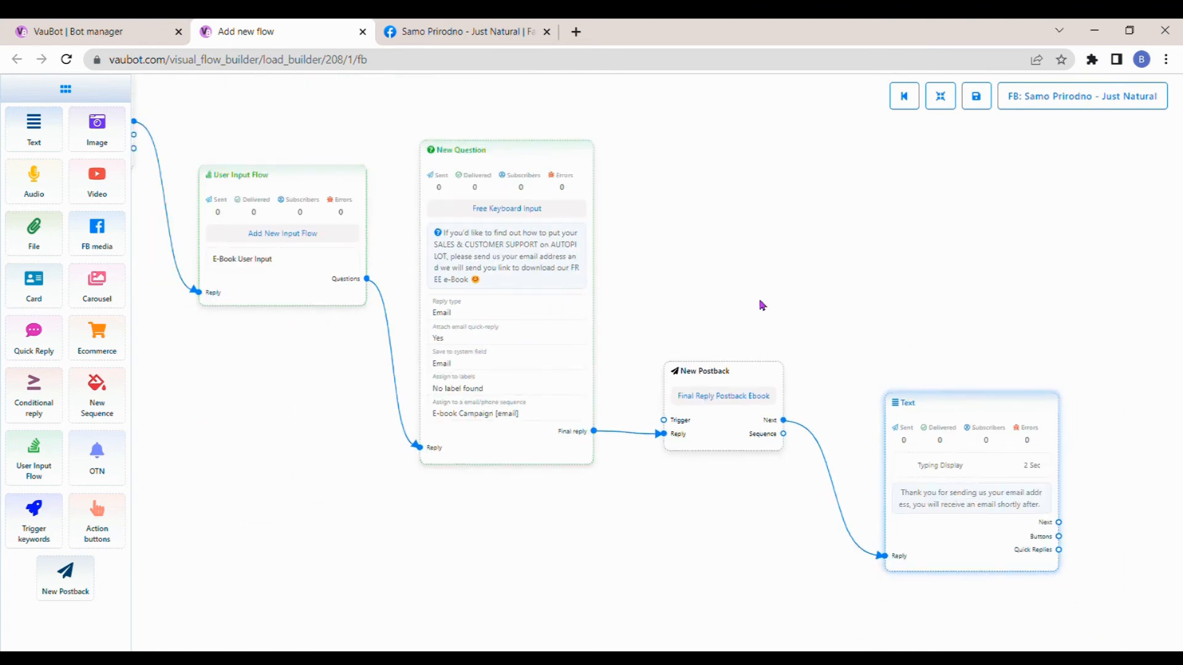
pyautogui.moveTo(763, 304); pyautogui.dragTo(843, 332)
pyautogui.click(945, 108)
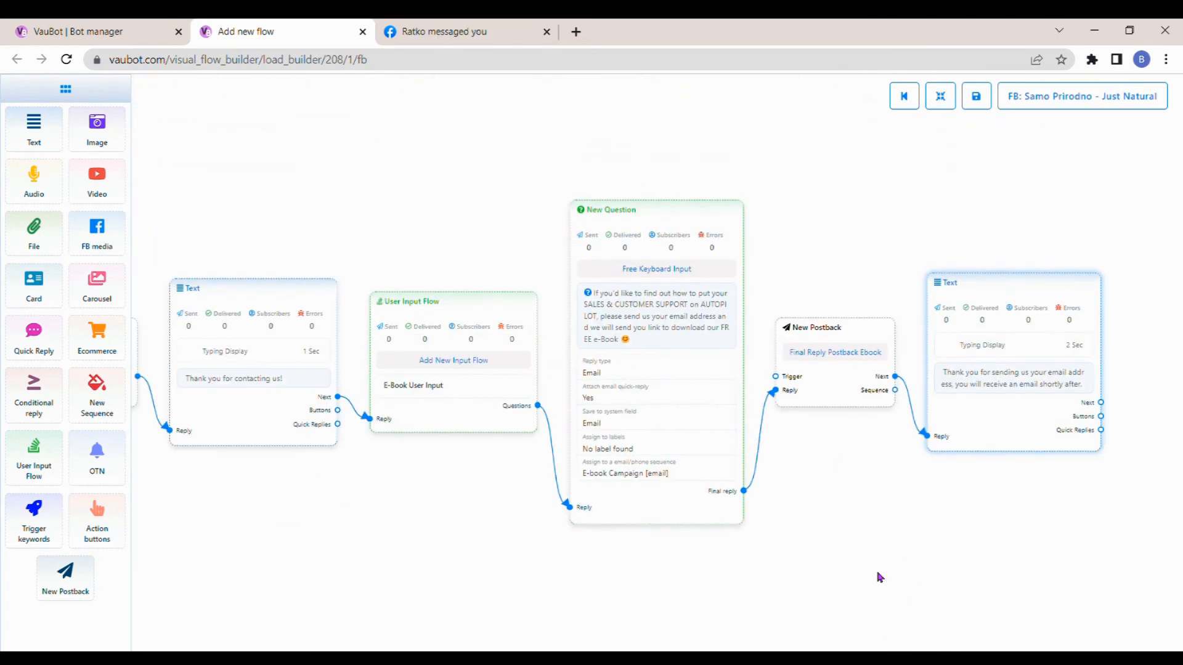
pyautogui.click(978, 106)
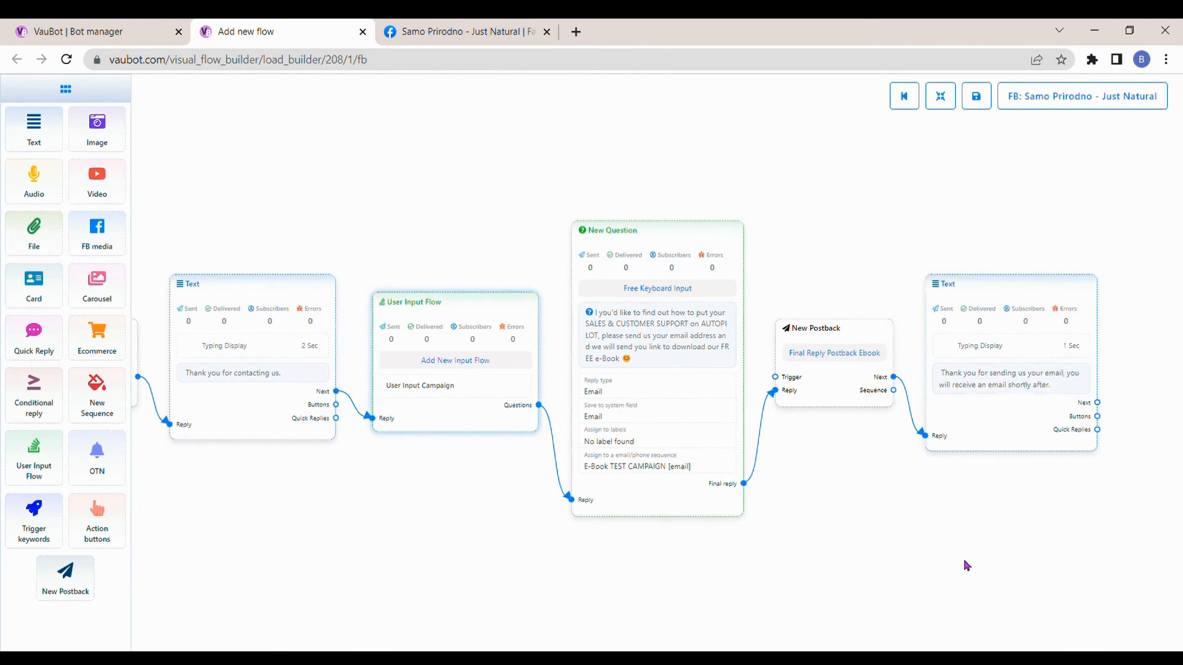
# - Switch to the Facebook page and send it a test message beginning "Hello, Im interested in you ebook. Can you please send me"
pyautogui.click(475, 30)
pyautogui.click(982, 260)
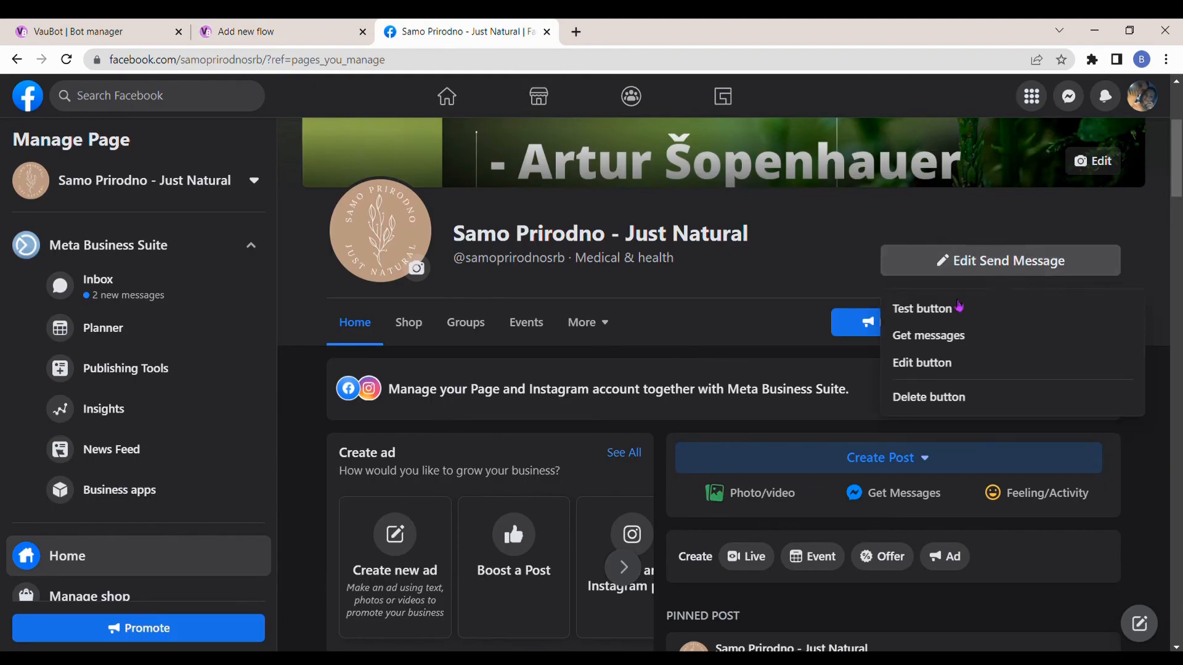
pyautogui.click(958, 308)
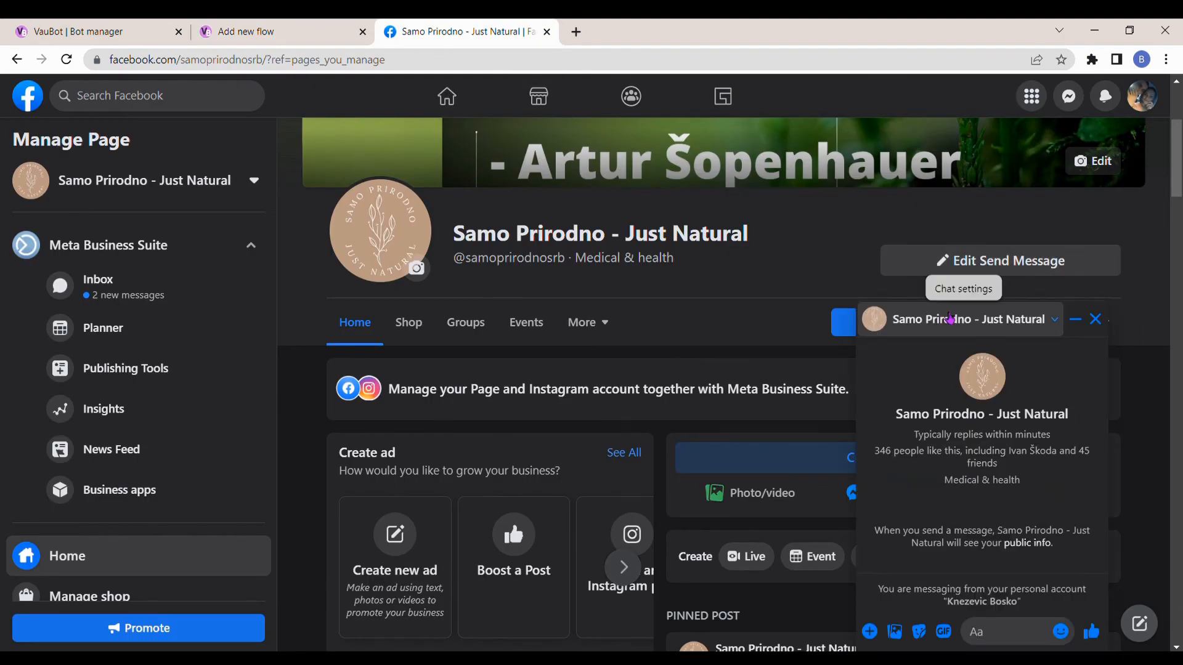
pyautogui.write('Hello, Im')
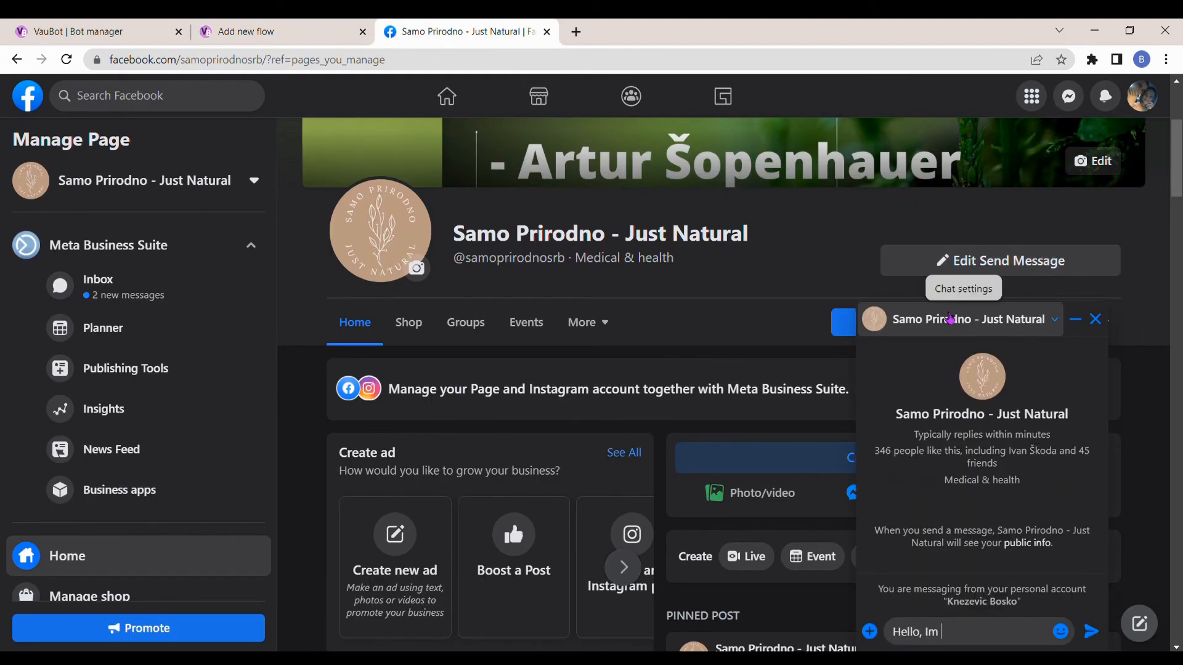
pyautogui.write(' interested in you ebook. Can you')
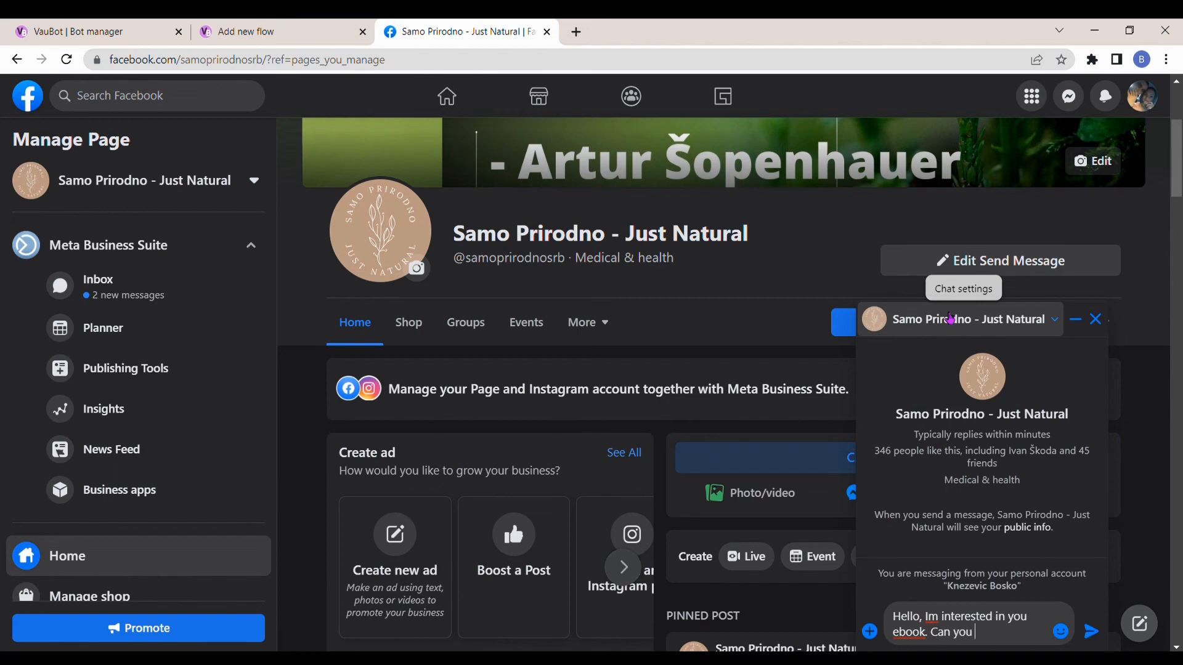
pyautogui.write('please send me :)')
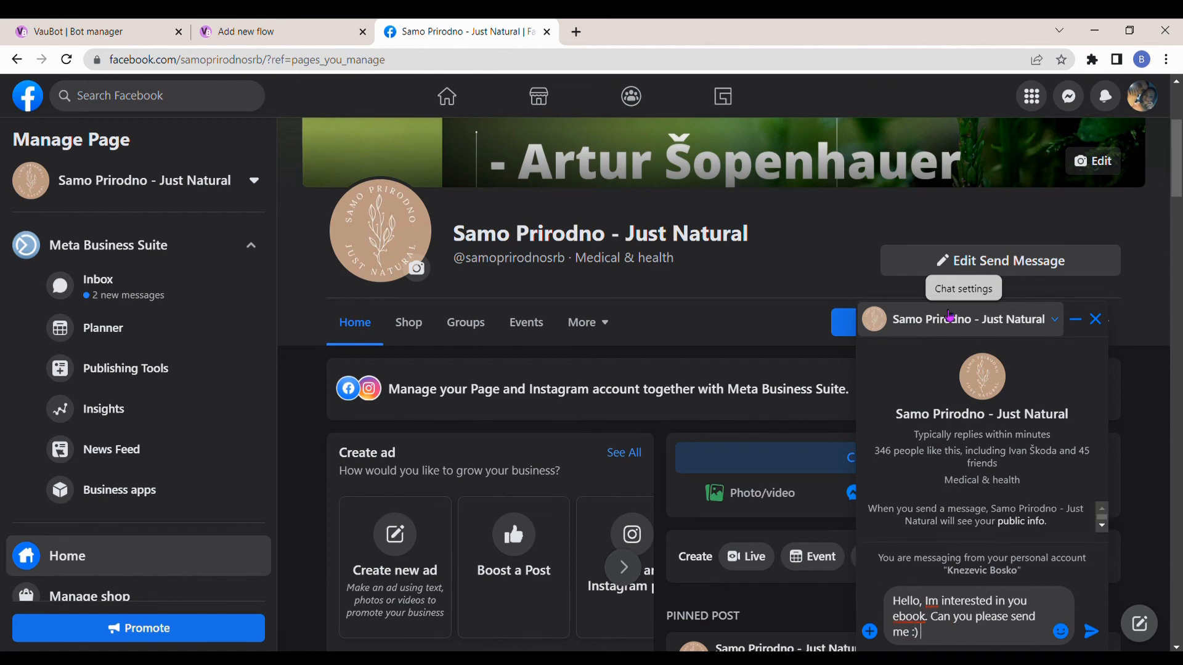
pyautogui.press('Return')
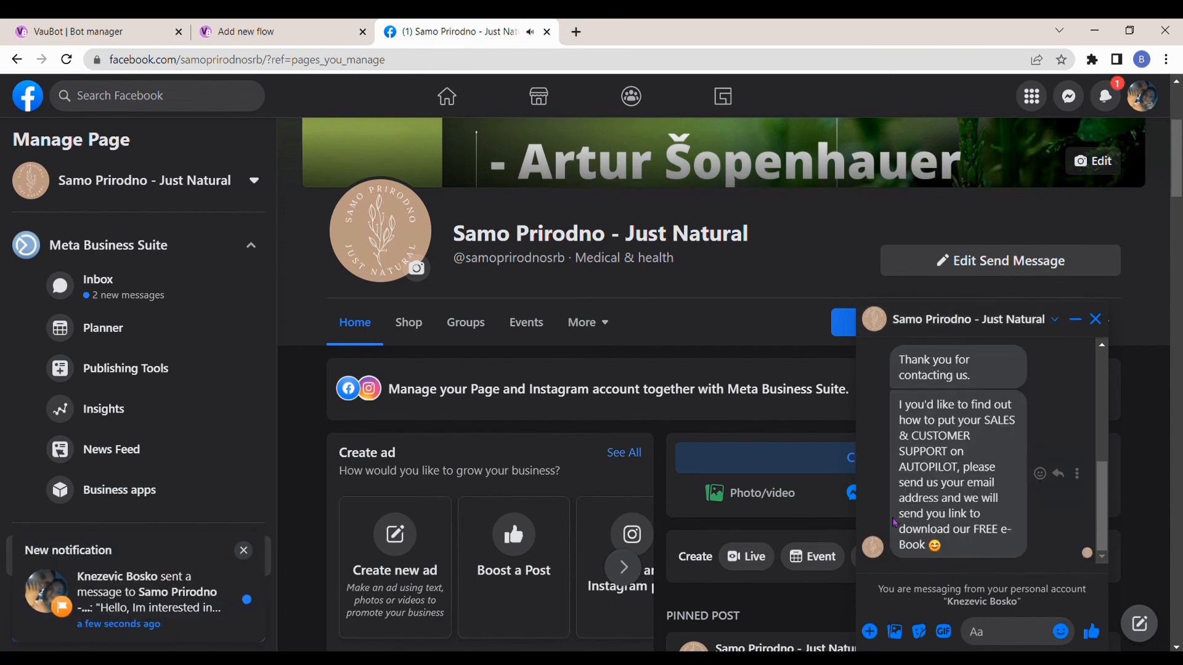
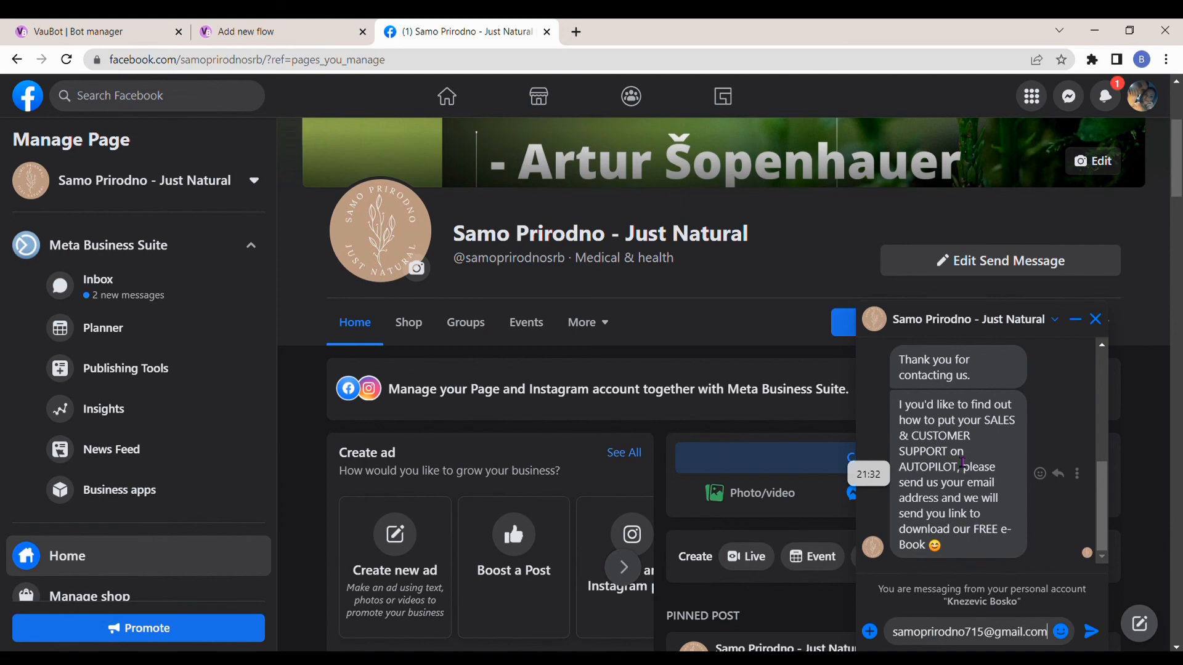
# - Answer the bot's question in the chat by sending the test email address
pyautogui.press('Return')
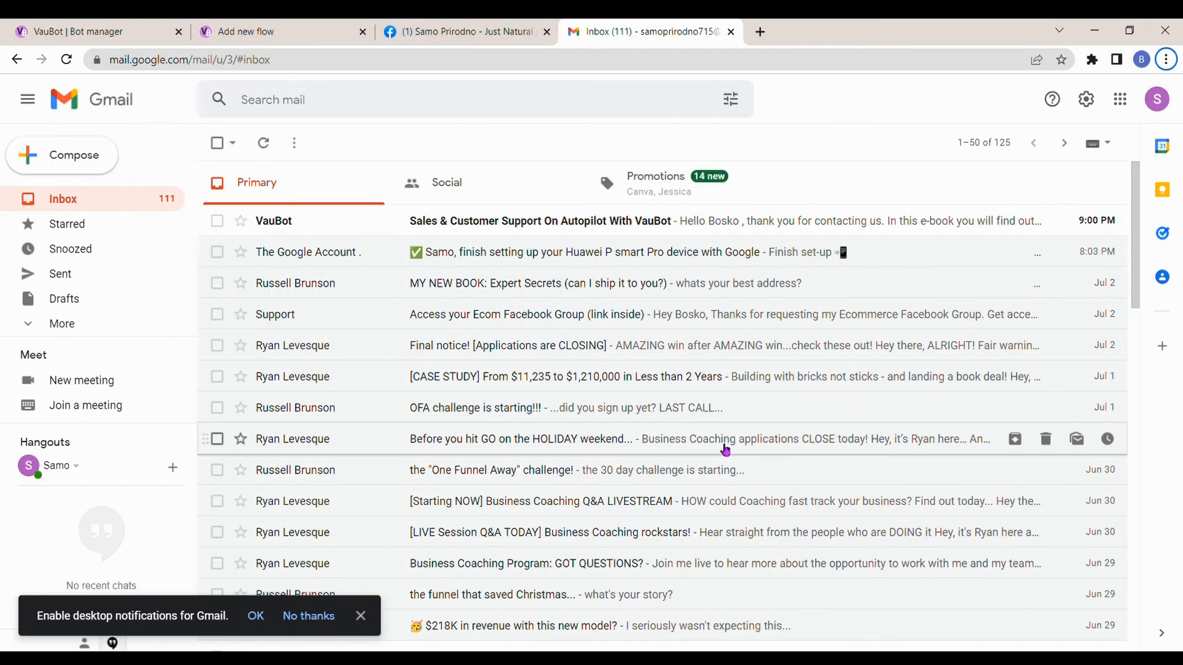
# - In the Gmail inbox, read the VauBot e-book email, check its personalised greeting, and test its CLICK HERE link
pyautogui.click(525, 226)
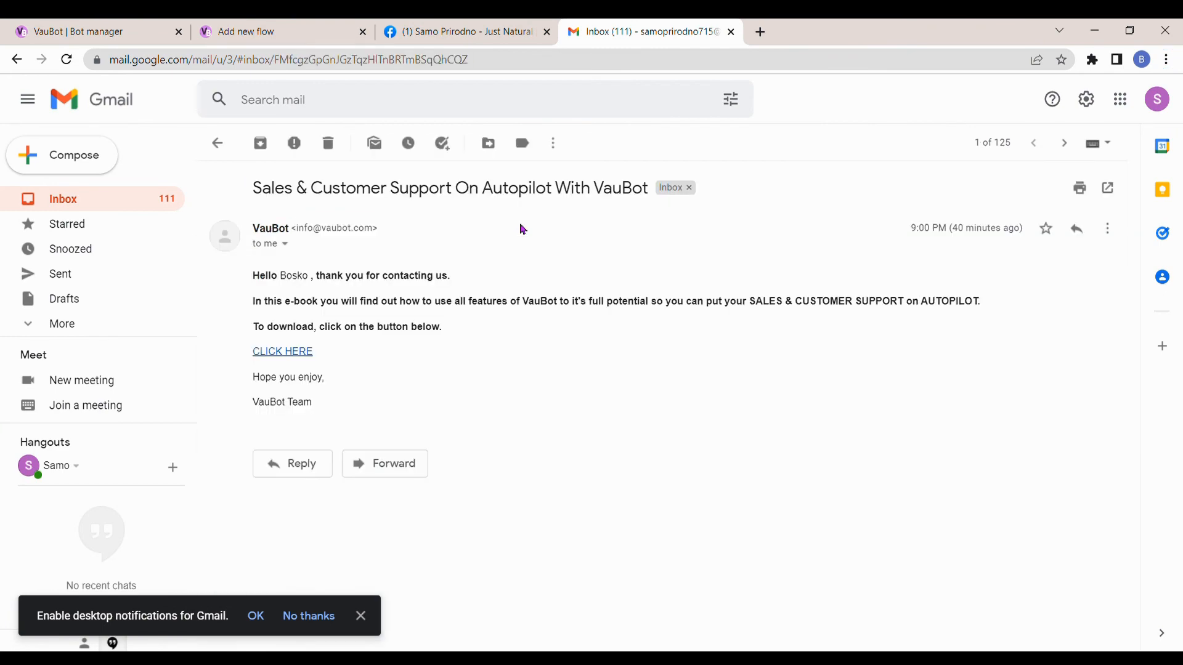
pyautogui.moveTo(255, 277); pyautogui.dragTo(494, 409)
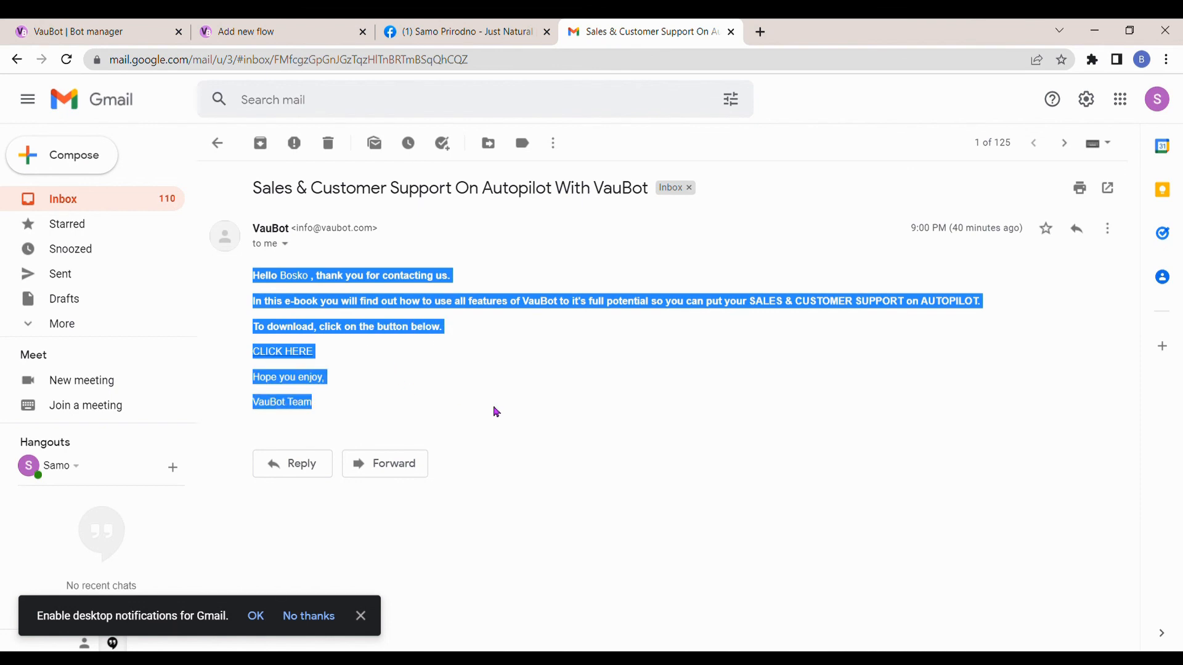
pyautogui.click(524, 415)
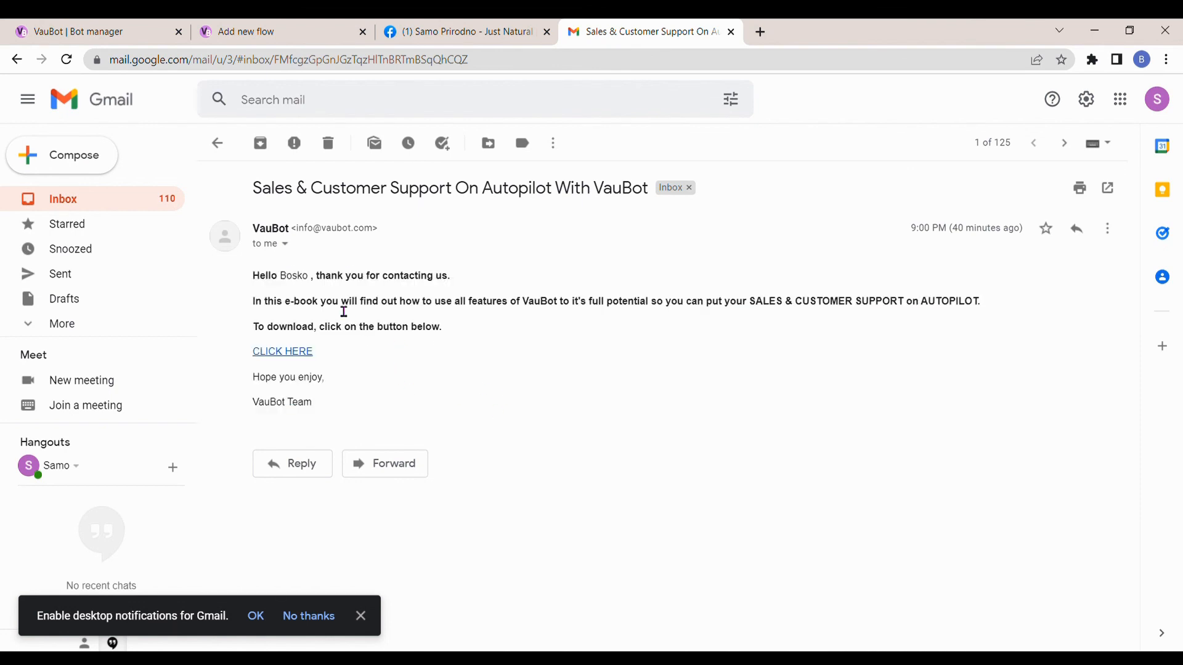
pyautogui.doubleClick(292, 284)
pyautogui.click(298, 353)
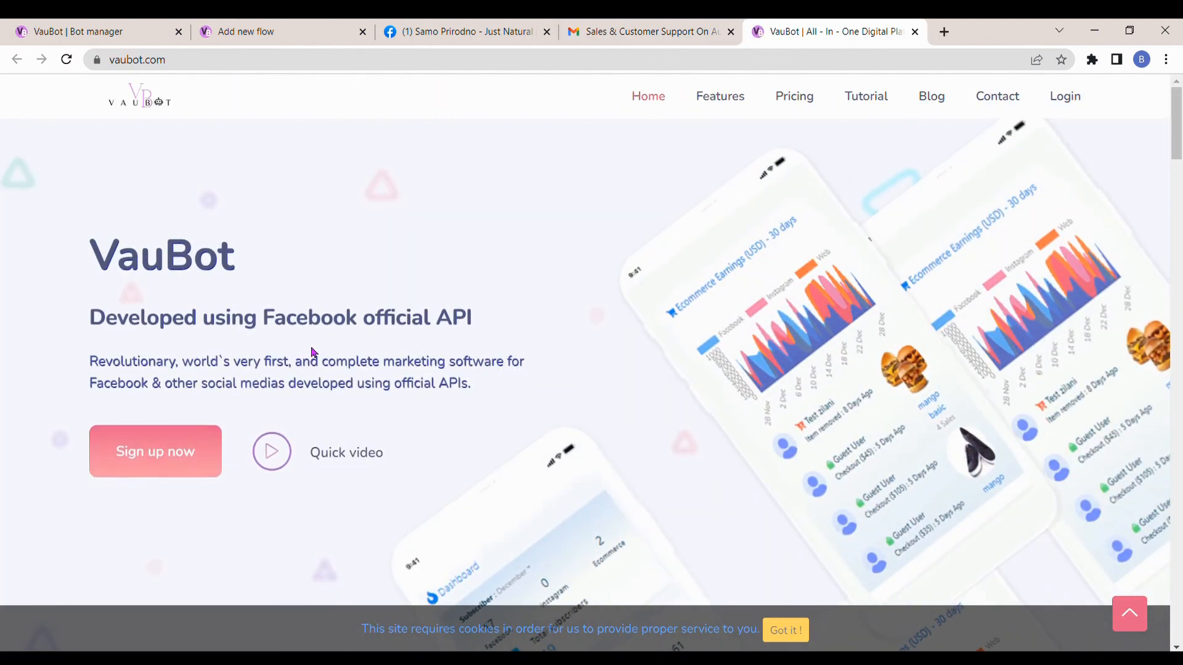
pyautogui.click(914, 32)
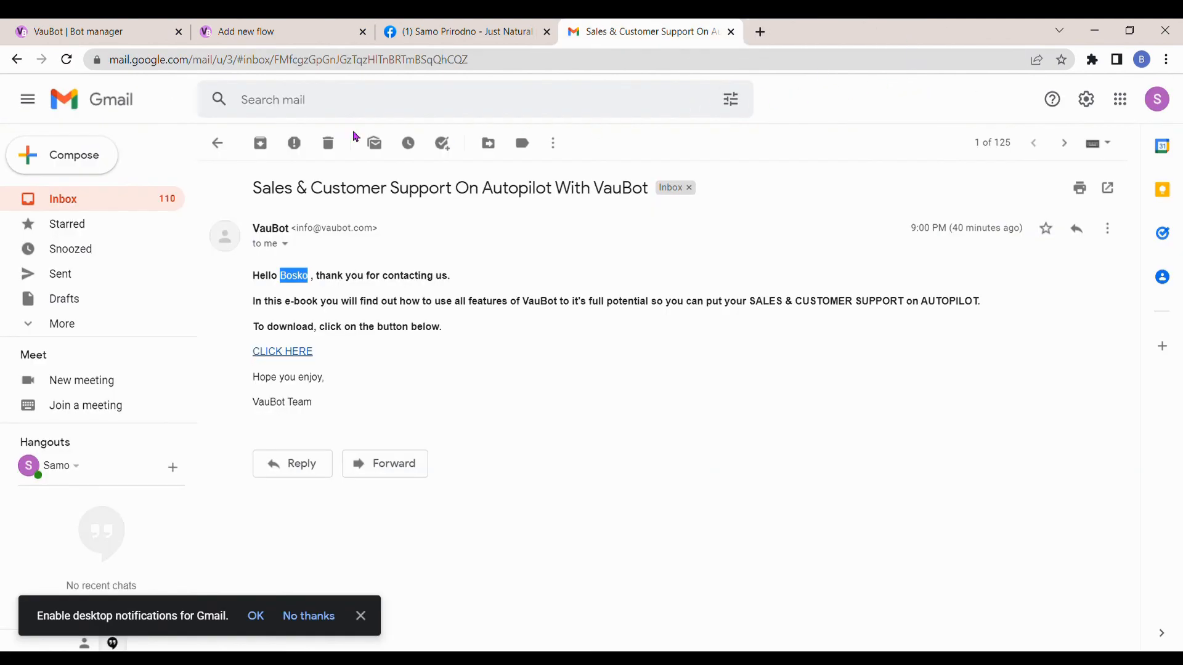
# - Return to VauBot's bot manager, list the SMS/Email sequences, and view the actions available for E-Book TEST CAMPAIGN
pyautogui.click(111, 34)
pyautogui.scroll(-10, 195, 308)
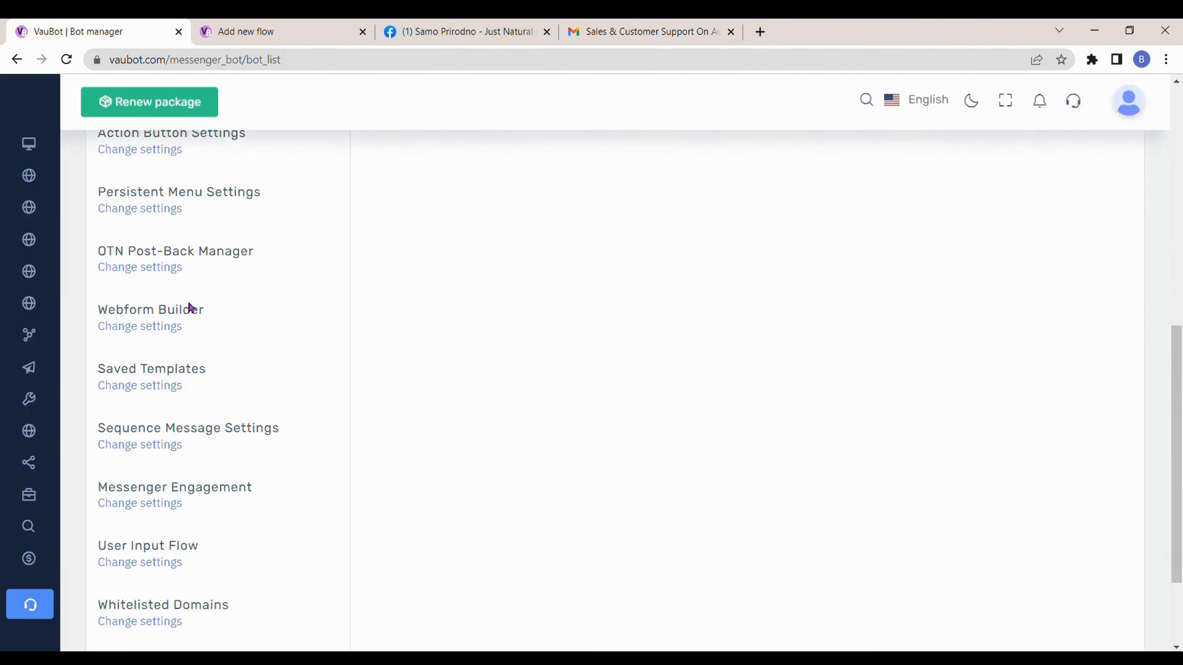
pyautogui.click(172, 315)
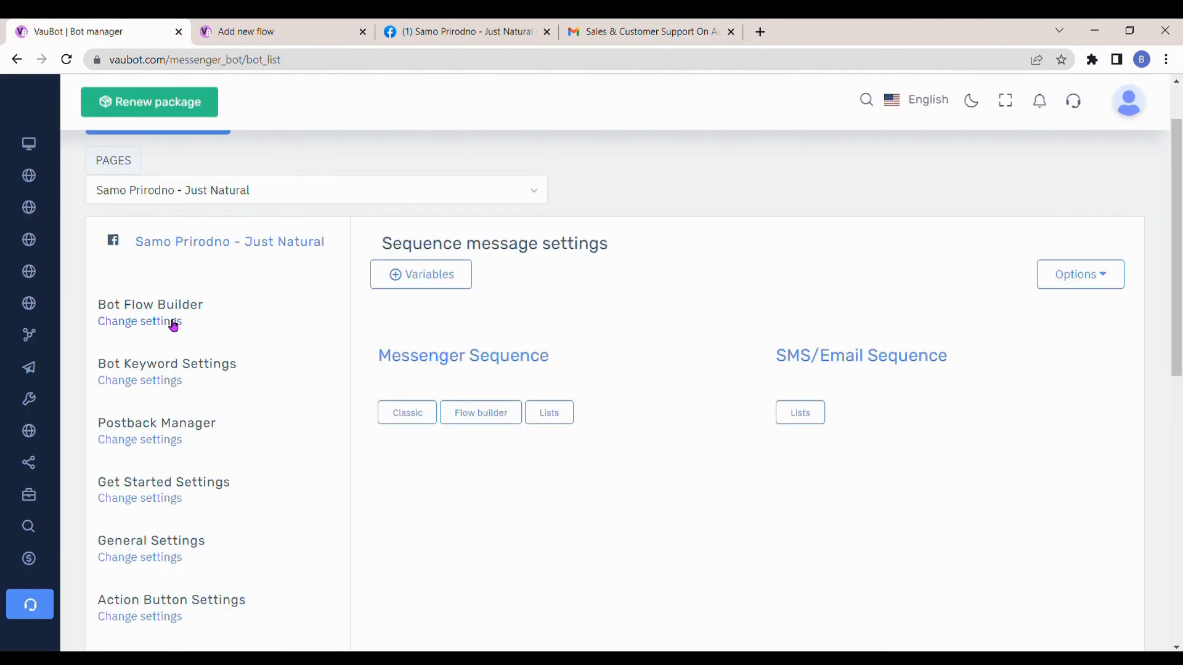
pyautogui.click(799, 411)
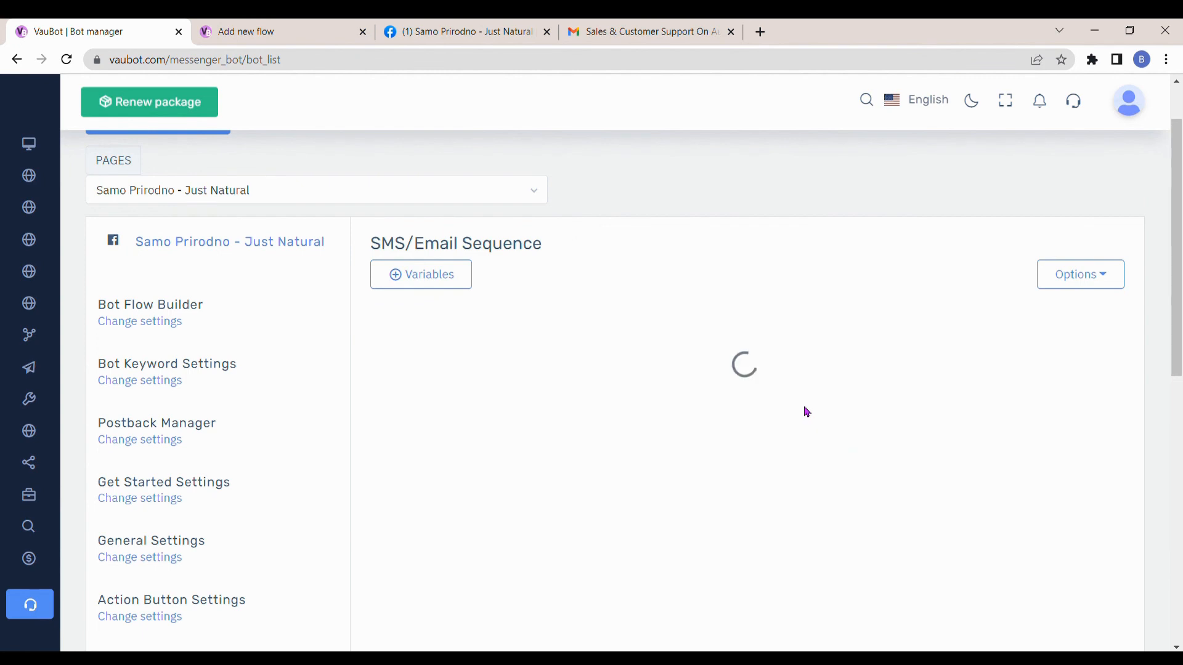
pyautogui.scroll(-1, 792, 418)
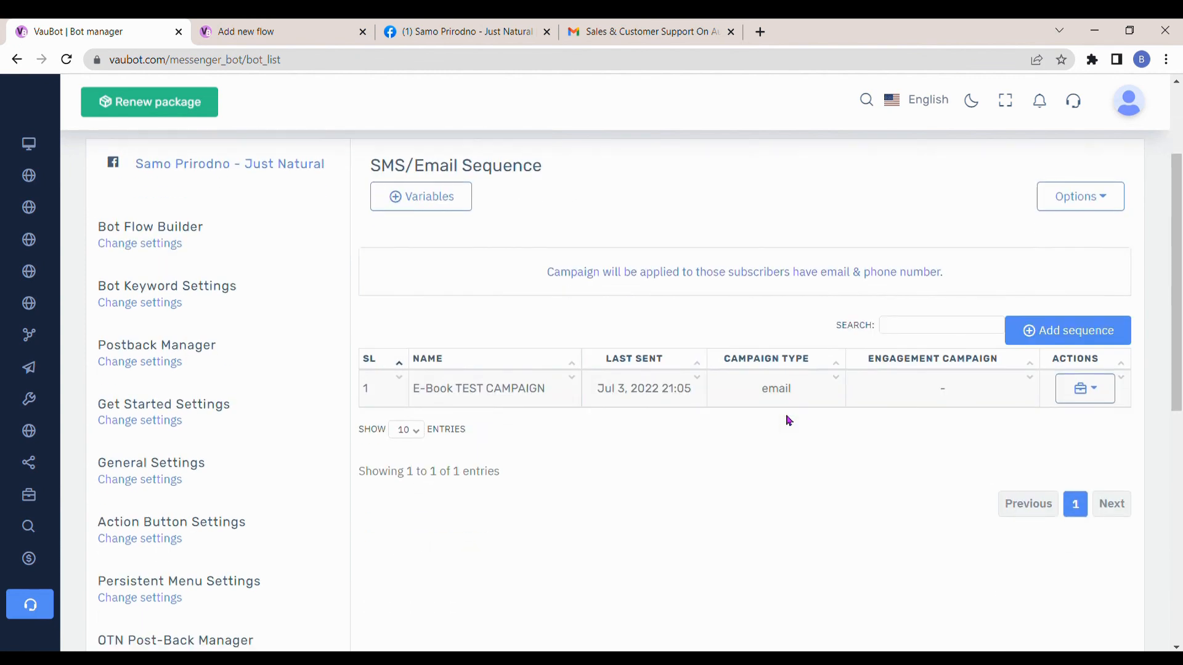
pyautogui.click(1083, 388)
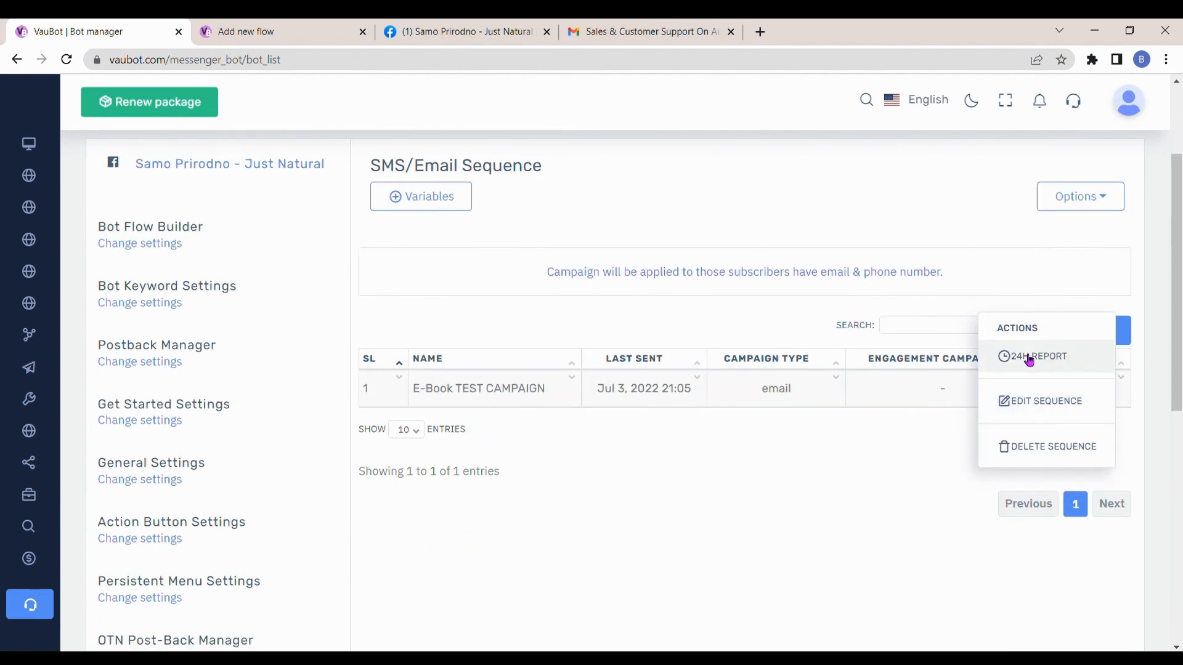
pyautogui.click(955, 456)
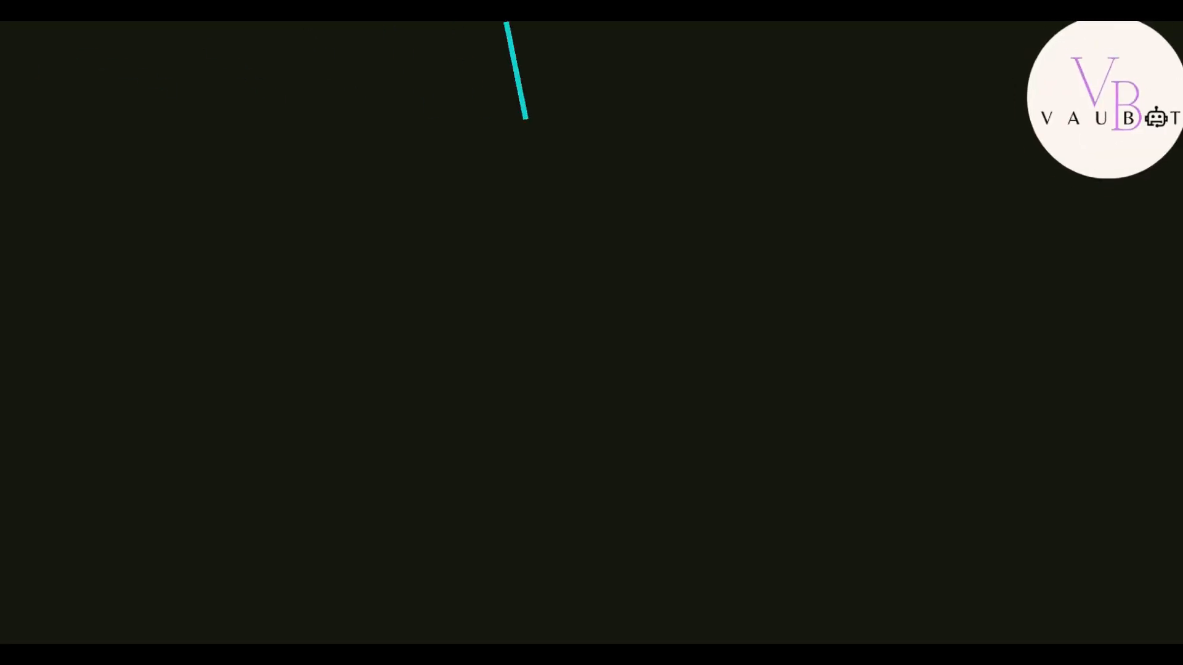